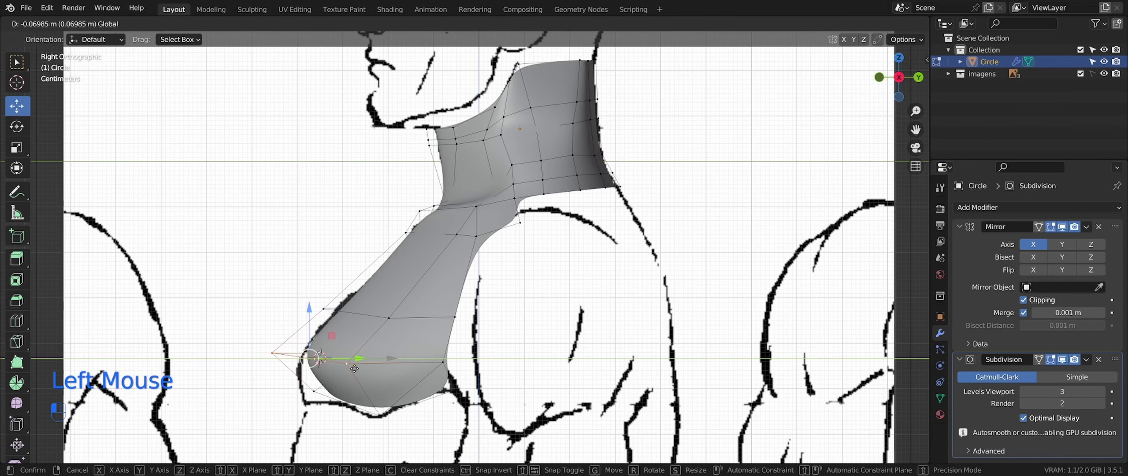
Pull the two frontmost lower-chest vertices forward about 0.07 m along Y in the side view
{"action": "left_click_drag", "start_coordinate": [354, 369], "coordinate": [351, 397]}
{"action": "right_click", "coordinate": [314, 391]}
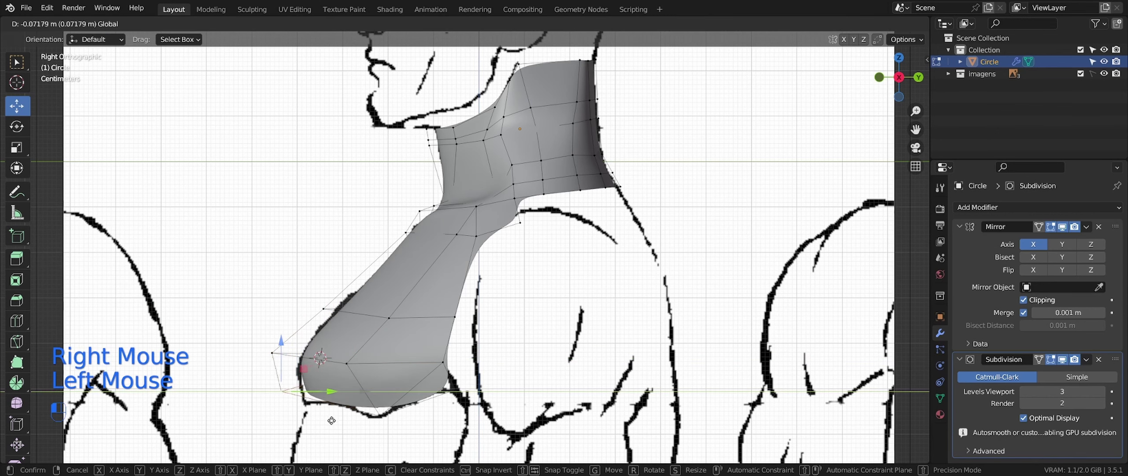
{"action": "left_click_drag", "start_coordinate": [320, 431], "coordinate": [321, 431]}
Lower the chest's bottom border vertex about 0.026 m along Z in the front view to follow the reference
{"action": "middle_click_drag", "start_coordinate": [320, 431], "coordinate": [357, 412], "text": "shift"}
{"action": "middle_click_drag", "start_coordinate": [356, 412], "coordinate": [469, 390]}
{"action": "right_click", "coordinate": [497, 387]}
{"action": "middle_click_drag", "start_coordinate": [469, 390], "coordinate": [444, 395]}
{"action": "key", "text": "KP_3"}
{"action": "middle_click_drag", "start_coordinate": [515, 394], "coordinate": [572, 396]}
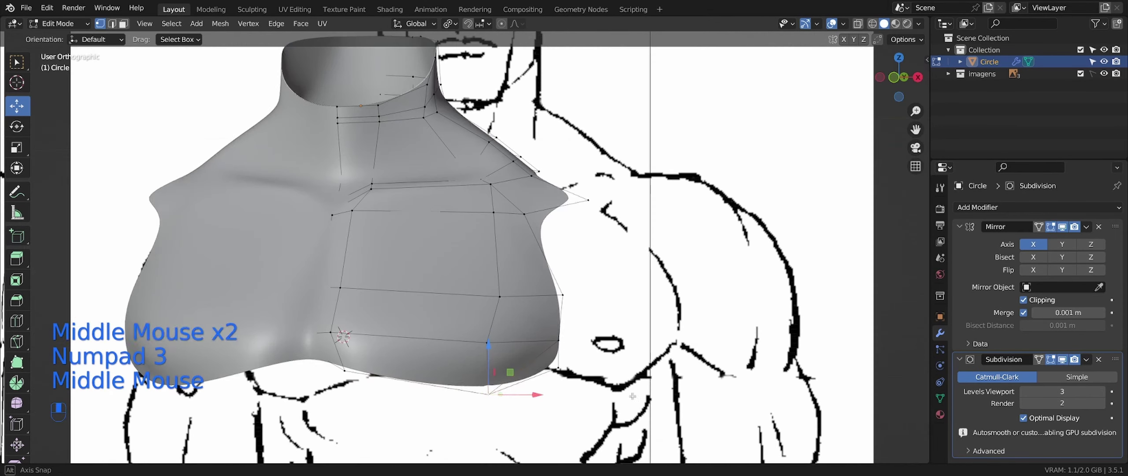
{"action": "key", "text": "KP_1"}
{"action": "scroll", "coordinate": [621, 396], "scroll_direction": "down", "scroll_amount": 1}
{"action": "left_click_drag", "start_coordinate": [486, 329], "coordinate": [486, 334]}
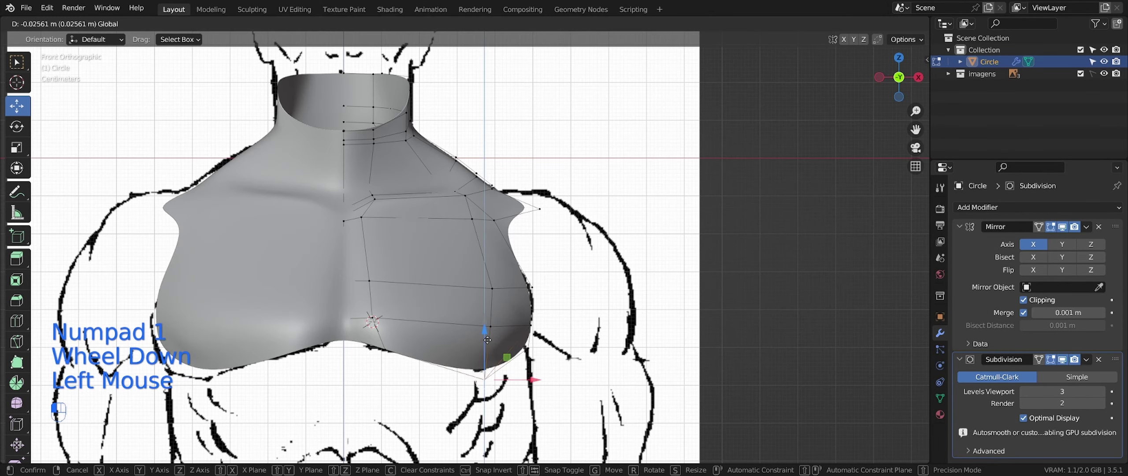
Try dissolving the edge loop along the bottom of the chest
{"action": "middle_click_drag", "start_coordinate": [486, 334], "coordinate": [551, 299], "text": "shift"}
{"action": "scroll", "coordinate": [530, 336], "scroll_direction": "down", "scroll_amount": 1}
{"action": "middle_click_drag", "start_coordinate": [530, 337], "coordinate": [524, 331], "text": "shift"}
{"action": "middle_click_drag", "start_coordinate": [523, 331], "coordinate": [504, 336]}
{"action": "right_click", "coordinate": [527, 245]}
{"action": "middle_click_drag", "start_coordinate": [527, 244], "coordinate": [469, 307]}
{"action": "key", "text": "KP_5"}
{"action": "scroll", "coordinate": [487, 294], "scroll_direction": "down", "scroll_amount": 1}
{"action": "middle_click_drag", "start_coordinate": [469, 307], "coordinate": [451, 319]}
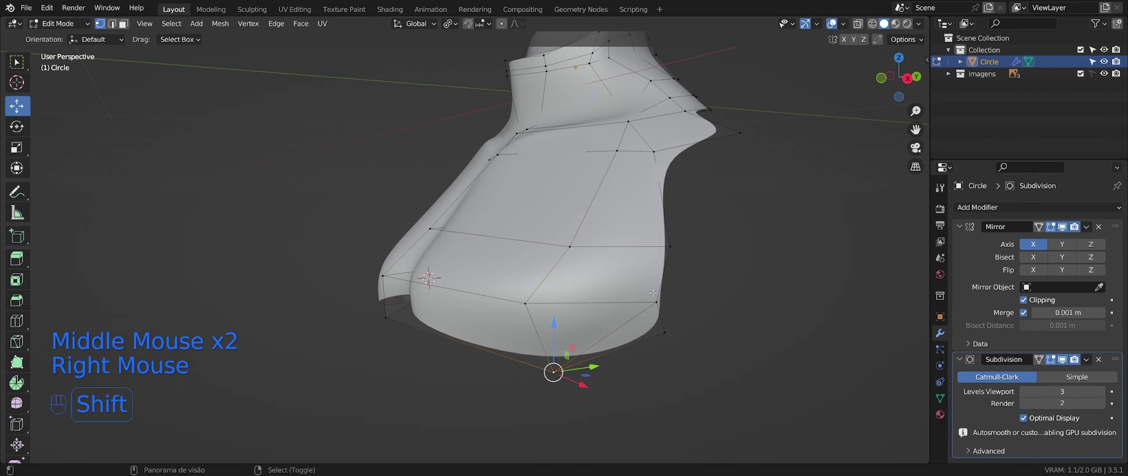
{"action": "key", "text": "Delete"}
{"action": "left_click", "coordinate": [572, 378]}
Try a loop cut across the lower chest, and undo it together with the edge dissolve
{"action": "middle_click_drag", "start_coordinate": [572, 378], "coordinate": [513, 272]}
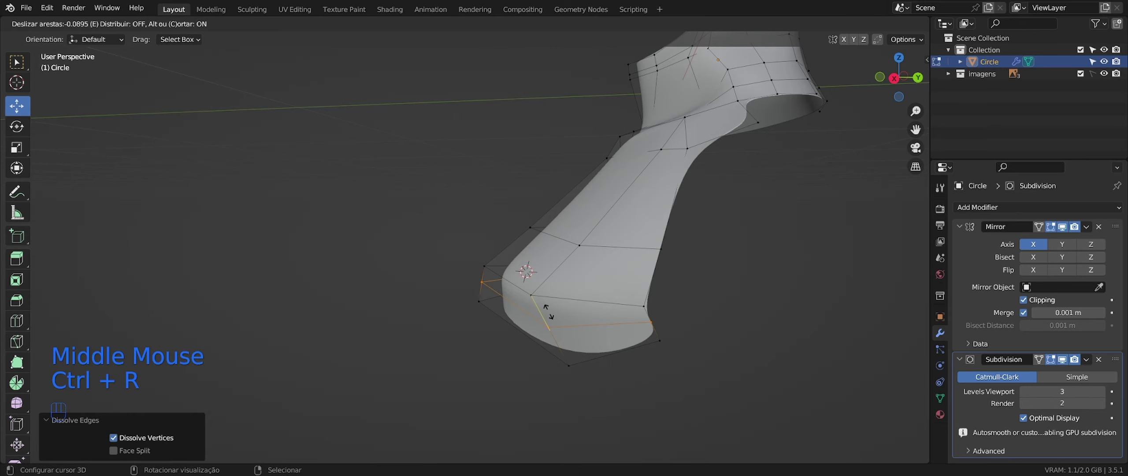
{"action": "left_click", "coordinate": [548, 311]}
{"action": "key", "text": "Tab"}
{"action": "scroll", "coordinate": [507, 282], "scroll_direction": "down", "scroll_amount": 1}
{"action": "key", "text": "ctrl+z"}
{"action": "key", "text": "ctrl+z"}
{"action": "key", "text": "ctrl+z"}
Move the two selected vertices at the chest's most protruding level about 0.041 m back along Y in the side view
{"action": "key", "text": "KP_3"}
{"action": "key", "text": "KP_5"}
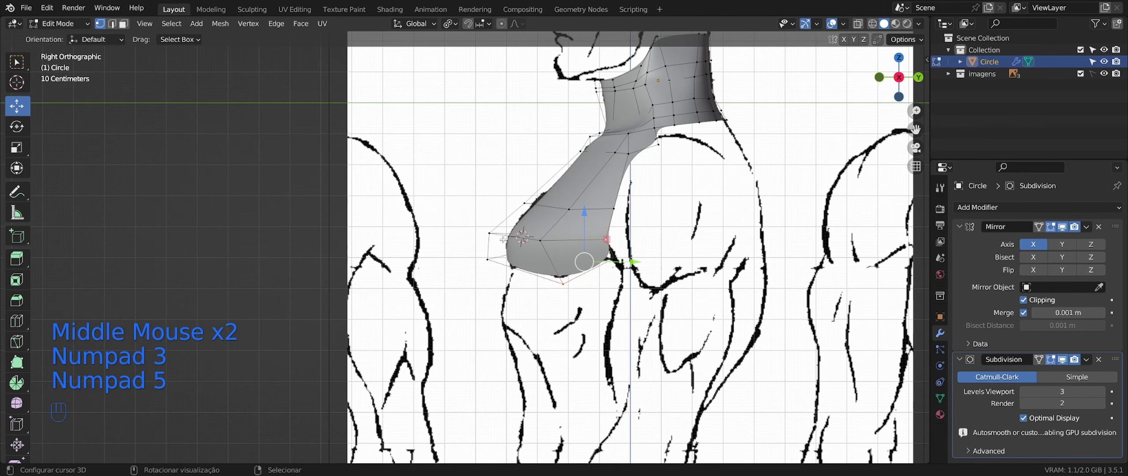
{"action": "key", "text": "shift+z"}
{"action": "key", "text": "shift+z"}
{"action": "key", "text": "shift+z"}
{"action": "key", "text": "shift+z"}
{"action": "key", "text": "shift+z"}
{"action": "key", "text": "shift+z"}
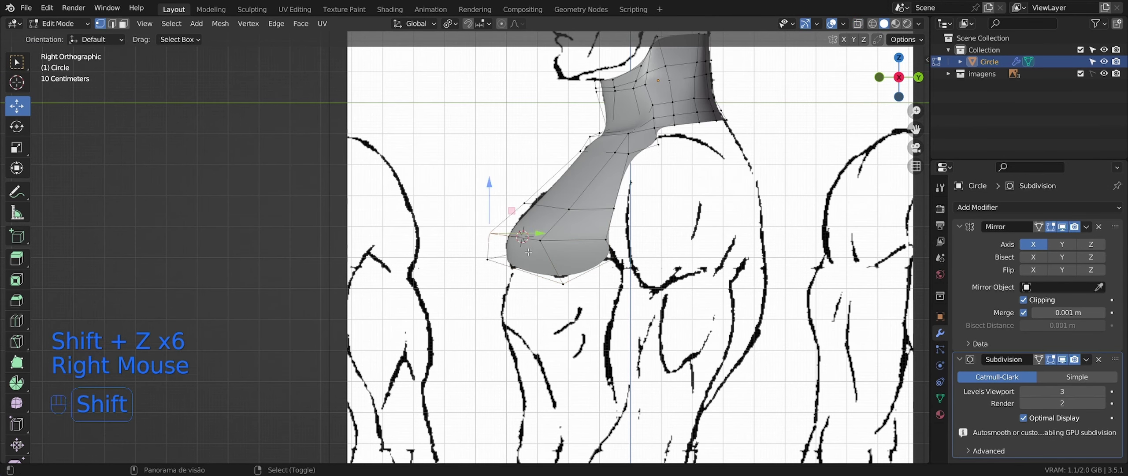
{"action": "right_click", "coordinate": [540, 240], "text": "shift"}
{"action": "key", "text": "shift+z"}
{"action": "left_click_drag", "start_coordinate": [565, 235], "coordinate": [576, 238]}
{"action": "key", "text": "shift+z"}
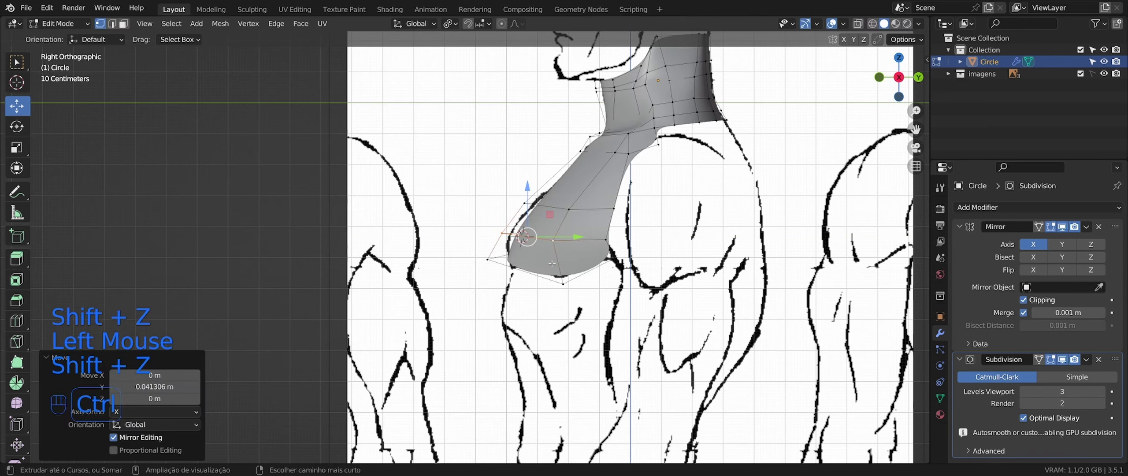
Add a horizontal loop cut across the lower chest, just above its bottom border
{"action": "key", "text": "ctrl+r"}
{"action": "middle_click_drag", "start_coordinate": [551, 262], "coordinate": [619, 284]}
{"action": "left_click", "coordinate": [519, 222]}
{"action": "key", "text": "Tab"}
{"action": "key", "text": "Tab"}
{"action": "key", "text": "Tab"}
{"action": "right_click", "coordinate": [617, 271]}
{"action": "middle_click_drag", "start_coordinate": [619, 284], "coordinate": [683, 318]}
{"action": "left_click", "coordinate": [612, 291]}
Examine the smoothed torso in perspective, both in Object Mode and in Edit Mode
{"action": "key", "text": "Tab"}
{"action": "key", "text": "KP_5"}
{"action": "scroll", "coordinate": [692, 272], "scroll_direction": "down", "scroll_amount": 3}
{"action": "middle_click_drag", "start_coordinate": [683, 318], "coordinate": [568, 291]}
{"action": "scroll", "coordinate": [568, 312], "scroll_direction": "up", "scroll_amount": 1}
{"action": "key", "text": "Tab"}
{"action": "scroll", "coordinate": [541, 295], "scroll_direction": "up", "scroll_amount": 2}
{"action": "middle_click_drag", "start_coordinate": [568, 290], "coordinate": [573, 282], "text": "shift"}
Slide the outer collarbone vertex along its edge and merge it with its neighbour using At Last
{"action": "key", "text": "shift+z"}
{"action": "key", "text": "shift+z"}
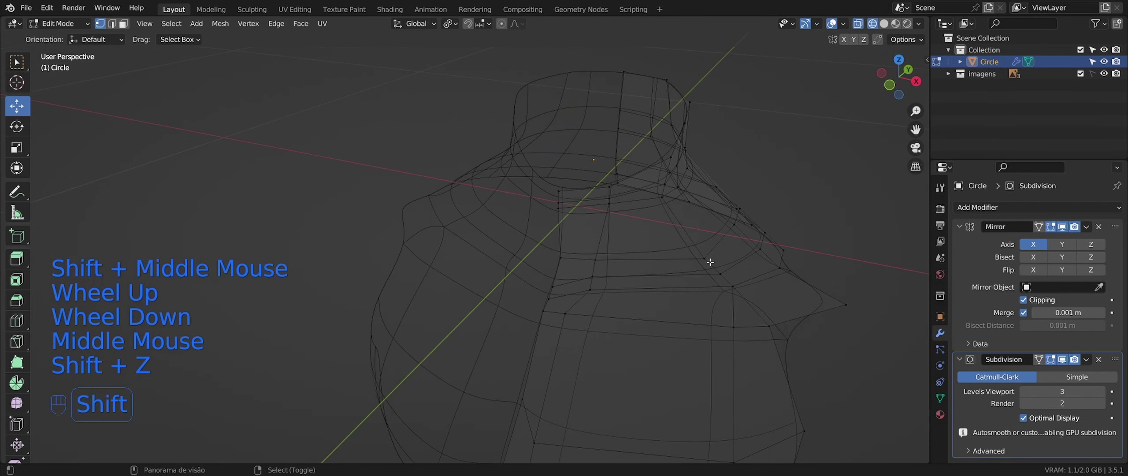
{"action": "right_click", "coordinate": [711, 267]}
{"action": "right_click", "coordinate": [731, 290], "text": "shift"}
{"action": "key", "text": "shift+z"}
{"action": "key", "text": "shift+z"}
{"action": "middle_click_drag", "start_coordinate": [732, 286], "coordinate": [713, 273]}
{"action": "right_click", "coordinate": [717, 273]}
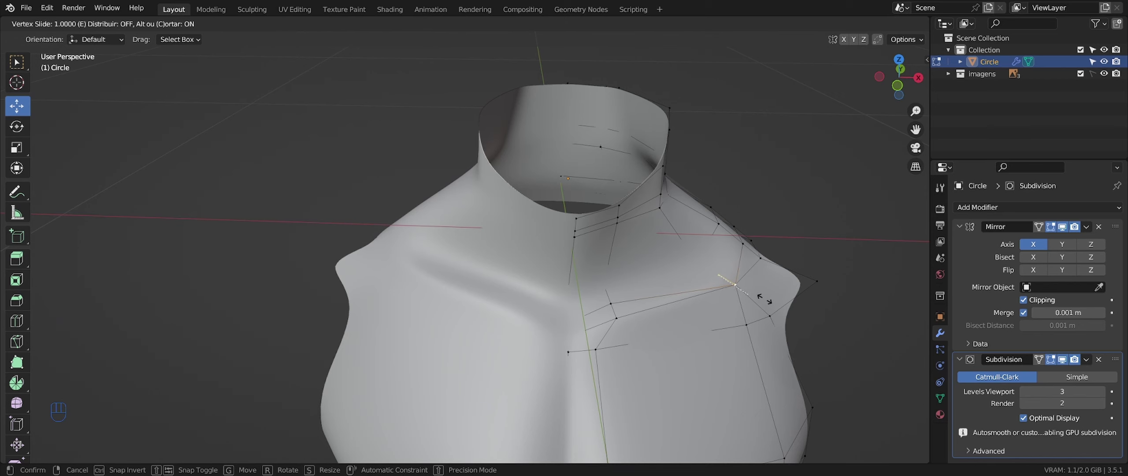
{"action": "right_click", "coordinate": [730, 277], "text": "shift"}
{"action": "key", "text": "m"}
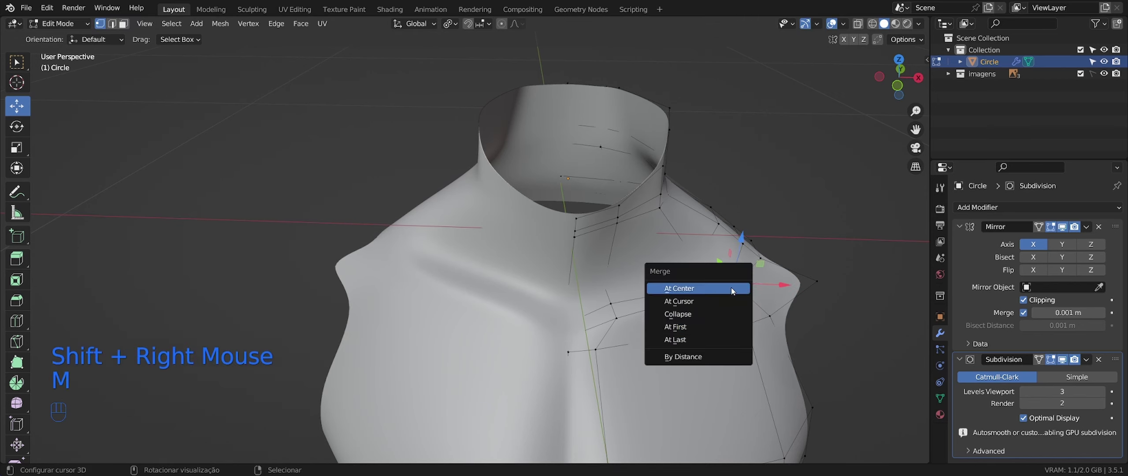
{"action": "left_click", "coordinate": [707, 339]}
Examine the smoothed collarbone and chest surface from several angles
{"action": "scroll", "coordinate": [707, 339], "scroll_direction": "down", "scroll_amount": 1}
{"action": "middle_click_drag", "start_coordinate": [707, 339], "coordinate": [572, 309]}
{"action": "scroll", "coordinate": [691, 322], "scroll_direction": "up", "scroll_amount": 2}
{"action": "scroll", "coordinate": [686, 318], "scroll_direction": "down", "scroll_amount": 2}
{"action": "key", "text": "Tab"}
{"action": "key", "text": "Tab"}
{"action": "middle_click_drag", "start_coordinate": [573, 308], "coordinate": [748, 287], "text": "shift"}
{"action": "scroll", "coordinate": [792, 295], "scroll_direction": "down", "scroll_amount": 1}
{"action": "key", "text": "Tab"}
{"action": "scroll", "coordinate": [759, 308], "scroll_direction": "down", "scroll_amount": 1}
{"action": "middle_click_drag", "start_coordinate": [749, 287], "coordinate": [639, 344]}
Nudge the inner collarbone vertex beside the sternum slightly along Z
{"action": "key", "text": "Tab"}
{"action": "scroll", "coordinate": [708, 303], "scroll_direction": "up", "scroll_amount": 2}
{"action": "scroll", "coordinate": [586, 331], "scroll_direction": "down", "scroll_amount": 1}
{"action": "right_click", "coordinate": [549, 325]}
{"action": "middle_click_drag", "start_coordinate": [548, 324], "coordinate": [515, 305]}
{"action": "right_click", "coordinate": [564, 298]}
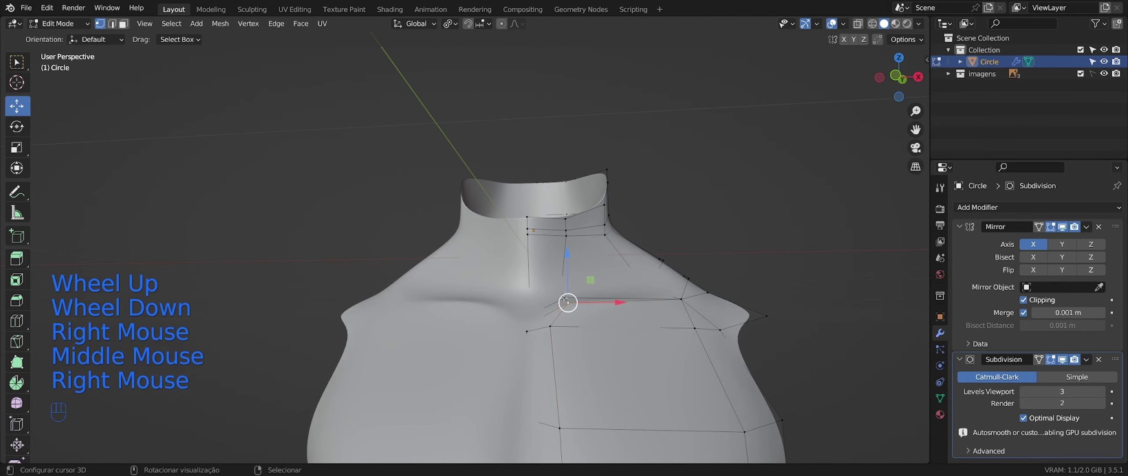
{"action": "left_click_drag", "start_coordinate": [561, 267], "coordinate": [562, 265]}
Move the vertex at the top of the sternum about 0.007 m along Y to refine the collarbone junction
{"action": "mouse_move", "coordinate": [561, 264]}
{"action": "middle_mouse_down"}
{"action": "mouse_move", "coordinate": [616, 281]}
{"action": "mouse_move", "coordinate": [569, 286]}
{"action": "mouse_move", "coordinate": [573, 335]}
{"action": "mouse_move", "coordinate": [525, 365]}
{"action": "mouse_move", "coordinate": [547, 336]}
{"action": "mouse_move", "coordinate": [636, 312]}
{"action": "middle_mouse_up"}
{"action": "key", "text": "Tab"}
{"action": "key", "text": "Tab"}
{"action": "scroll", "coordinate": [573, 335], "scroll_direction": "up", "scroll_amount": 2}
{"action": "key", "text": "shift+z"}
{"action": "key", "text": "shift+z"}
{"action": "key", "text": "shift+z"}
{"action": "right_click", "coordinate": [552, 336]}
{"action": "key", "text": "shift+z"}
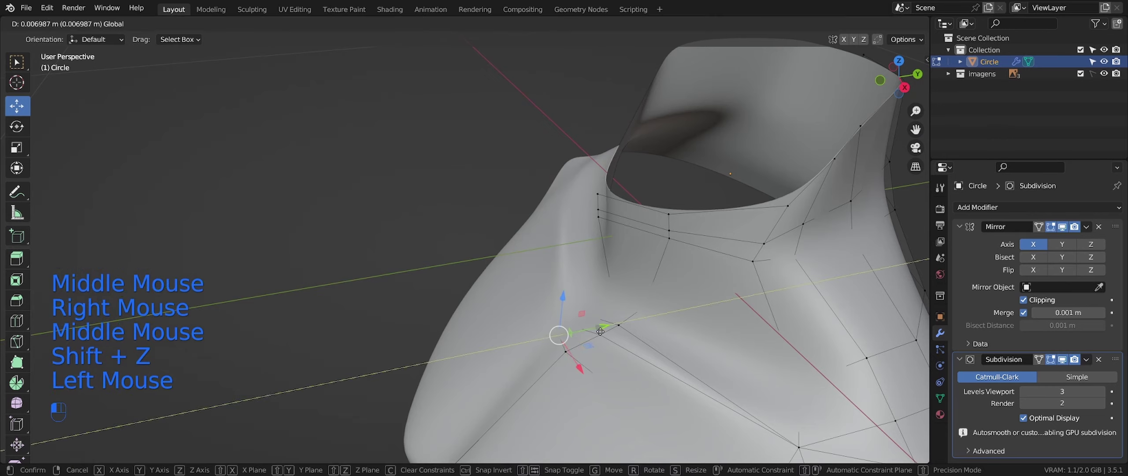
{"action": "left_click_drag", "start_coordinate": [600, 331], "coordinate": [599, 331]}
Select the vertical run of vertices beside the lower sternum and shift it slightly outward along X in the front view
{"action": "middle_click_drag", "start_coordinate": [599, 331], "coordinate": [627, 319]}
{"action": "scroll", "coordinate": [586, 326], "scroll_direction": "down", "scroll_amount": 2}
{"action": "middle_click_drag", "start_coordinate": [585, 335], "coordinate": [590, 361]}
{"action": "key", "text": "Tab"}
{"action": "scroll", "coordinate": [594, 390], "scroll_direction": "down", "scroll_amount": 1}
{"action": "middle_click_drag", "start_coordinate": [594, 390], "coordinate": [537, 366]}
{"action": "key", "text": "Tab"}
{"action": "right_click", "coordinate": [556, 370], "text": "ctrl"}
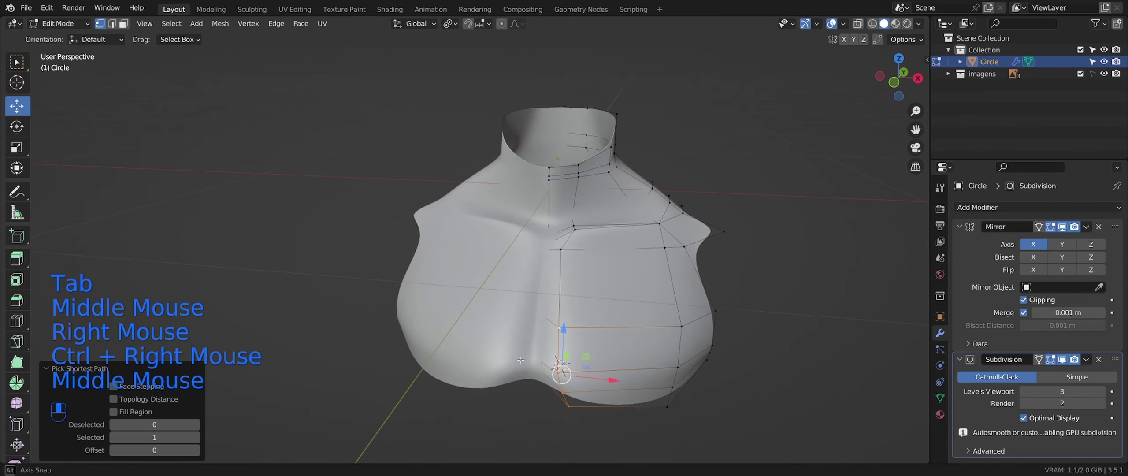
{"action": "key", "text": "KP_1"}
{"action": "key", "text": "KP_5"}
{"action": "key", "text": "shift+z"}
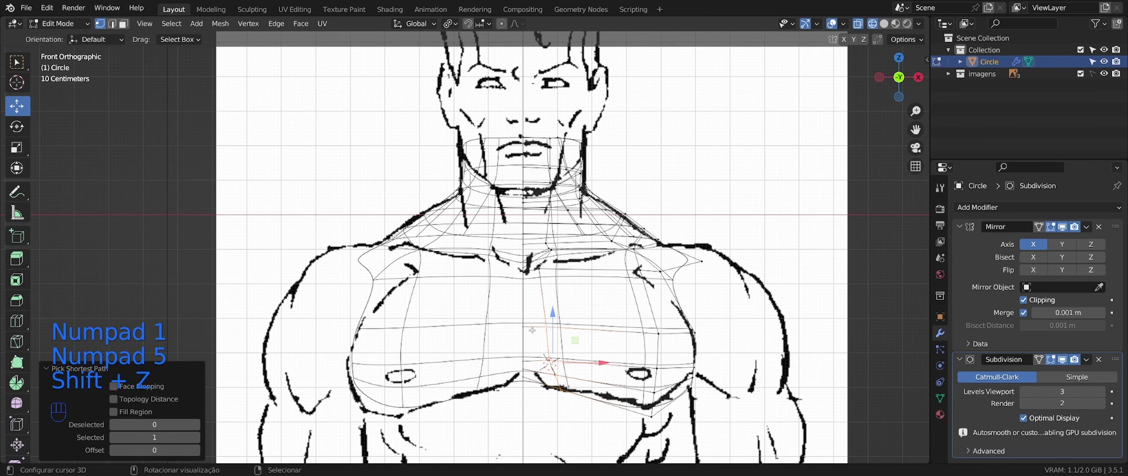
{"action": "right_click", "coordinate": [550, 366], "text": "ctrl"}
{"action": "key", "text": "shift+z"}
{"action": "left_click_drag", "start_coordinate": [585, 343], "coordinate": [592, 344]}
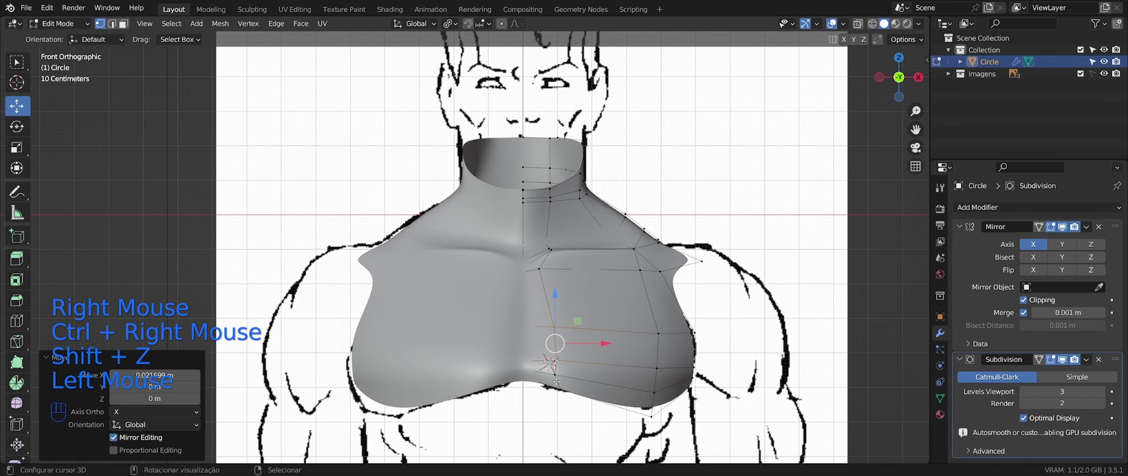
{"action": "left_click_drag", "start_coordinate": [581, 375], "coordinate": [583, 375]}
Examine the reshaped chest and neck from several angles
{"action": "key", "text": "Tab"}
{"action": "middle_click_drag", "start_coordinate": [583, 375], "coordinate": [577, 344]}
{"action": "key", "text": "Tab"}
{"action": "mouse_move", "coordinate": [577, 344]}
{"action": "middle_mouse_down"}
{"action": "mouse_move", "coordinate": [546, 347]}
{"action": "mouse_move", "coordinate": [564, 344]}
{"action": "middle_mouse_up"}
{"action": "key", "text": "shift+z"}
{"action": "key", "text": "shift+z"}
{"action": "middle_click_drag", "start_coordinate": [564, 343], "coordinate": [581, 335]}
{"action": "middle_click_drag", "start_coordinate": [581, 335], "coordinate": [608, 318]}
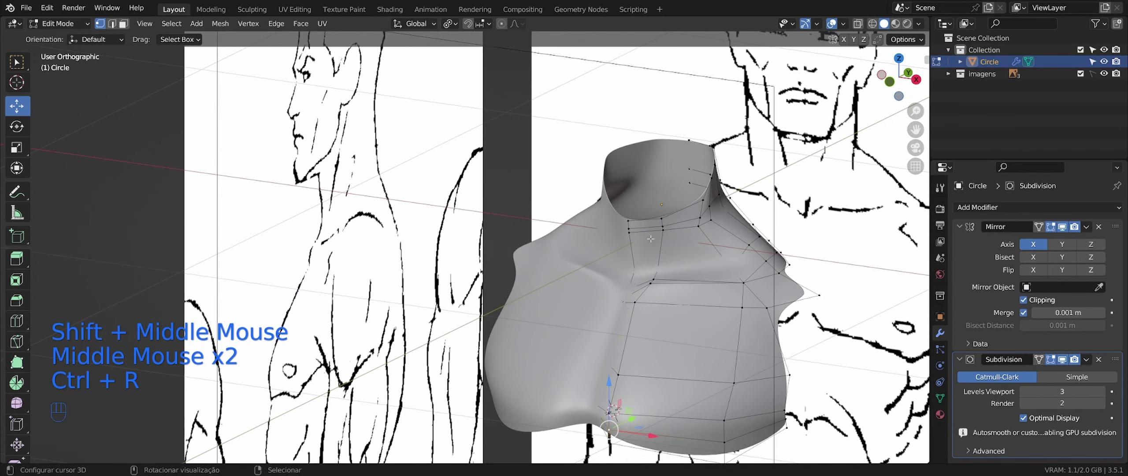
Add a vertical loop cut beside the body's centre line and slide it close to the middle of the chest
{"action": "middle_click_drag", "start_coordinate": [650, 239], "coordinate": [612, 271]}
{"action": "middle_click_drag", "start_coordinate": [613, 271], "coordinate": [568, 300], "text": "shift"}
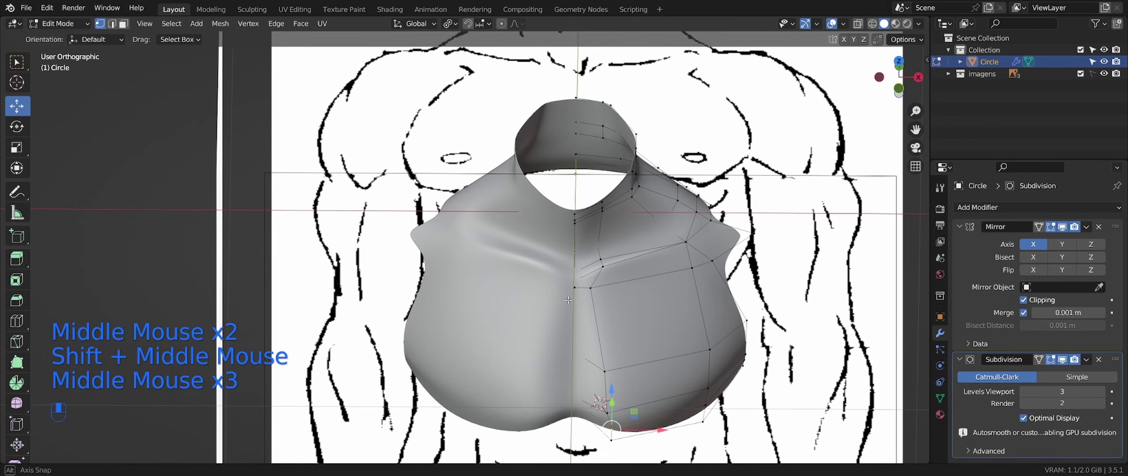
{"action": "key", "text": "shift+z"}
{"action": "key", "text": "shift+z"}
{"action": "key", "text": "ctrl+r"}
{"action": "left_click", "coordinate": [577, 289]}
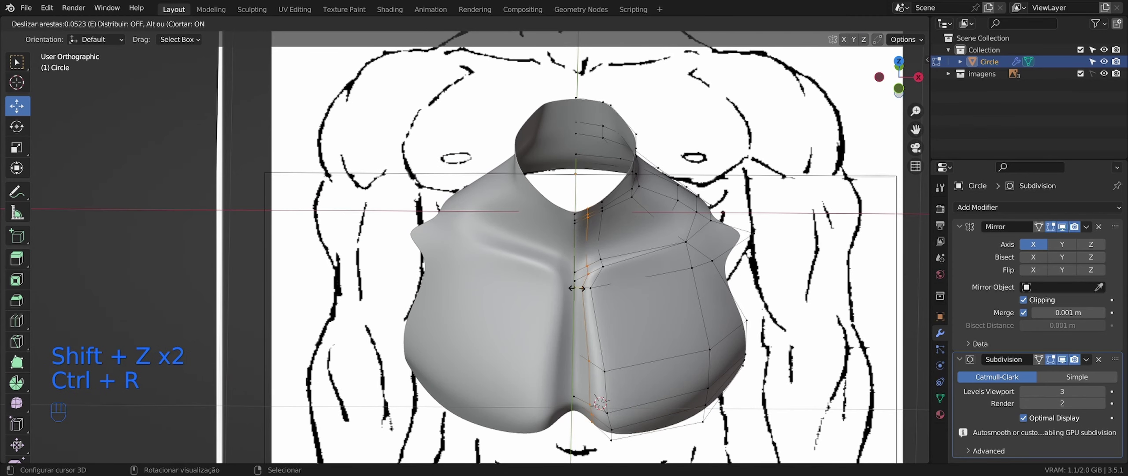
{"action": "left_click", "coordinate": [575, 289]}
Dissolve the new loop's upper edges between the neck base and the top of the sternum
{"action": "mouse_move", "coordinate": [575, 289]}
{"action": "middle_mouse_down"}
{"action": "mouse_move", "coordinate": [544, 293]}
{"action": "mouse_move", "coordinate": [587, 289]}
{"action": "middle_mouse_up"}
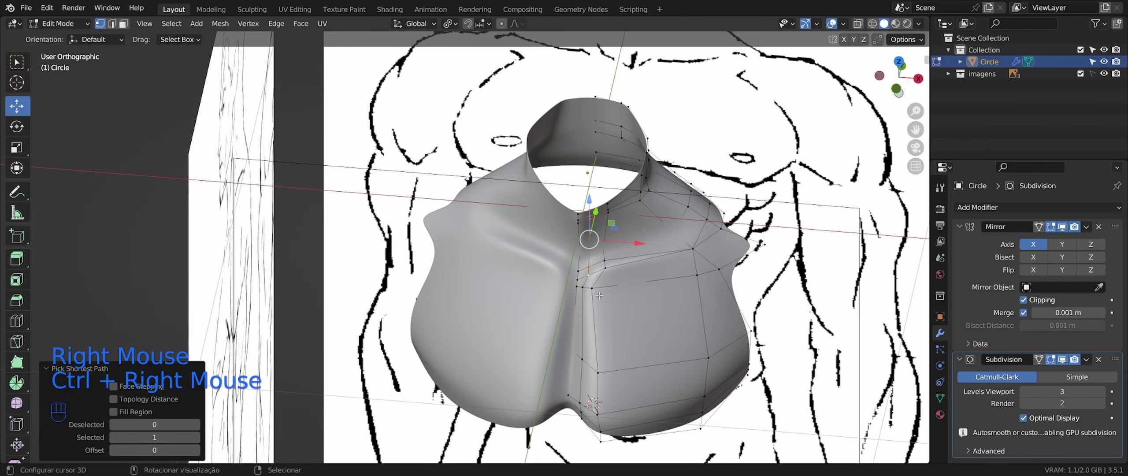
{"action": "key", "text": "Delete"}
{"action": "left_click", "coordinate": [599, 295]}
Merge the two neighbouring vertices at the top of the sternum
{"action": "middle_click_drag", "start_coordinate": [599, 295], "coordinate": [608, 297]}
{"action": "scroll", "coordinate": [617, 299], "scroll_direction": "up", "scroll_amount": 1}
{"action": "mouse_move", "coordinate": [607, 298]}
{"action": "middle_mouse_down"}
{"action": "mouse_move", "coordinate": [652, 313]}
{"action": "mouse_move", "coordinate": [630, 295]}
{"action": "middle_mouse_up"}
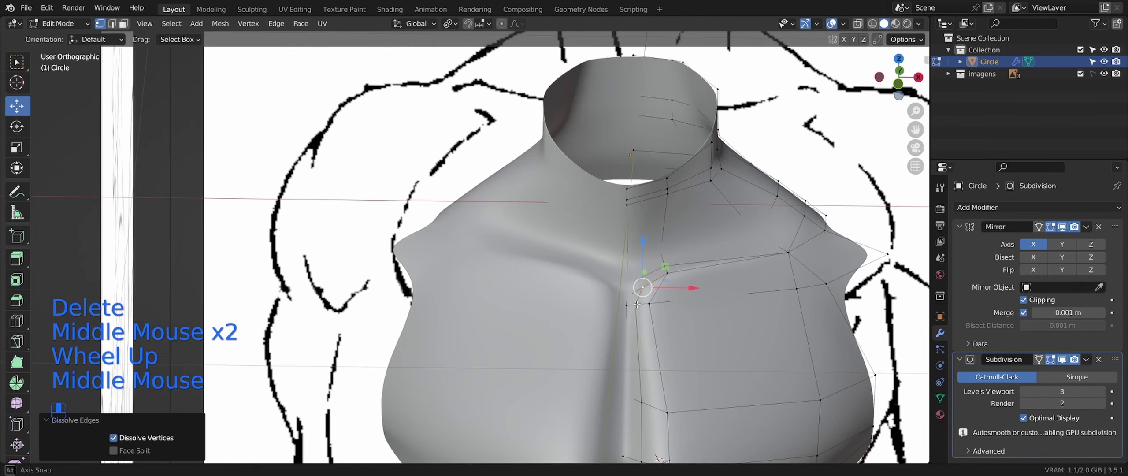
{"action": "key", "text": "shift+z"}
{"action": "right_click", "coordinate": [637, 304]}
{"action": "right_click", "coordinate": [649, 304], "text": "shift"}
{"action": "key", "text": "shift+z"}
{"action": "key", "text": "m"}
{"action": "left_click", "coordinate": [675, 323]}
Move the lower sternum vertices slightly toward the centre line along X, and adjust the chest's bottom vertex along Z
{"action": "scroll", "coordinate": [646, 311], "scroll_direction": "down", "scroll_amount": 2}
{"action": "middle_click_drag", "start_coordinate": [630, 326], "coordinate": [621, 295]}
{"action": "middle_click_drag", "start_coordinate": [621, 335], "coordinate": [614, 308]}
{"action": "right_click", "coordinate": [608, 373]}
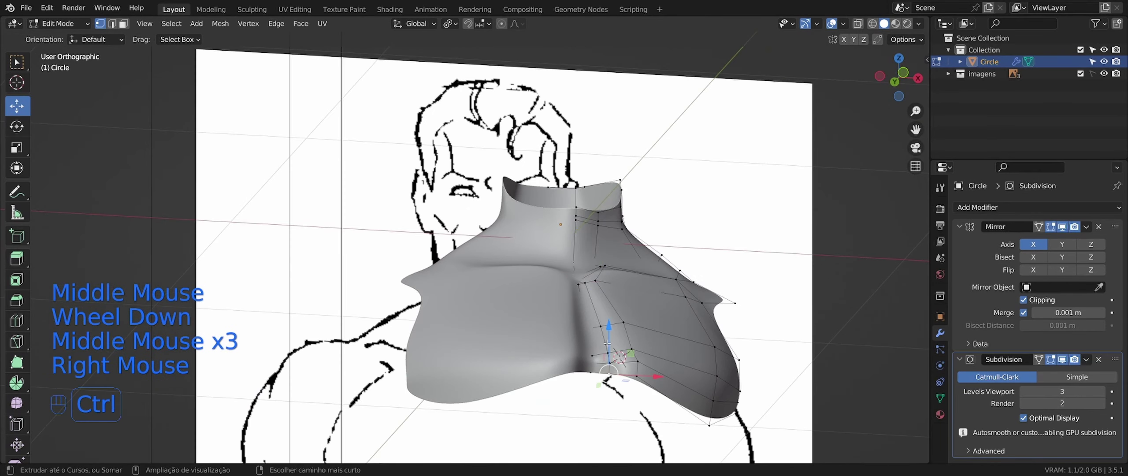
{"action": "right_click", "coordinate": [607, 344], "text": "ctrl"}
{"action": "middle_click_drag", "start_coordinate": [607, 343], "coordinate": [634, 353]}
{"action": "left_click_drag", "start_coordinate": [651, 355], "coordinate": [645, 356]}
{"action": "middle_click_drag", "start_coordinate": [645, 356], "coordinate": [652, 292]}
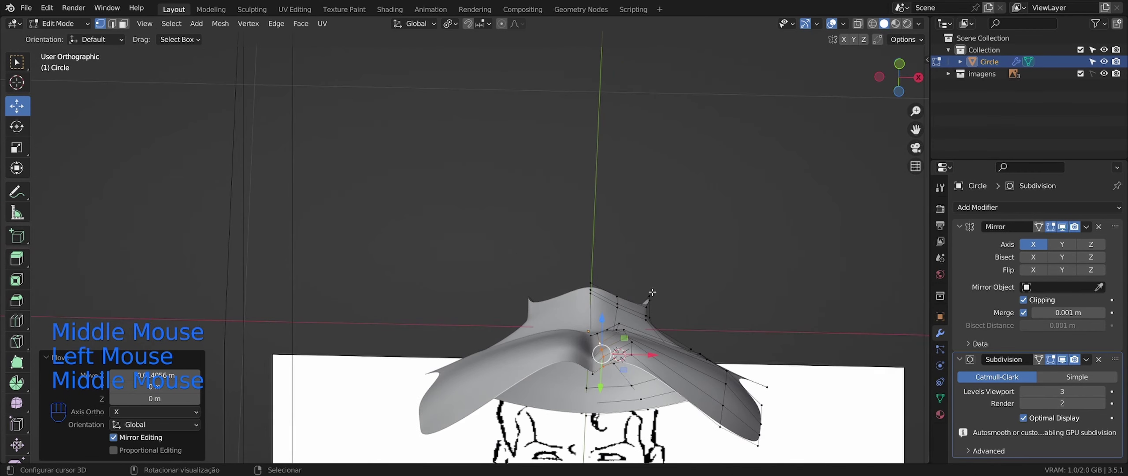
{"action": "left_click_drag", "start_coordinate": [601, 319], "coordinate": [601, 314]}
Dissolve the selected edge loop across the lower chest
{"action": "right_click", "coordinate": [643, 369], "text": "alt"}
{"action": "key", "text": "Delete"}
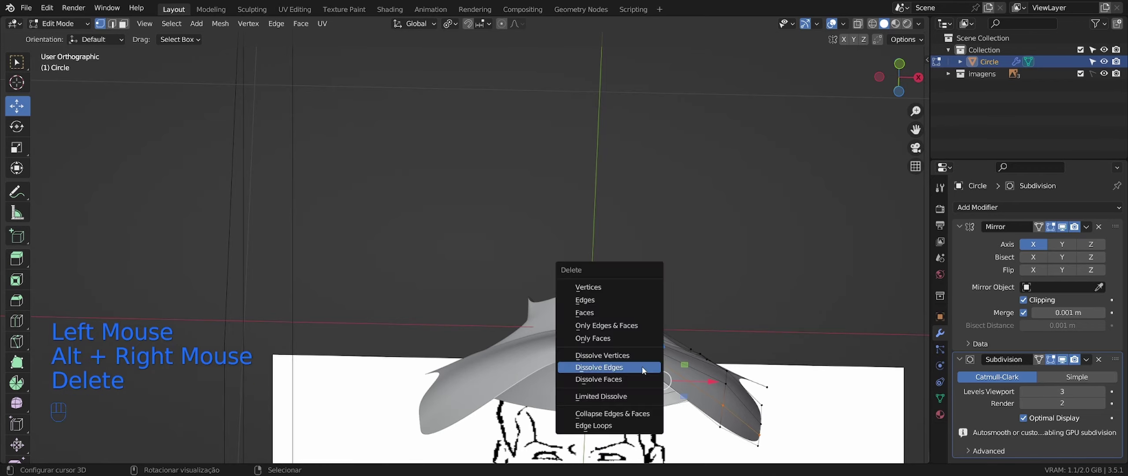
{"action": "left_click", "coordinate": [643, 369]}
Switch to Object Mode and set the Subdivision modifier's viewport level to 2
{"action": "middle_click_drag", "start_coordinate": [643, 370], "coordinate": [546, 423]}
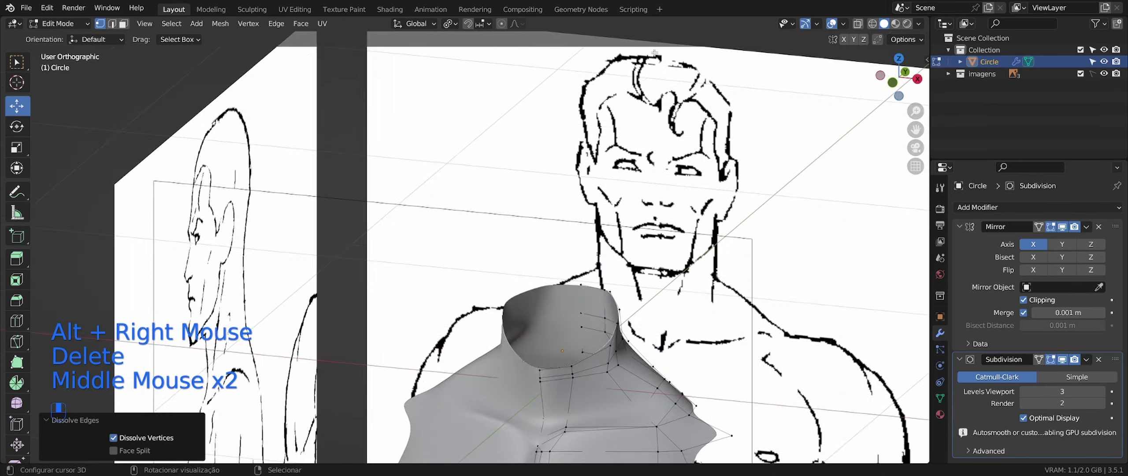
{"action": "scroll", "coordinate": [652, 388], "scroll_direction": "down", "scroll_amount": 1}
{"action": "key", "text": "KP_5"}
{"action": "scroll", "coordinate": [569, 361], "scroll_direction": "down", "scroll_amount": 1}
{"action": "scroll", "coordinate": [569, 361], "scroll_direction": "down", "scroll_amount": 1}
{"action": "key", "text": "Tab"}
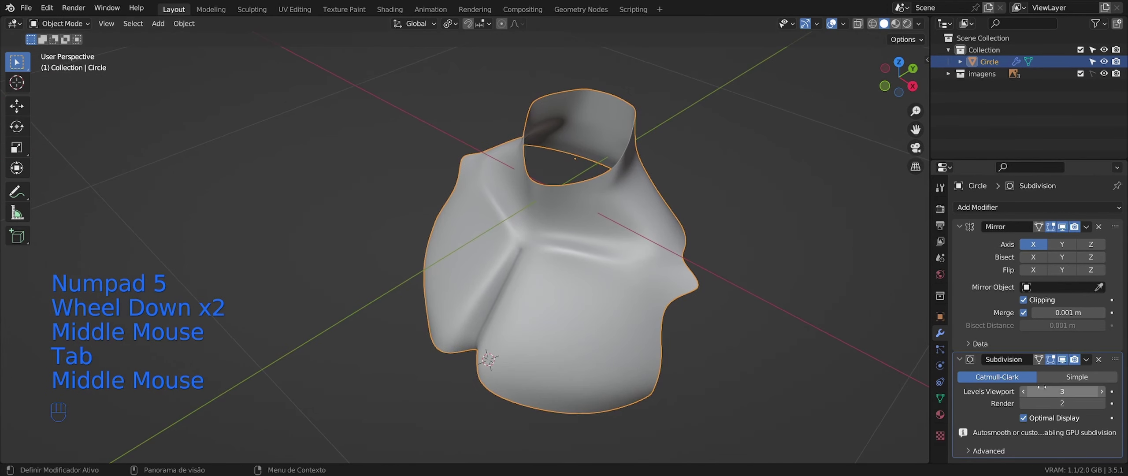
{"action": "middle_click_drag", "start_coordinate": [925, 374], "coordinate": [904, 362]}
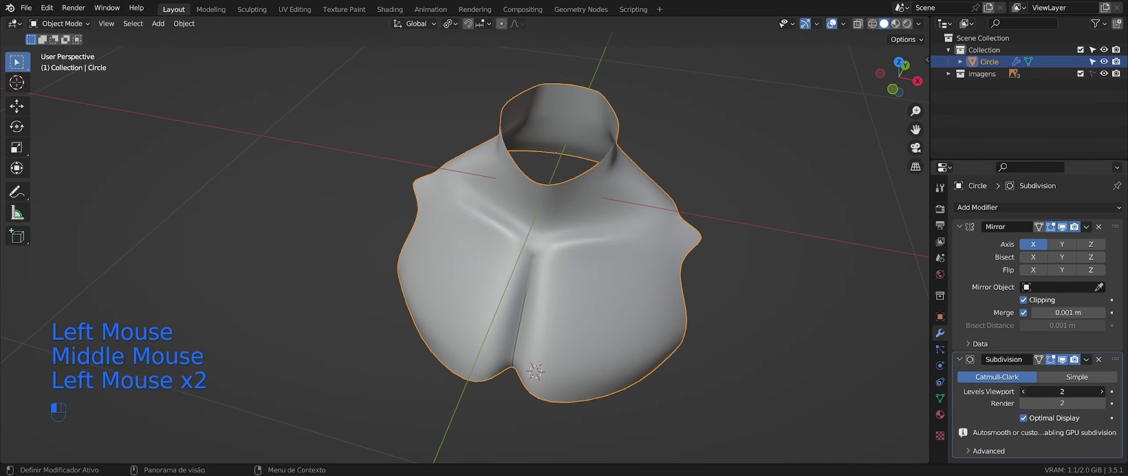
Select the entire mesh and recalculate its normals to face outward
{"action": "middle_click_drag", "start_coordinate": [722, 366], "coordinate": [727, 366]}
{"action": "key", "text": "Tab"}
{"action": "key", "text": "a"}
{"action": "key", "text": "shift+n"}
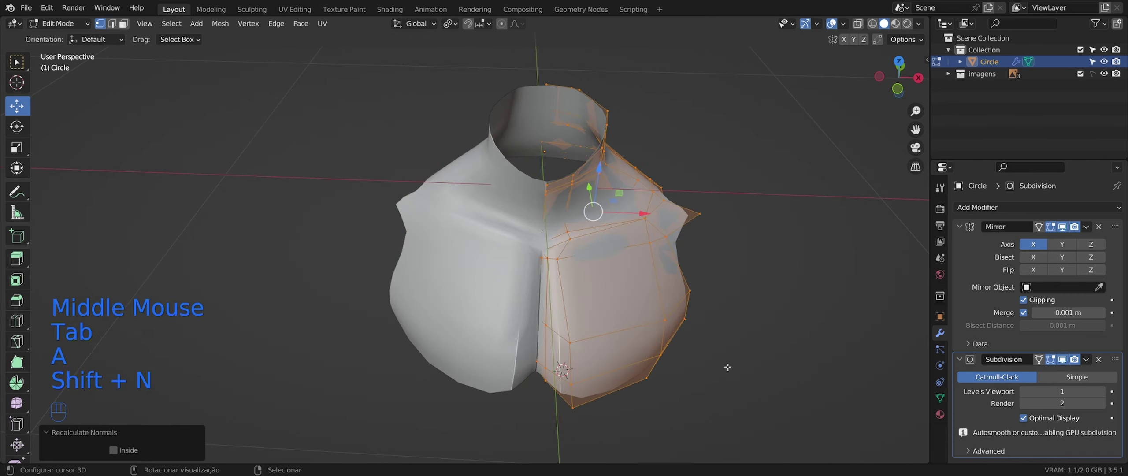
{"action": "key", "text": "Tab"}
Shade the chest smooth with Auto Smooth at 30° and check its Normals settings
{"action": "key", "text": "w"}
{"action": "left_click", "coordinate": [791, 260]}
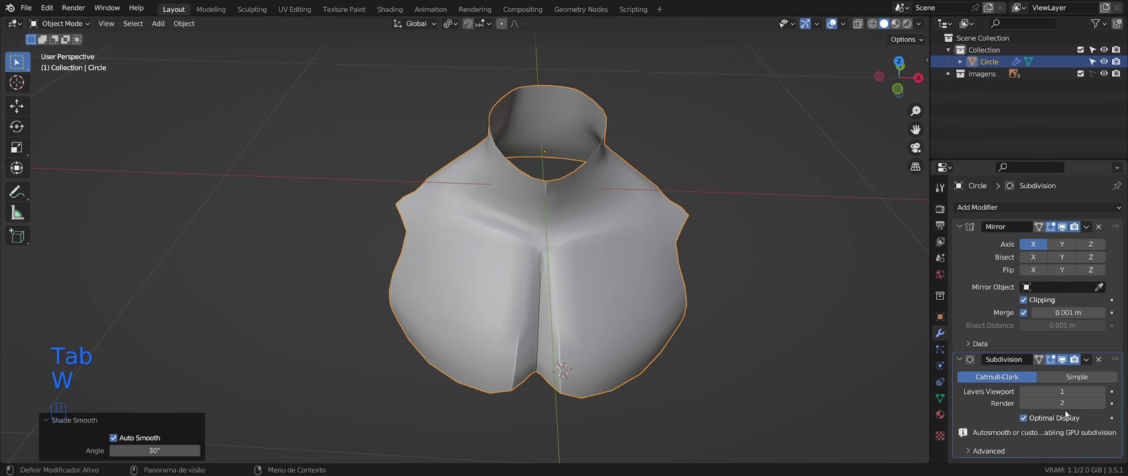
{"action": "left_click", "coordinate": [940, 399]}
{"action": "scroll", "coordinate": [1088, 425], "scroll_direction": "down", "scroll_amount": 2}
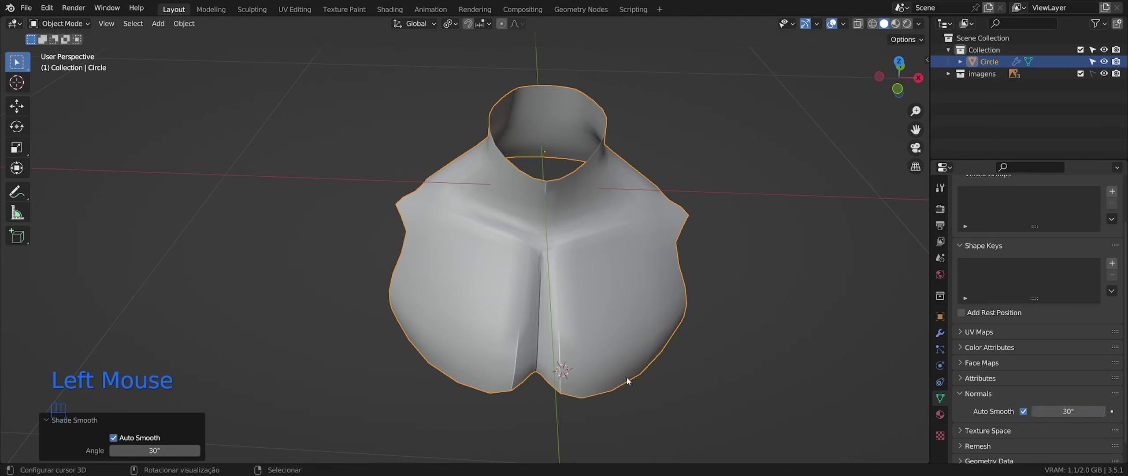
{"action": "middle_click_drag", "start_coordinate": [627, 381], "coordinate": [964, 399]}
Set the Subdivision modifier's viewport level to 2 and return to Edit Mode
{"action": "left_click", "coordinate": [939, 333]}
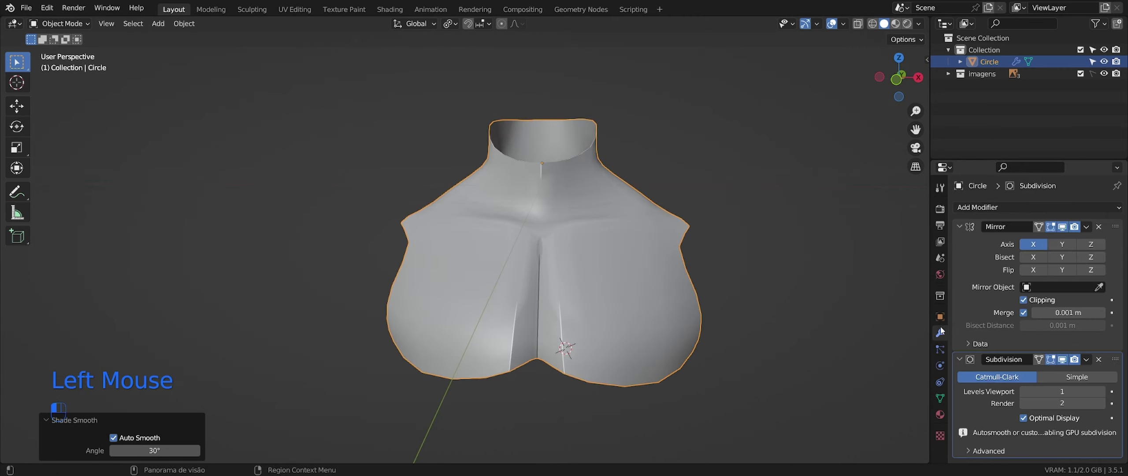
{"action": "left_click", "coordinate": [1102, 391]}
{"action": "middle_click_drag", "start_coordinate": [585, 348], "coordinate": [564, 291]}
{"action": "key", "text": "Tab"}
Select the vertices along the lower sternum groove and move them slightly forward along Y
{"action": "scroll", "coordinate": [564, 291], "scroll_direction": "up", "scroll_amount": 1}
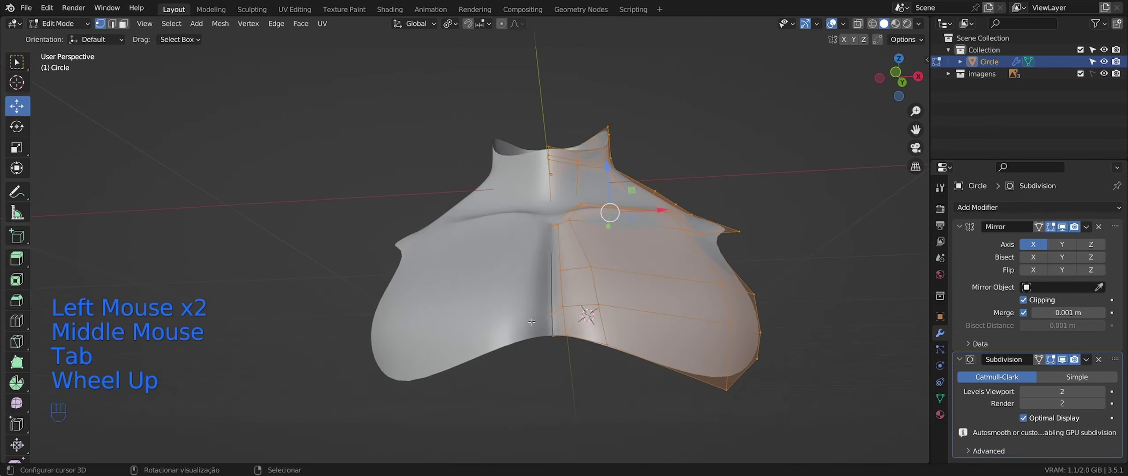
{"action": "scroll", "coordinate": [536, 292], "scroll_direction": "up", "scroll_amount": 2}
{"action": "middle_click_drag", "start_coordinate": [555, 326], "coordinate": [559, 345]}
{"action": "right_click", "coordinate": [585, 278], "text": "alt"}
{"action": "key", "text": "shift+z"}
{"action": "key", "text": "shift+z"}
{"action": "right_click", "coordinate": [572, 346]}
{"action": "right_click", "coordinate": [574, 312], "text": "ctrl"}
{"action": "key", "text": "shift+z"}
{"action": "key", "text": "shift+z"}
{"action": "mouse_move", "coordinate": [559, 346]}
{"action": "middle_mouse_down"}
{"action": "mouse_move", "coordinate": [564, 359]}
{"action": "mouse_move", "coordinate": [577, 352]}
{"action": "middle_mouse_up"}
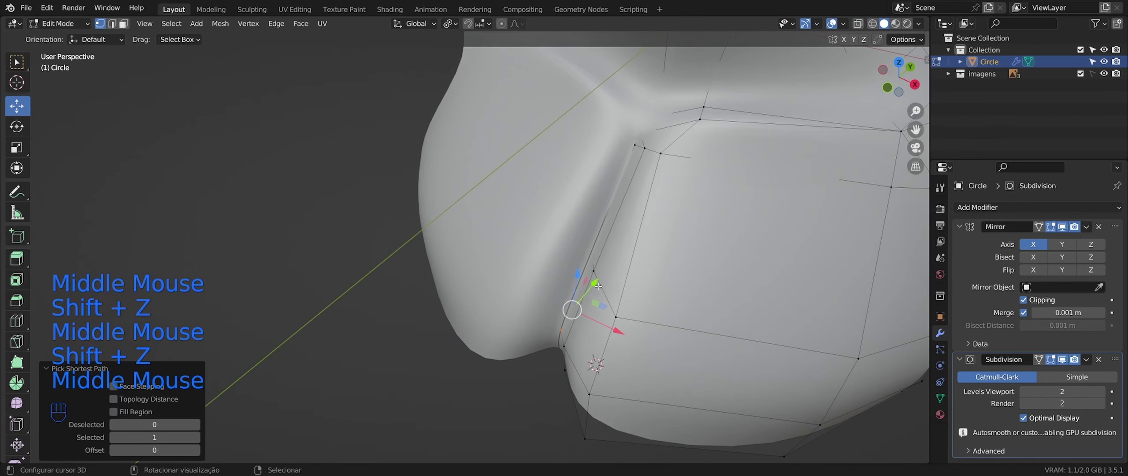
{"action": "left_click_drag", "start_coordinate": [595, 287], "coordinate": [591, 293]}
Select the vertex path beside the lower sternum and edge-slide it to tighten the groove
{"action": "middle_click_drag", "start_coordinate": [592, 292], "coordinate": [658, 283]}
{"action": "right_click", "coordinate": [585, 263]}
{"action": "right_click", "coordinate": [587, 369], "text": "ctrl"}
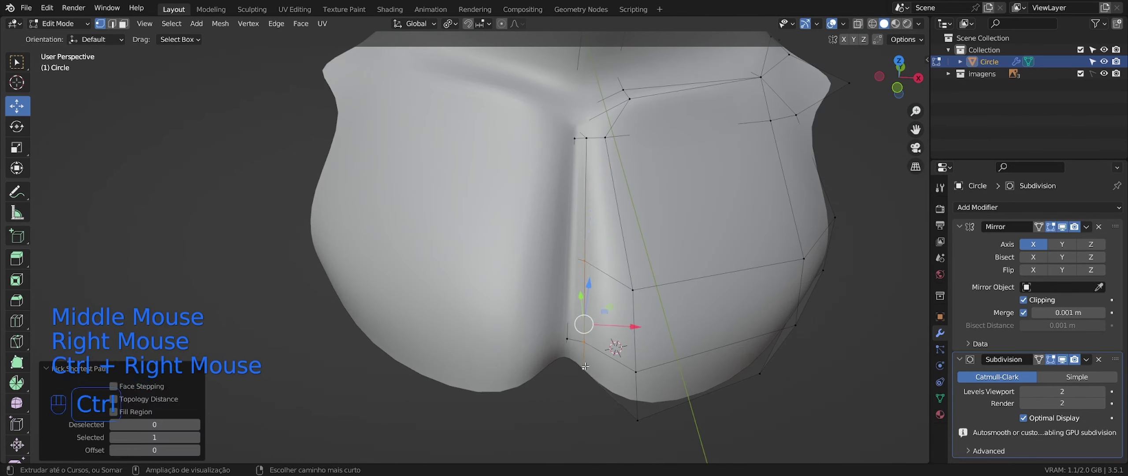
{"action": "middle_click_drag", "start_coordinate": [586, 369], "coordinate": [595, 328]}
{"action": "key", "text": "g"}
{"action": "key", "text": "g"}
{"action": "left_click", "coordinate": [650, 361]}
Select the two inner pectoral vertices beside the lower sternum, reposition them in depth, and shift them along X
{"action": "key", "text": "KP_3"}
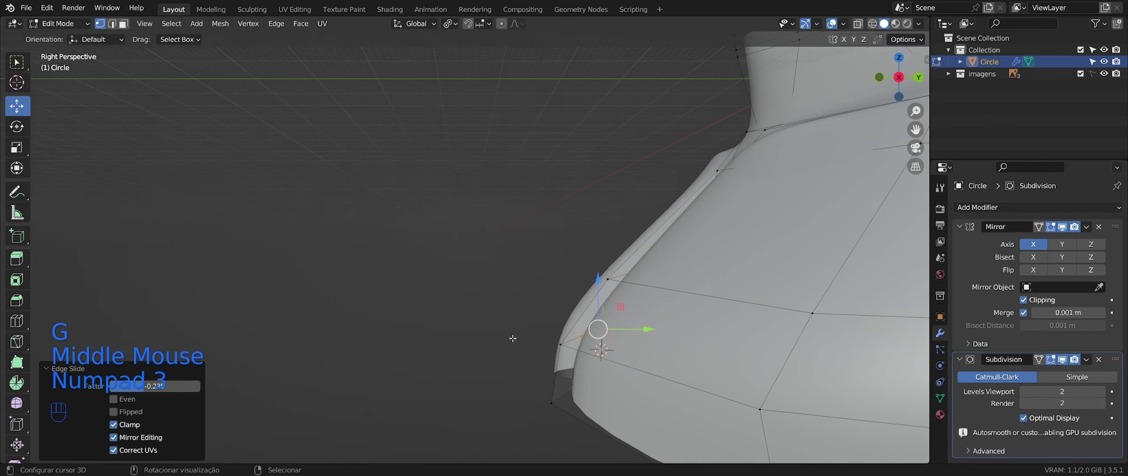
{"action": "key", "text": "KP_5"}
{"action": "scroll", "coordinate": [531, 381], "scroll_direction": "down", "scroll_amount": 1}
{"action": "key", "text": "shift+z"}
{"action": "key", "text": "shift+z"}
{"action": "middle_click_drag", "start_coordinate": [531, 381], "coordinate": [573, 372]}
{"action": "middle_click_drag", "start_coordinate": [573, 372], "coordinate": [635, 335]}
{"action": "right_click", "coordinate": [572, 322]}
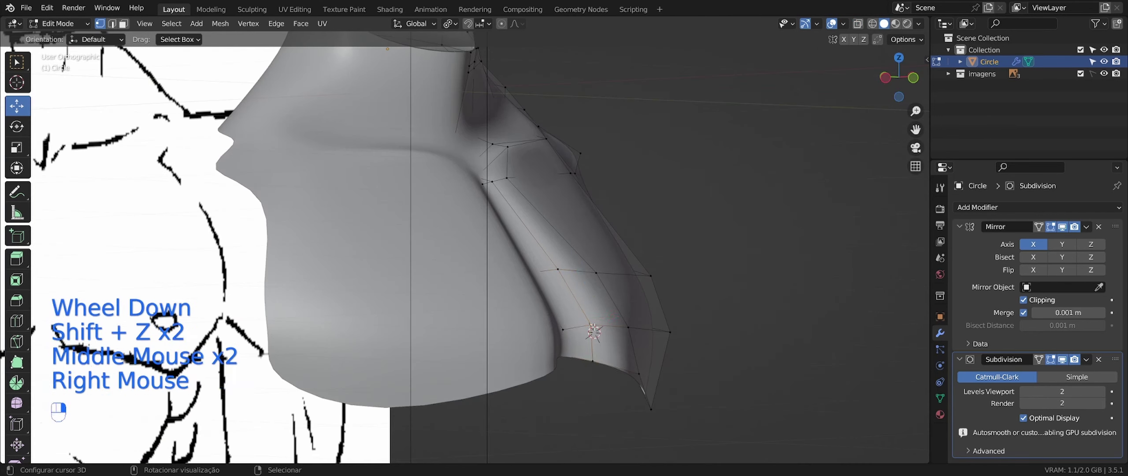
{"action": "middle_click_drag", "start_coordinate": [573, 322], "coordinate": [590, 300]}
{"action": "right_click", "coordinate": [559, 269], "text": "shift"}
{"action": "mouse_move", "coordinate": [559, 270]}
{"action": "middle_mouse_down"}
{"action": "mouse_move", "coordinate": [480, 301]}
{"action": "mouse_move", "coordinate": [556, 269]}
{"action": "middle_mouse_up"}
{"action": "left_click_drag", "start_coordinate": [556, 269], "coordinate": [571, 285]}
{"action": "middle_click_drag", "start_coordinate": [571, 284], "coordinate": [629, 306]}
{"action": "left_click_drag", "start_coordinate": [629, 305], "coordinate": [621, 308]}
{"action": "middle_click_drag", "start_coordinate": [621, 309], "coordinate": [585, 357]}
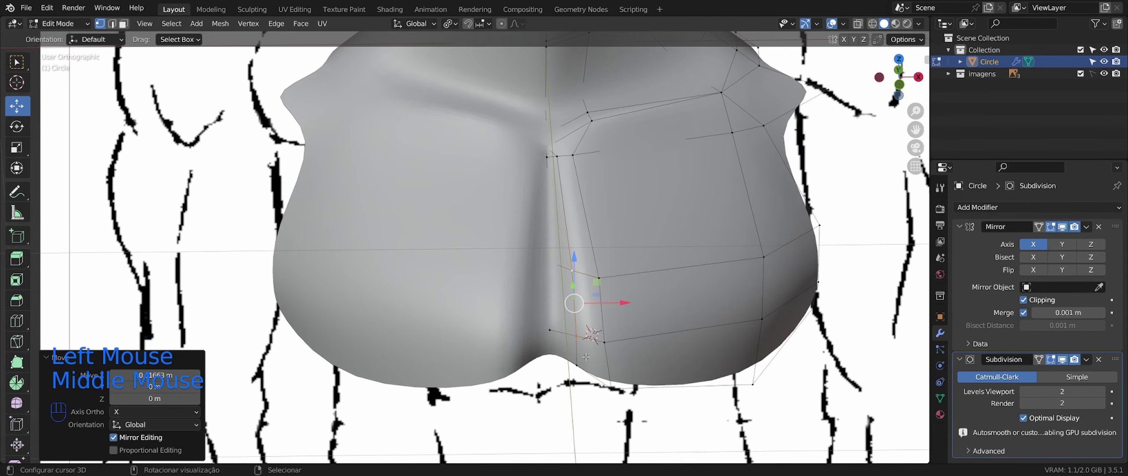
Nudge the pair of inner vertices beside the lower sternum toward the centre line along X and preview the shape in Object Mode
{"action": "left_click", "coordinate": [620, 330]}
{"action": "middle_click_drag", "start_coordinate": [620, 330], "coordinate": [571, 265]}
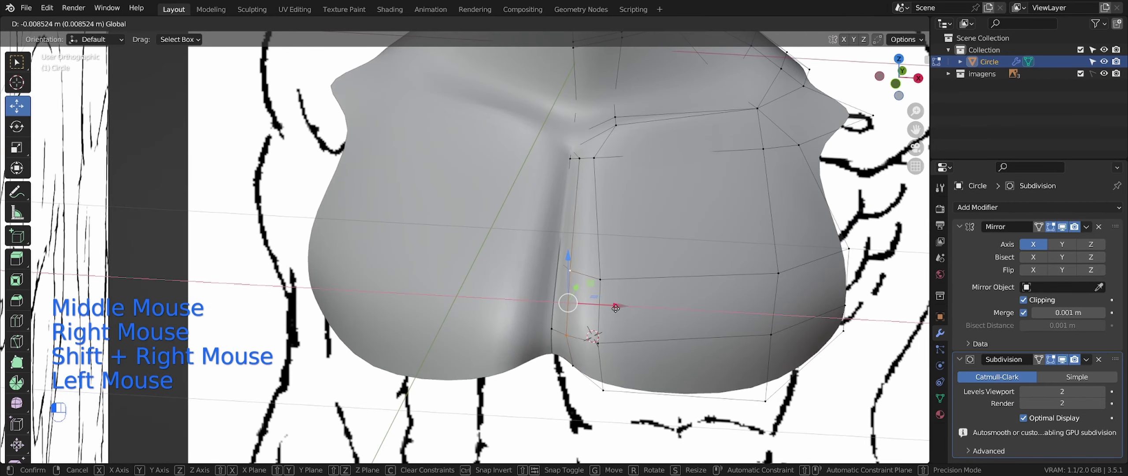
{"action": "left_click_drag", "start_coordinate": [615, 309], "coordinate": [615, 308]}
{"action": "scroll", "coordinate": [626, 299], "scroll_direction": "down", "scroll_amount": 2}
{"action": "key", "text": "Tab"}
{"action": "middle_click_drag", "start_coordinate": [643, 287], "coordinate": [610, 266]}
{"action": "key", "text": "Tab"}
Try to nudge the inner lower chest vertices along X against the front reference drawing
{"action": "right_click", "coordinate": [566, 234]}
{"action": "middle_click_drag", "start_coordinate": [565, 234], "coordinate": [564, 268]}
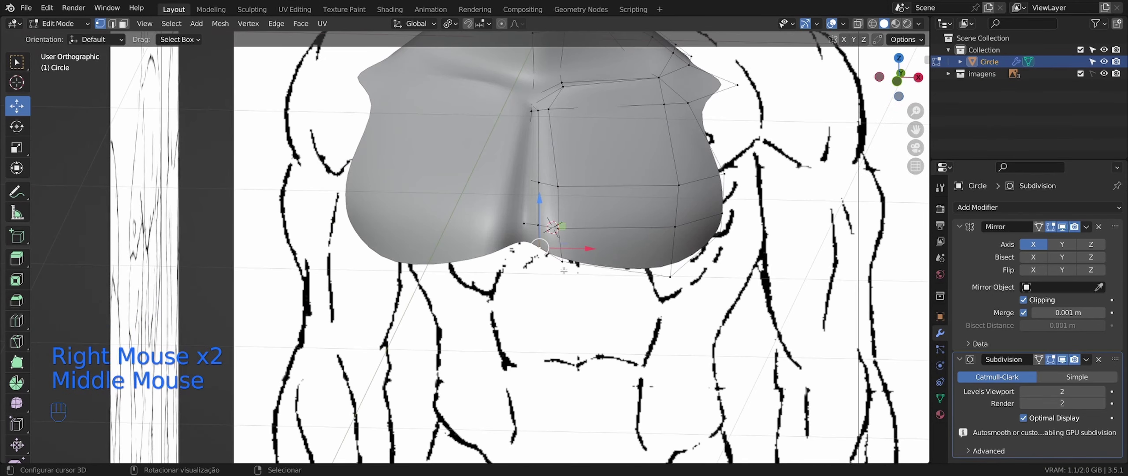
{"action": "key", "text": "KP_1"}
{"action": "key", "text": "KP_5"}
{"action": "key", "text": "KP_5"}
{"action": "key", "text": "shift+z"}
{"action": "key", "text": "shift+z"}
{"action": "right_click", "coordinate": [564, 256], "text": "shift"}
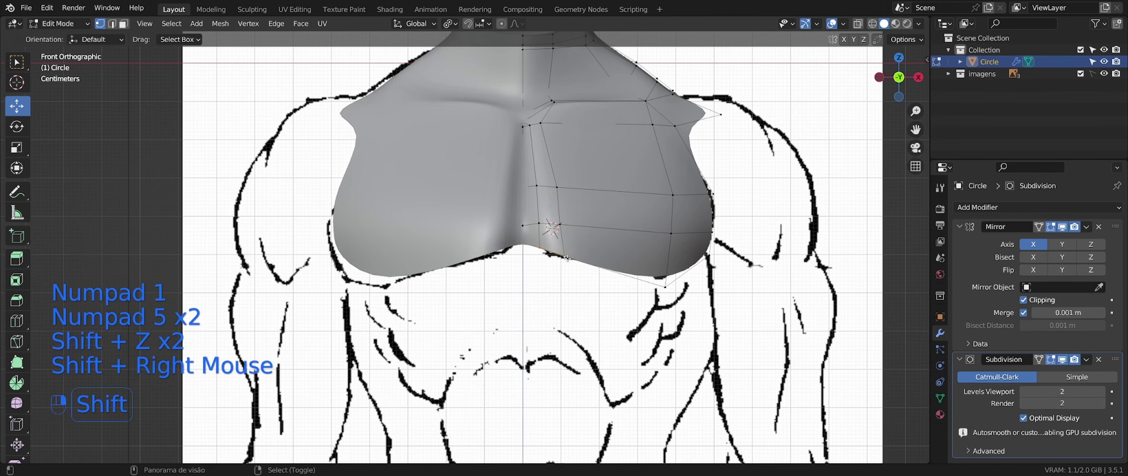
{"action": "key", "text": "shift+z"}
{"action": "key", "text": "shift+z"}
{"action": "key", "text": "shift+z"}
{"action": "left_click_drag", "start_coordinate": [577, 233], "coordinate": [576, 238]}
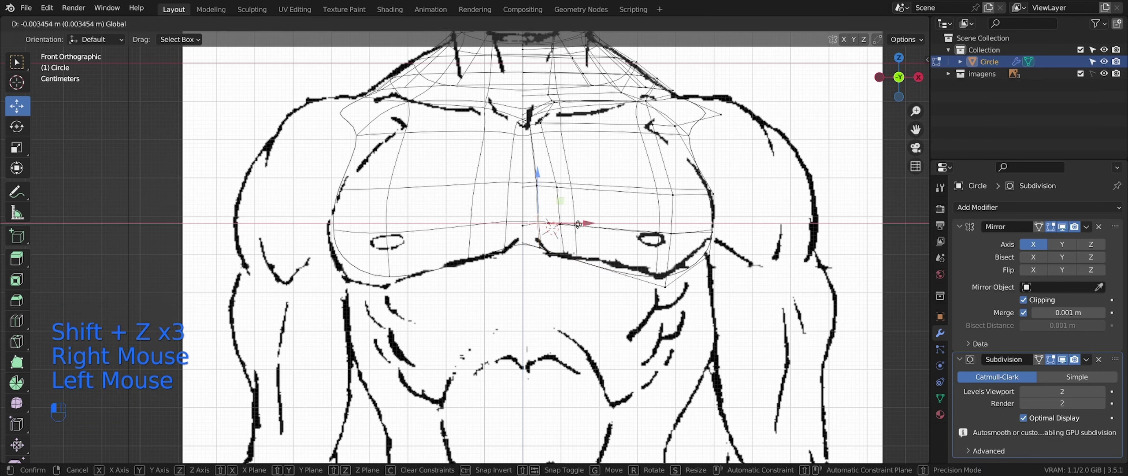
Merge the two neighbouring vertices on the chest's lower inner edge at the last selected one
{"action": "key", "text": "shift+z"}
{"action": "key", "text": "m"}
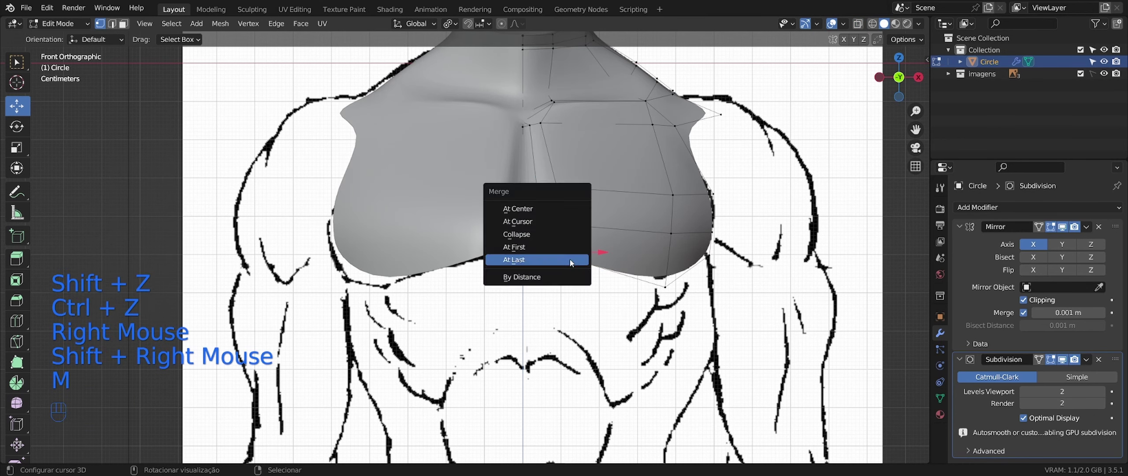
{"action": "left_click", "coordinate": [571, 258]}
{"action": "middle_click_drag", "start_coordinate": [559, 189], "coordinate": [488, 250]}
{"action": "key", "text": "g"}
{"action": "key", "text": "Tab"}
{"action": "scroll", "coordinate": [568, 206], "scroll_direction": "down", "scroll_amount": 1}
{"action": "key", "text": "Tab"}
{"action": "middle_click_drag", "start_coordinate": [578, 251], "coordinate": [605, 253]}
Select the chest's bottom edge from the centre outward and extrude it downward along Z
{"action": "key", "text": "KP_1"}
{"action": "key", "text": "KP_3"}
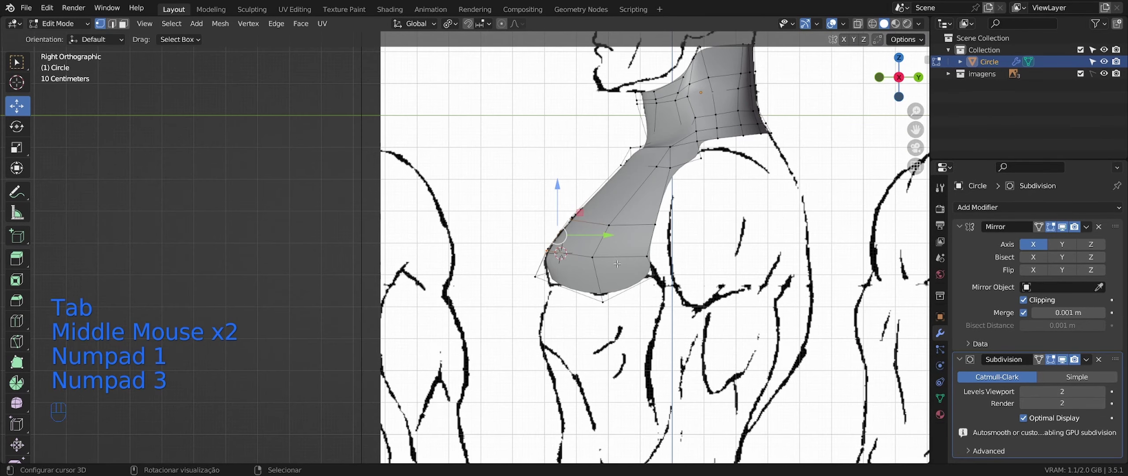
{"action": "key", "text": "KP_1"}
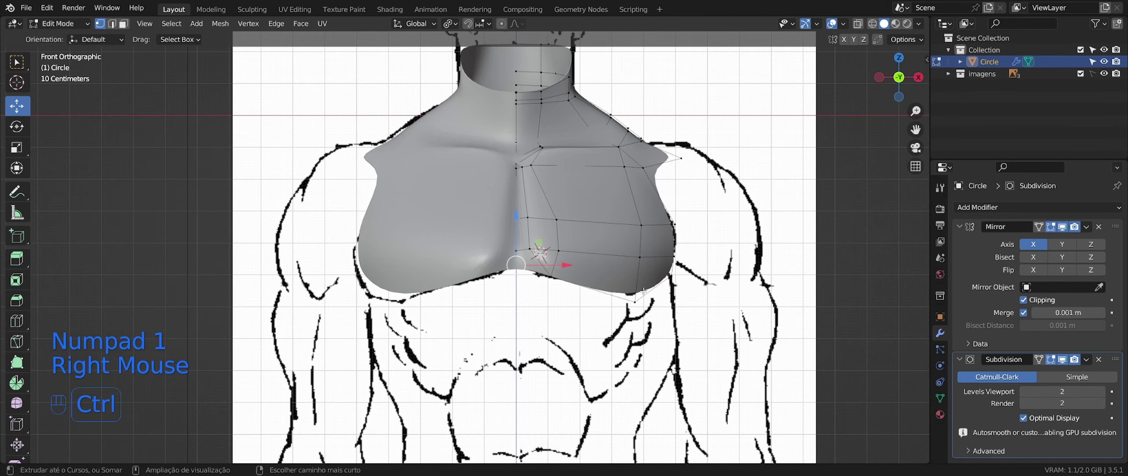
{"action": "key", "text": "shift+z"}
{"action": "key", "text": "shift+z"}
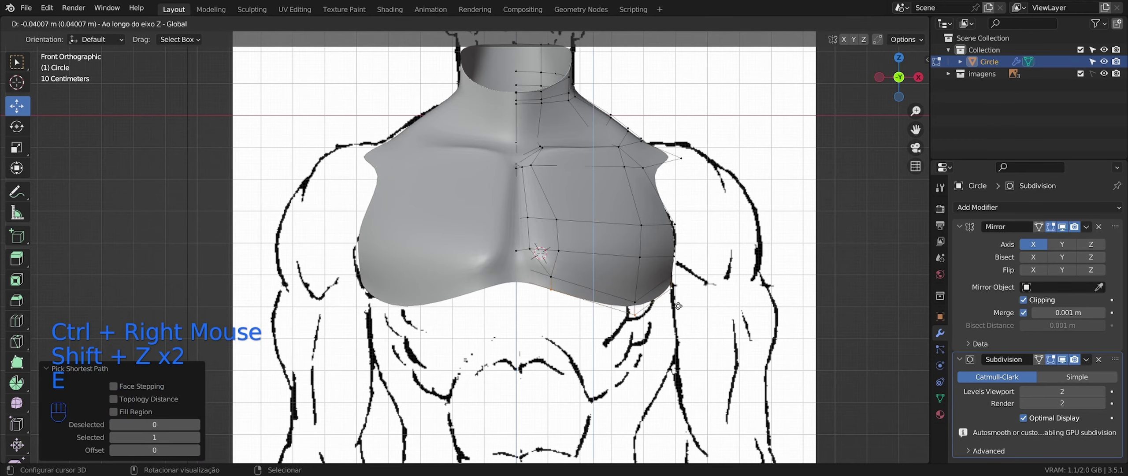
{"action": "left_click", "coordinate": [681, 326]}
{"action": "key", "text": "shift+z"}
Move the outer vertex of the extruded chest edge outward along X and adjust its height along Z
{"action": "right_click", "coordinate": [672, 309], "text": "shift"}
{"action": "key", "text": "shift+z"}
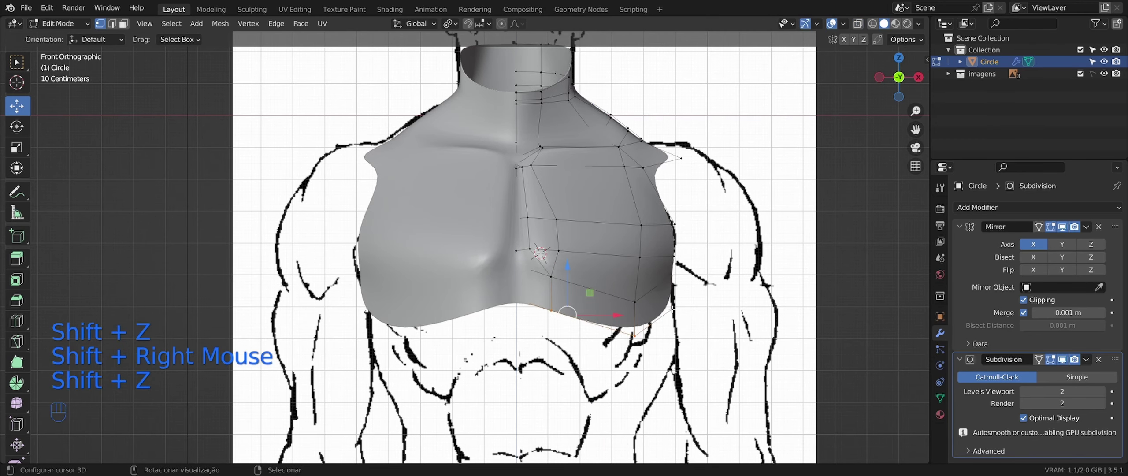
{"action": "right_click", "coordinate": [672, 309]}
{"action": "left_click_drag", "start_coordinate": [695, 309], "coordinate": [699, 309]}
{"action": "left_click", "coordinate": [718, 314]}
{"action": "key", "text": "shift+z"}
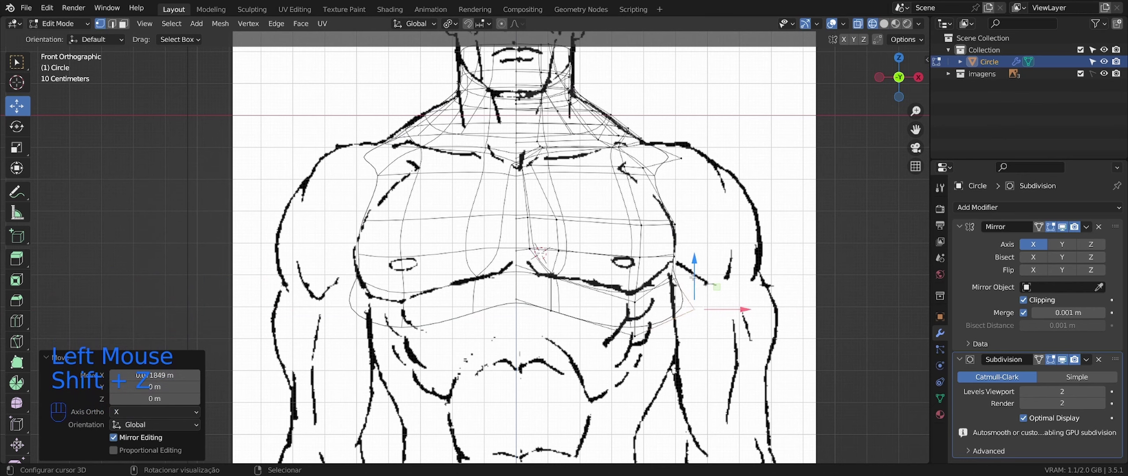
{"action": "left_click_drag", "start_coordinate": [695, 281], "coordinate": [695, 282]}
Raise the vertex on the lower chest crease by about 0.014 m along Z, using the side reference
{"action": "right_click", "coordinate": [551, 310], "text": "ctrl"}
{"action": "right_click", "coordinate": [516, 299], "text": "ctrl"}
{"action": "key", "text": "shift+z"}
{"action": "middle_click_drag", "start_coordinate": [564, 311], "coordinate": [488, 320]}
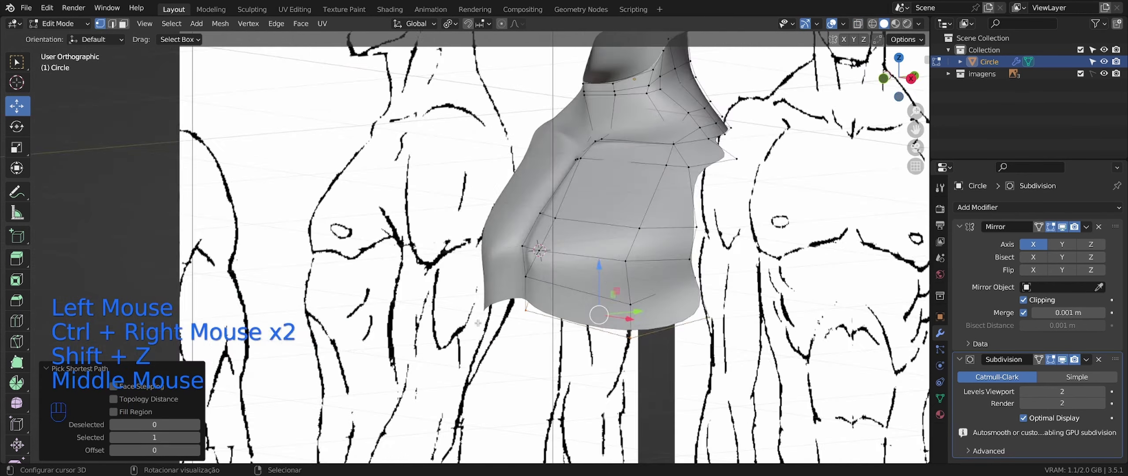
{"action": "key", "text": "KP_3"}
{"action": "key", "text": "shift+z"}
{"action": "key", "text": "shift+z"}
{"action": "right_click", "coordinate": [610, 302]}
{"action": "key", "text": "shift+z"}
{"action": "left_click_drag", "start_coordinate": [610, 267], "coordinate": [610, 264]}
{"action": "left_click_drag", "start_coordinate": [636, 294], "coordinate": [603, 269]}
{"action": "key", "text": "shift+z"}
{"action": "mouse_move", "coordinate": [458, 149]}
{"action": "middle_mouse_down"}
{"action": "mouse_move", "coordinate": [535, 163]}
{"action": "mouse_move", "coordinate": [541, 149]}
{"action": "middle_mouse_up"}
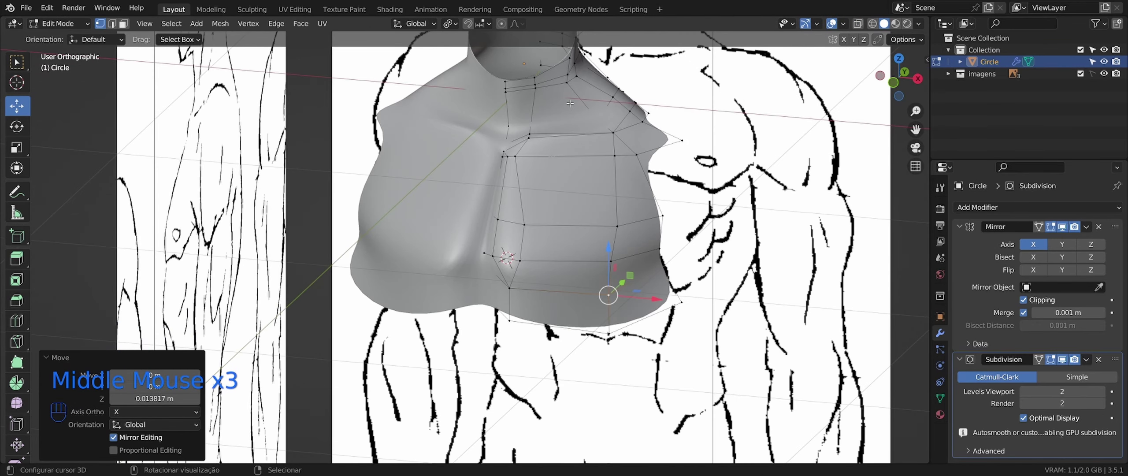
Move the outer pectoral vertex just above the lower crease outward along X in the front view
{"action": "key", "text": "KP_1"}
{"action": "key", "text": "shift+z"}
{"action": "right_click", "coordinate": [615, 258]}
{"action": "key", "text": "shift+z"}
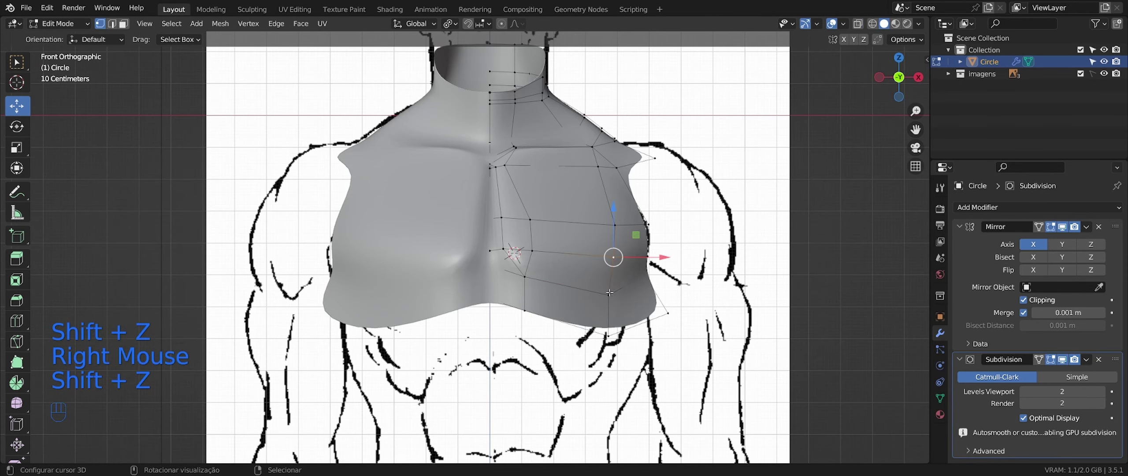
{"action": "left_click_drag", "start_coordinate": [640, 256], "coordinate": [651, 256]}
{"action": "key", "text": "shift+z"}
{"action": "key", "text": "shift+z"}
{"action": "right_click", "coordinate": [635, 231]}
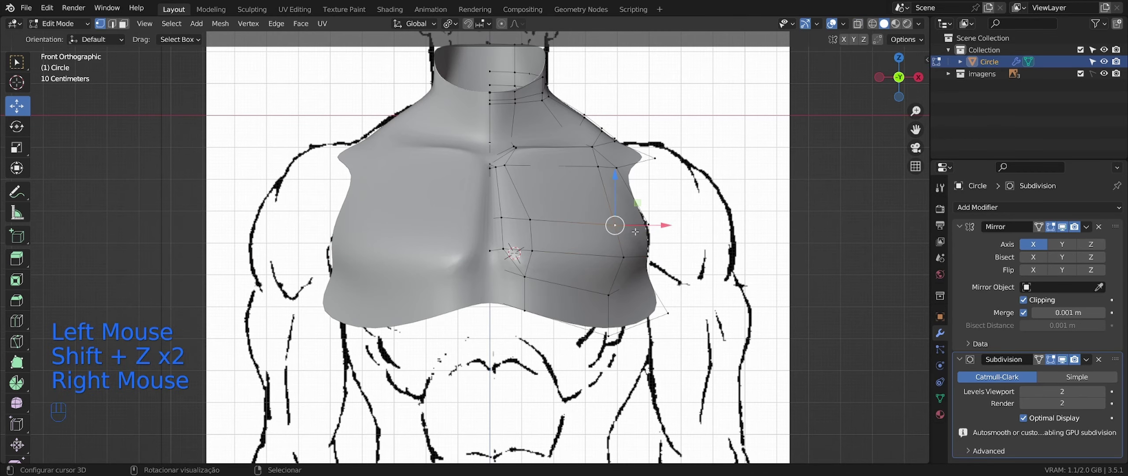
Try adding a loop cut across the lower chest
{"action": "middle_click_drag", "start_coordinate": [650, 229], "coordinate": [608, 254]}
{"action": "middle_click_drag", "start_coordinate": [617, 253], "coordinate": [670, 309]}
{"action": "key", "text": "ctrl+r"}
{"action": "left_click", "coordinate": [608, 277]}
{"action": "key", "text": "Tab"}
{"action": "middle_click_drag", "start_coordinate": [670, 309], "coordinate": [624, 330]}
{"action": "key", "text": "KP_5"}
{"action": "key", "text": "Tab"}
{"action": "middle_click_drag", "start_coordinate": [623, 331], "coordinate": [407, 317]}
{"action": "key", "text": "ctrl+z"}
{"action": "key", "text": "ctrl+z"}
{"action": "key", "text": "ctrl+z"}
Select the lower front vertex below the pectoral and move it back along Y to follow the side reference
{"action": "right_click", "coordinate": [413, 317]}
{"action": "key", "text": "shift+z"}
{"action": "key", "text": "shift+z"}
{"action": "middle_click_drag", "start_coordinate": [407, 317], "coordinate": [405, 318]}
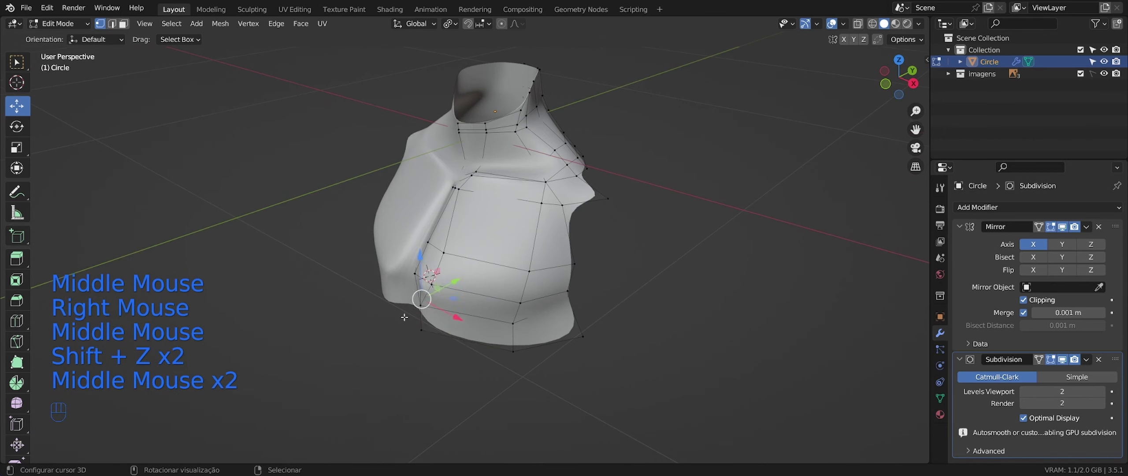
{"action": "middle_click_drag", "start_coordinate": [423, 346], "coordinate": [425, 348]}
{"action": "key", "text": "KP_3"}
{"action": "key", "text": "KP_5"}
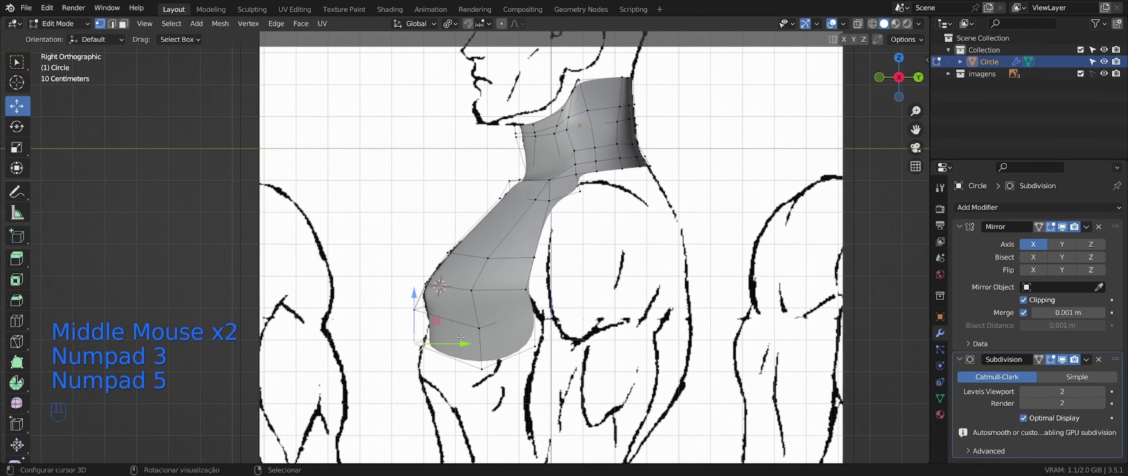
{"action": "left_click_drag", "start_coordinate": [468, 342], "coordinate": [471, 343]}
Move the bottom centre vertex below the sternum back along Y
{"action": "middle_click_drag", "start_coordinate": [471, 343], "coordinate": [542, 342]}
{"action": "key", "text": "shift+z"}
{"action": "right_click", "coordinate": [421, 330]}
{"action": "mouse_move", "coordinate": [421, 330]}
{"action": "middle_mouse_down"}
{"action": "mouse_move", "coordinate": [436, 335]}
{"action": "mouse_move", "coordinate": [447, 394]}
{"action": "mouse_move", "coordinate": [452, 301]}
{"action": "middle_mouse_up"}
{"action": "key", "text": "shift+z"}
{"action": "left_click_drag", "start_coordinate": [437, 320], "coordinate": [436, 322]}
{"action": "middle_click_drag", "start_coordinate": [436, 322], "coordinate": [467, 335]}
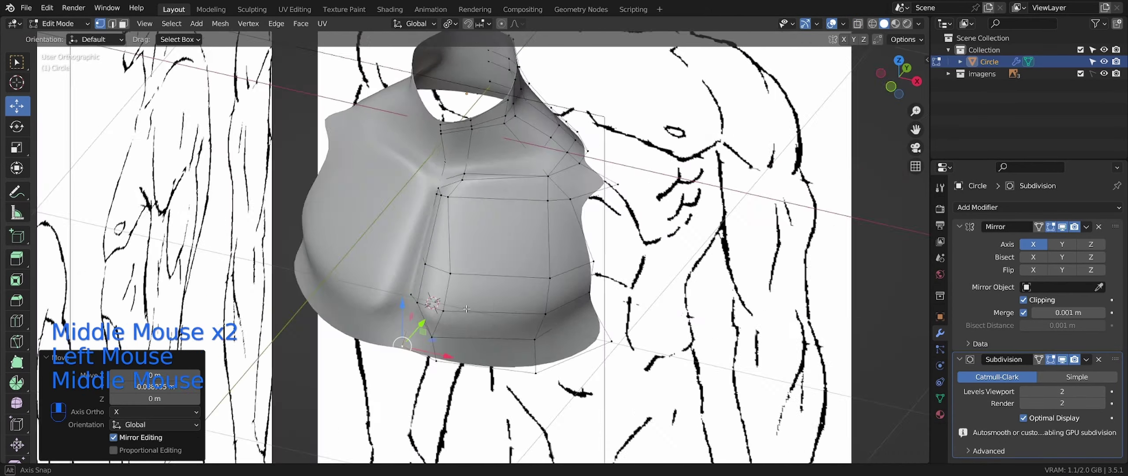
Select a vertex on the extruded lower chest edge and shift it to refine the contour
{"action": "middle_click_drag", "start_coordinate": [612, 417], "coordinate": [548, 395]}
{"action": "right_click", "coordinate": [567, 431]}
{"action": "middle_click_drag", "start_coordinate": [567, 432], "coordinate": [561, 379]}
{"action": "left_click_drag", "start_coordinate": [560, 379], "coordinate": [588, 385]}
{"action": "middle_click_drag", "start_coordinate": [405, 396], "coordinate": [571, 340]}
Switch to Object Mode and set the Subdivision modifier's viewport level to 3
{"action": "key", "text": "KP_5"}
{"action": "scroll", "coordinate": [470, 413], "scroll_direction": "down", "scroll_amount": 1}
{"action": "middle_click_drag", "start_coordinate": [571, 339], "coordinate": [760, 296]}
{"action": "key", "text": "Tab"}
{"action": "scroll", "coordinate": [760, 296], "scroll_direction": "up", "scroll_amount": 2}
{"action": "left_click", "coordinate": [1101, 391]}
{"action": "scroll", "coordinate": [643, 334], "scroll_direction": "down", "scroll_amount": 2}
{"action": "middle_click_drag", "start_coordinate": [644, 335], "coordinate": [493, 304]}
Return to Edit Mode and adjust the outer vertex on the crease under the pectoral along Y
{"action": "key", "text": "Tab"}
{"action": "right_click", "coordinate": [542, 263]}
{"action": "middle_click_drag", "start_coordinate": [542, 263], "coordinate": [491, 274]}
{"action": "left_click_drag", "start_coordinate": [569, 266], "coordinate": [566, 266]}
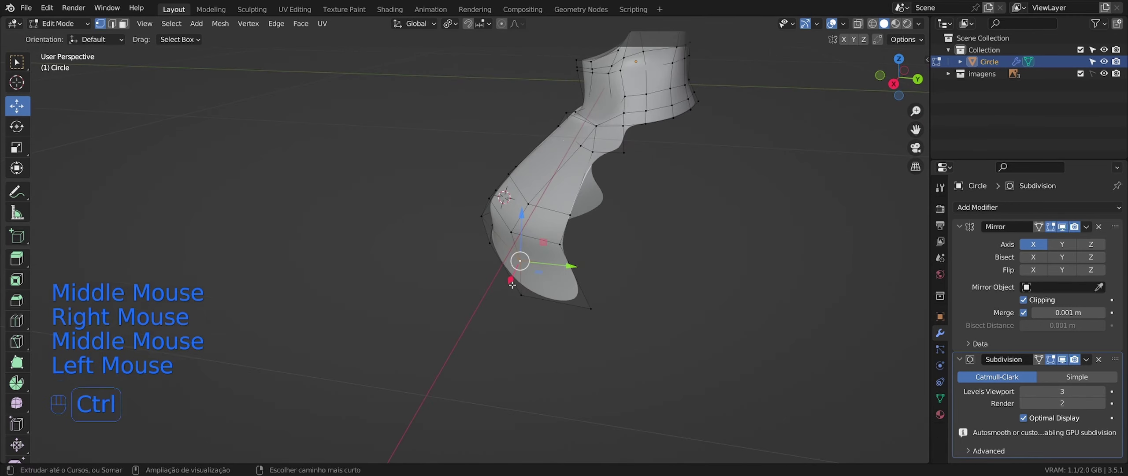
{"action": "left_click", "coordinate": [525, 264]}
{"action": "middle_click_drag", "start_coordinate": [525, 264], "coordinate": [524, 266]}
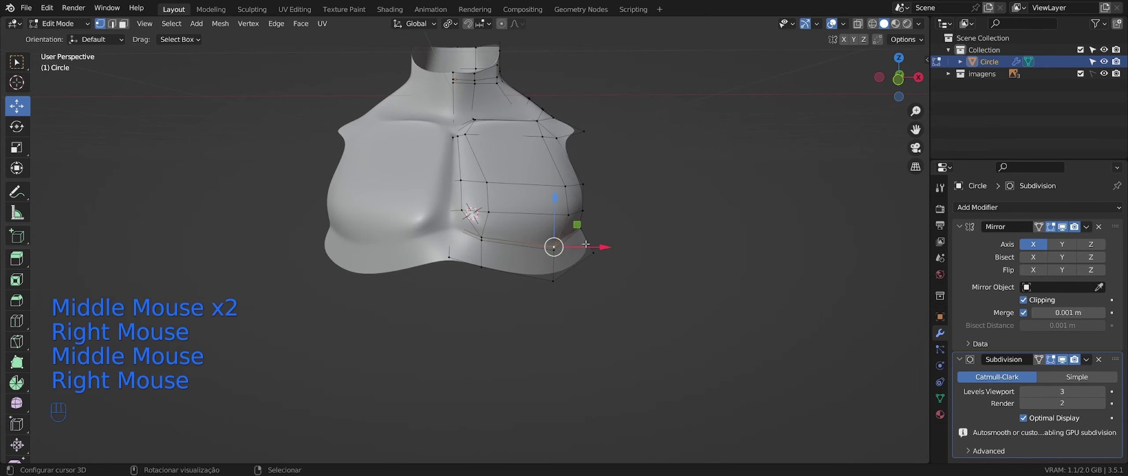
Shift the outer vertex of the crease under the pectoral outward along X
{"action": "left_click_drag", "start_coordinate": [585, 243], "coordinate": [596, 250]}
{"action": "middle_click_drag", "start_coordinate": [577, 252], "coordinate": [440, 264]}
{"action": "middle_click_drag", "start_coordinate": [458, 263], "coordinate": [529, 267]}
{"action": "middle_click_drag", "start_coordinate": [520, 267], "coordinate": [554, 270]}
{"action": "key", "text": "Tab"}
{"action": "key", "text": "Tab"}
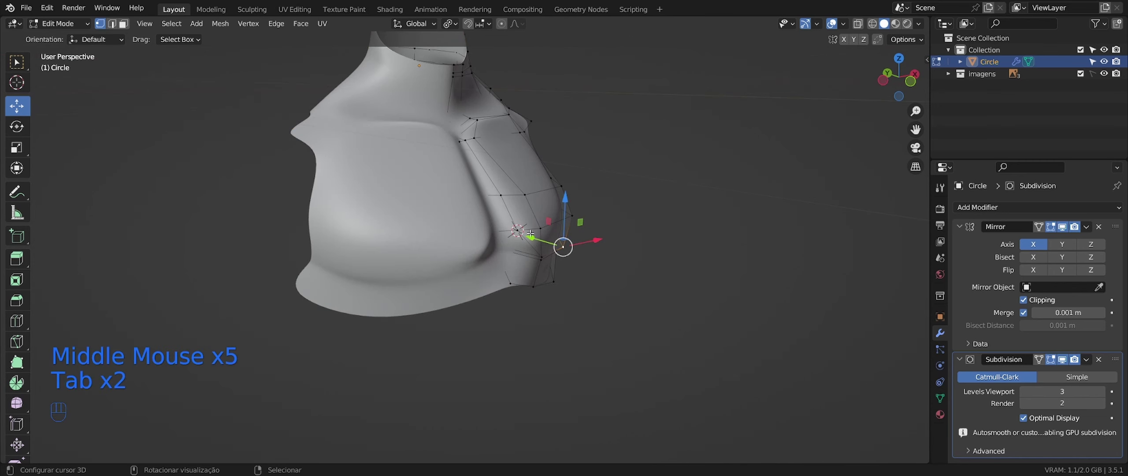
Select a vertex on the lower pectoral and slide it along its edge to refine the contour
{"action": "right_click", "coordinate": [540, 228]}
{"action": "middle_click_drag", "start_coordinate": [541, 234], "coordinate": [517, 226]}
{"action": "right_click", "coordinate": [519, 230]}
{"action": "key", "text": "g"}
{"action": "key", "text": "g"}
{"action": "left_click", "coordinate": [592, 243]}
{"action": "key", "text": "Tab"}
{"action": "key", "text": "Tab"}
Move the inner vertex of the crease beneath the pectoral along X, Z and Y to reshape the fold
{"action": "left_click_drag", "start_coordinate": [521, 215], "coordinate": [527, 214]}
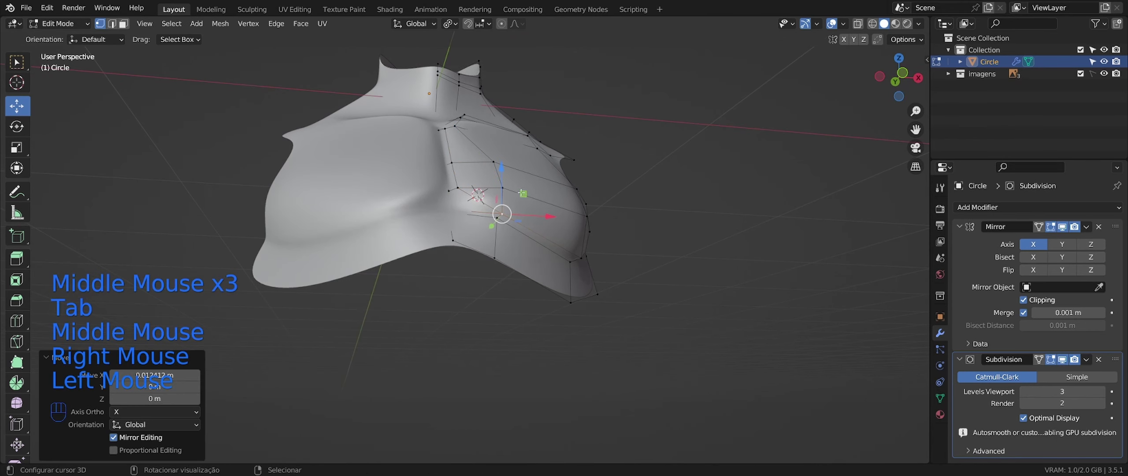
{"action": "left_click_drag", "start_coordinate": [505, 176], "coordinate": [502, 173]}
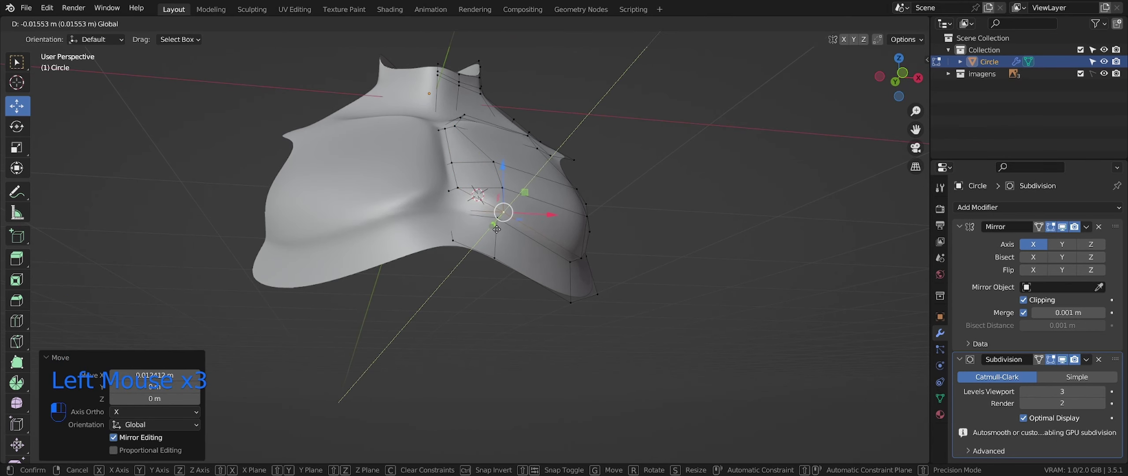
{"action": "left_click_drag", "start_coordinate": [500, 229], "coordinate": [501, 229]}
{"action": "key", "text": "Tab"}
{"action": "middle_click_drag", "start_coordinate": [500, 230], "coordinate": [440, 323]}
{"action": "scroll", "coordinate": [467, 291], "scroll_direction": "up", "scroll_amount": 1}
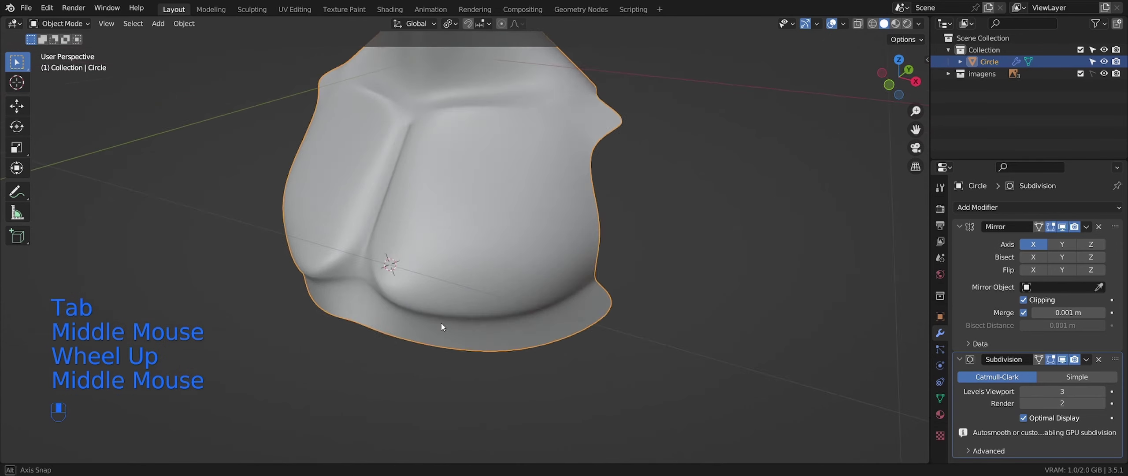
Compare the lower chest contour with the reference drawing in front view and from below
{"action": "scroll", "coordinate": [440, 323], "scroll_direction": "down", "scroll_amount": 2}
{"action": "key", "text": "KP_1"}
{"action": "mouse_move", "coordinate": [504, 346]}
{"action": "middle_mouse_down"}
{"action": "mouse_move", "coordinate": [568, 349]}
{"action": "mouse_move", "coordinate": [507, 388]}
{"action": "middle_mouse_up"}
{"action": "key", "text": "KP_5"}
{"action": "scroll", "coordinate": [568, 349], "scroll_direction": "down", "scroll_amount": 1}
{"action": "key", "text": "shift+z"}
{"action": "key", "text": "shift+z"}
{"action": "mouse_move", "coordinate": [506, 387]}
{"action": "middle_mouse_down"}
{"action": "mouse_move", "coordinate": [453, 424]}
{"action": "mouse_move", "coordinate": [467, 388]}
{"action": "middle_mouse_up"}
{"action": "middle_click_drag", "start_coordinate": [467, 388], "coordinate": [525, 240]}
Slide a vertex below the pectoral along its edge to smooth the underside of the chest
{"action": "key", "text": "Tab"}
{"action": "scroll", "coordinate": [484, 352], "scroll_direction": "up", "scroll_amount": 1}
{"action": "scroll", "coordinate": [506, 264], "scroll_direction": "up", "scroll_amount": 2}
{"action": "key", "text": "g"}
{"action": "key", "text": "g"}
{"action": "left_click", "coordinate": [522, 259]}
{"action": "key", "text": "Tab"}
{"action": "scroll", "coordinate": [527, 261], "scroll_direction": "down", "scroll_amount": 1}
{"action": "middle_click_drag", "start_coordinate": [517, 243], "coordinate": [511, 221]}
{"action": "middle_click_drag", "start_coordinate": [343, 335], "coordinate": [266, 355]}
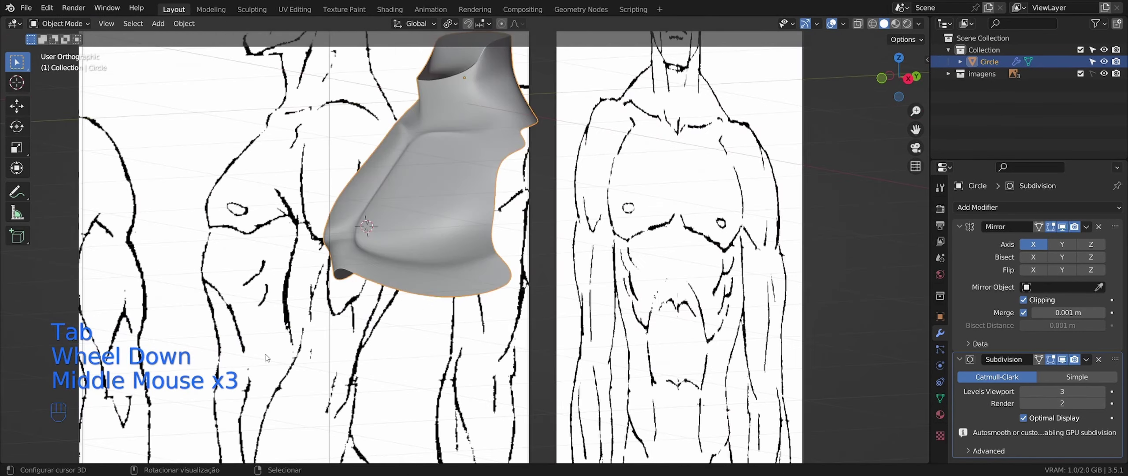
Select the outer side vertex level with the pectoral crease and adjust its position on the chest's flank
{"action": "middle_click_drag", "start_coordinate": [436, 350], "coordinate": [406, 362]}
{"action": "key", "text": "Tab"}
{"action": "middle_click_drag", "start_coordinate": [414, 271], "coordinate": [405, 251]}
{"action": "scroll", "coordinate": [438, 256], "scroll_direction": "up", "scroll_amount": 2}
{"action": "right_click", "coordinate": [453, 260]}
{"action": "left_click_drag", "start_coordinate": [478, 258], "coordinate": [490, 258]}
{"action": "middle_click_drag", "start_coordinate": [445, 262], "coordinate": [503, 263]}
{"action": "left_click_drag", "start_coordinate": [505, 260], "coordinate": [505, 259]}
{"action": "key", "text": "Tab"}
{"action": "middle_click_drag", "start_coordinate": [505, 260], "coordinate": [396, 308]}
{"action": "scroll", "coordinate": [396, 308], "scroll_direction": "down", "scroll_amount": 1}
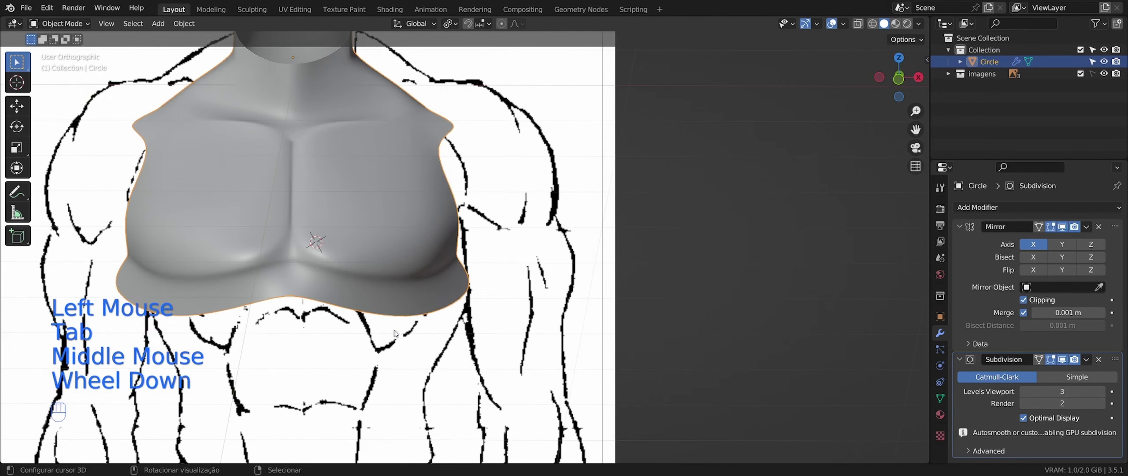
Try to merge the selected centre vertices below the sternum in front view
{"action": "key", "text": "KP_1"}
{"action": "key", "text": "KP_5"}
{"action": "key", "text": "KP_5"}
{"action": "key", "text": "Tab"}
{"action": "middle_click_drag", "start_coordinate": [293, 265], "coordinate": [330, 261], "text": "shift"}
{"action": "key", "text": "shift+z"}
{"action": "key", "text": "shift+z"}
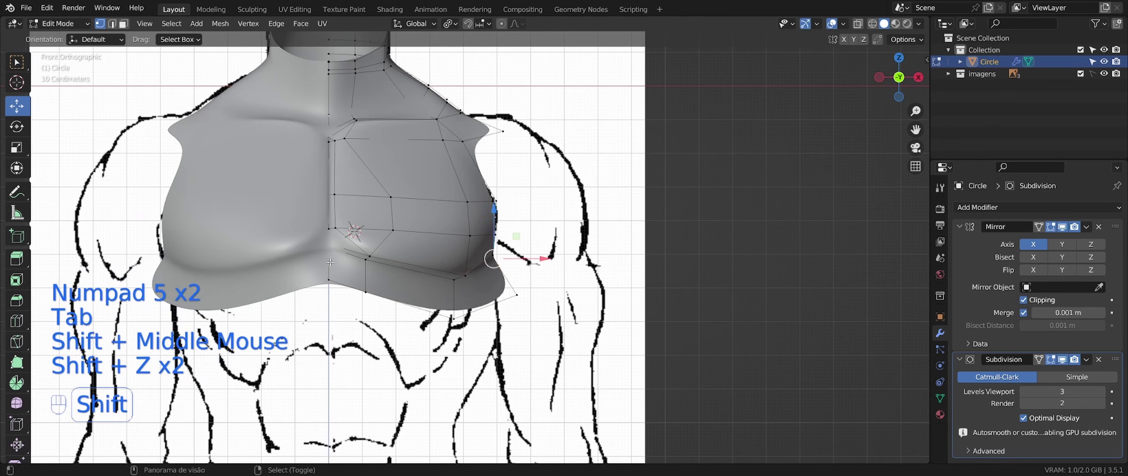
{"action": "key", "text": "shift+z"}
{"action": "key", "text": "ctrl+z"}
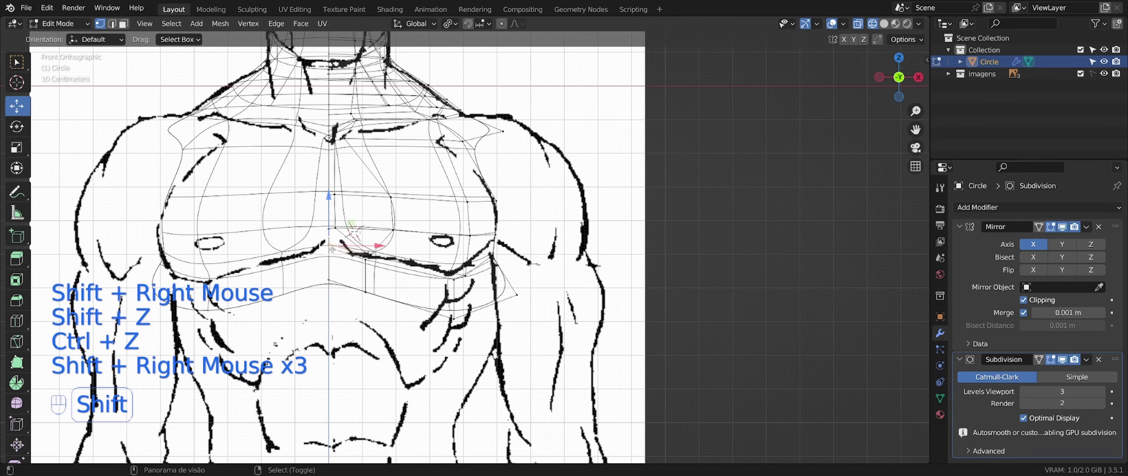
{"action": "key", "text": "shift+z"}
{"action": "key", "text": "m"}
{"action": "left_click", "coordinate": [360, 260]}
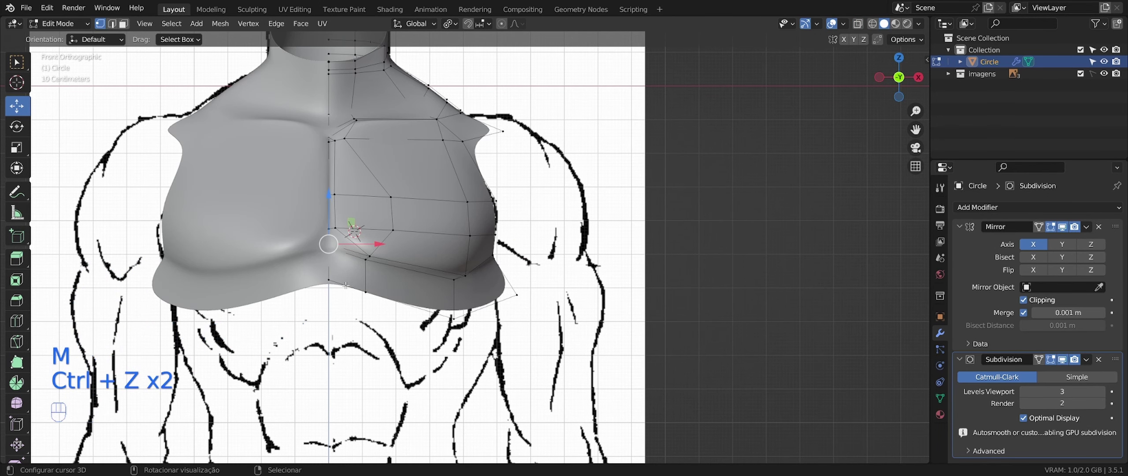
Try again to merge a sternum vertex with the inner vertex of the pectoral crease
{"action": "key", "text": "shift+z"}
{"action": "right_click", "coordinate": [346, 286]}
{"action": "right_click", "coordinate": [368, 258], "text": "shift"}
{"action": "key", "text": "shift+z"}
{"action": "key", "text": "n"}
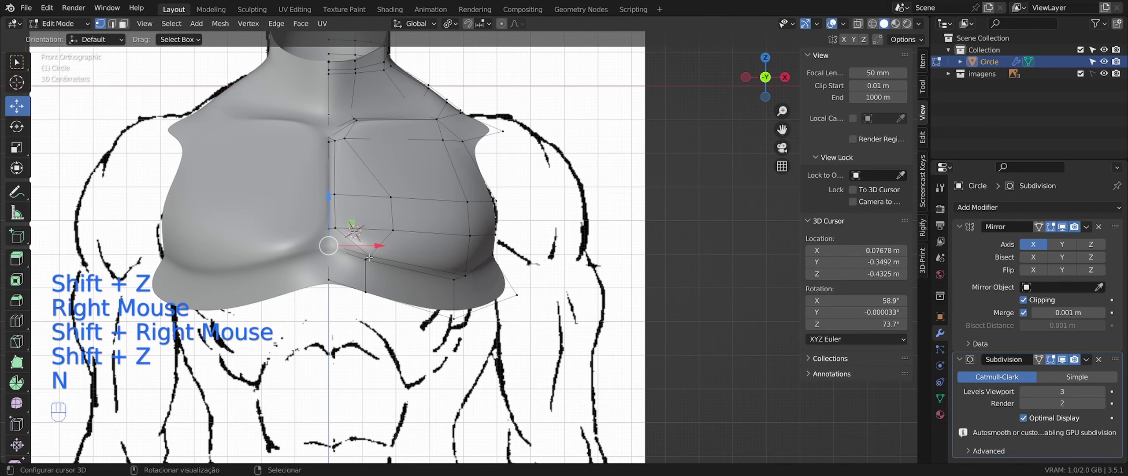
{"action": "key", "text": "n"}
{"action": "key", "text": "m"}
{"action": "key", "text": "Tab"}
{"action": "key", "text": "ctrl+z"}
{"action": "key", "text": "ctrl+z"}
Try merging the centre vertex and the neighbouring crease vertex from a slightly rotated view, then undo the merge
{"action": "middle_click_drag", "start_coordinate": [410, 262], "coordinate": [334, 263]}
{"action": "scroll", "coordinate": [334, 263], "scroll_direction": "up", "scroll_amount": 2}
{"action": "key", "text": "shift+z"}
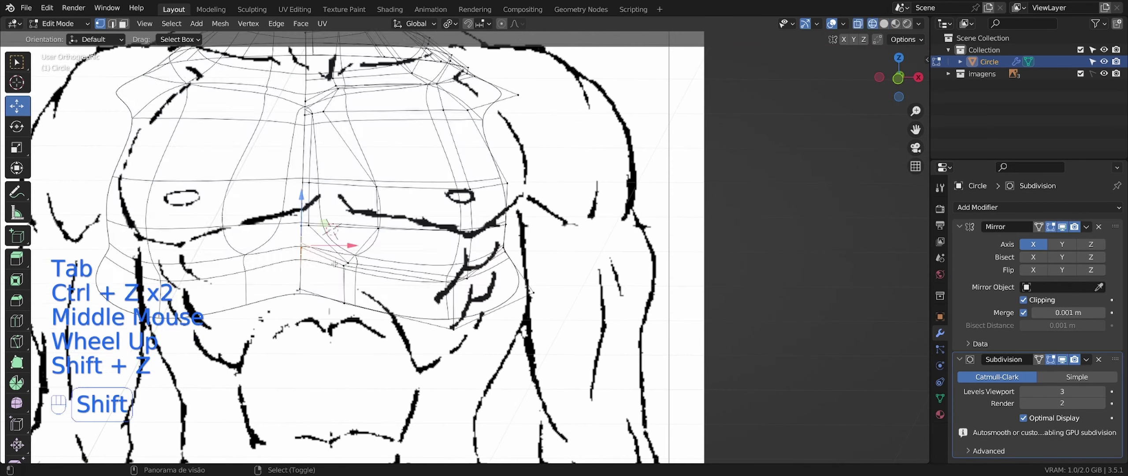
{"action": "key", "text": "shift+z"}
{"action": "right_click", "coordinate": [313, 260]}
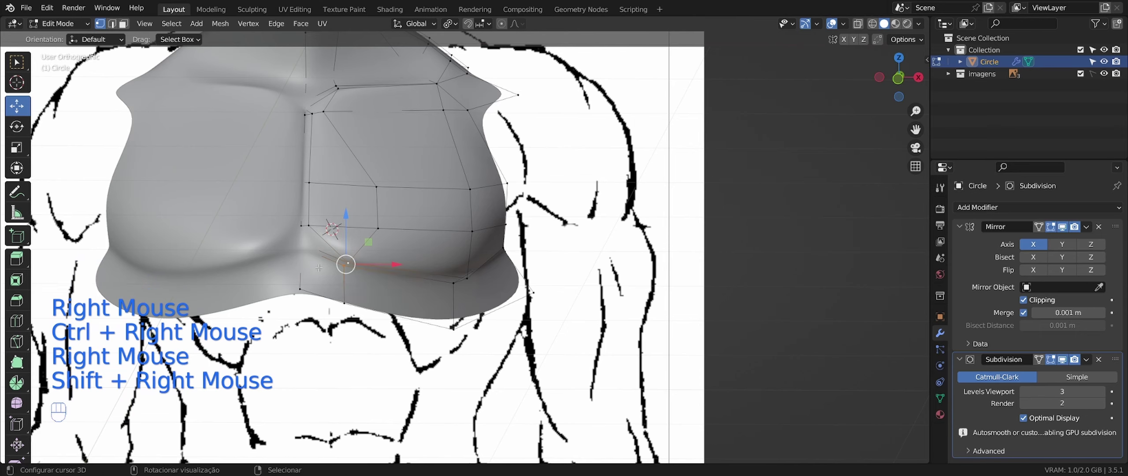
{"action": "key", "text": "m"}
{"action": "left_click", "coordinate": [357, 295]}
{"action": "middle_click_drag", "start_coordinate": [357, 294], "coordinate": [320, 258]}
{"action": "key", "text": "ctrl+z"}
{"action": "key", "text": "ctrl+z"}
Select the vertices beside the lower sternum and edge-slide them with a factor of -0.318
{"action": "key", "text": "shift+z"}
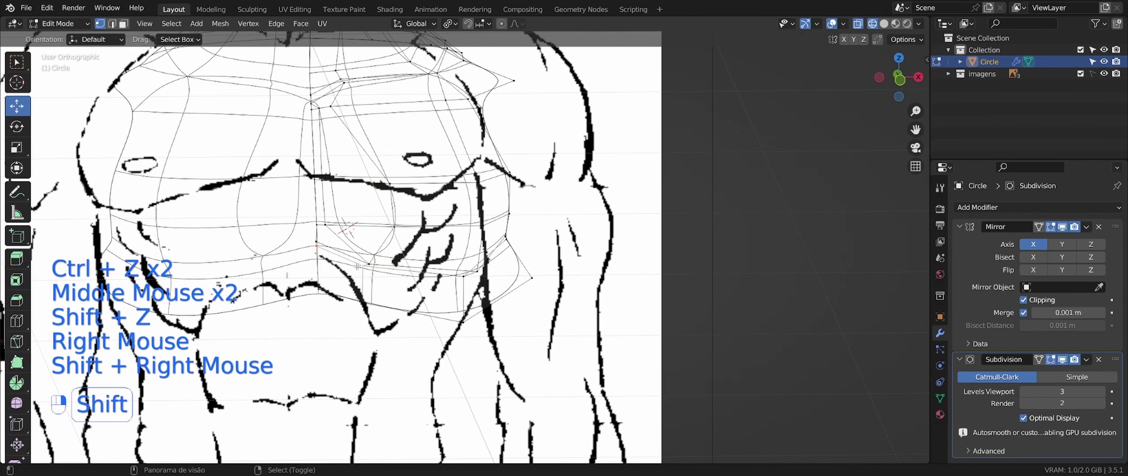
{"action": "key", "text": "shift+z"}
{"action": "key", "text": "g"}
{"action": "key", "text": "g"}
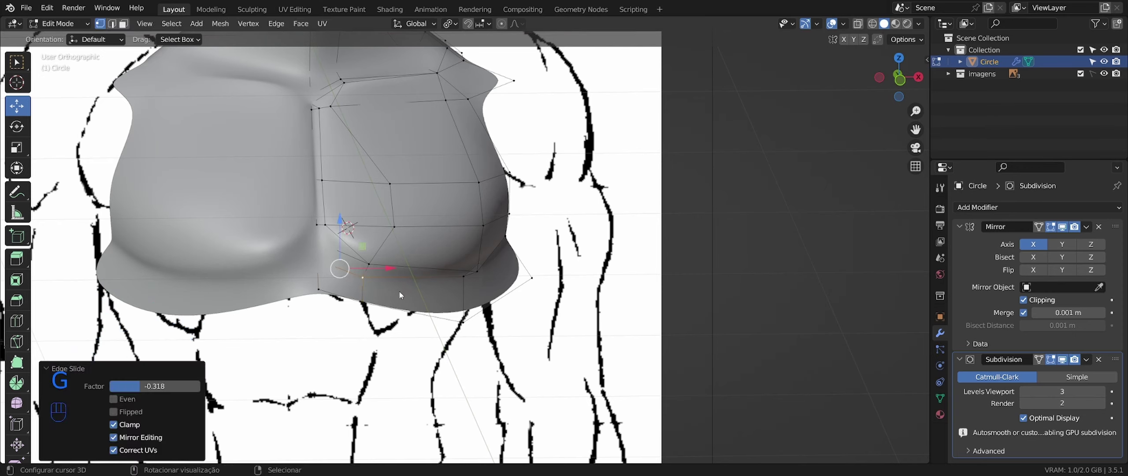
Examine the smoothed chest in Object Mode from several angles and against the front reference
{"action": "key", "text": "Tab"}
{"action": "scroll", "coordinate": [302, 332], "scroll_direction": "down", "scroll_amount": 1}
{"action": "middle_click_drag", "start_coordinate": [399, 294], "coordinate": [392, 368]}
{"action": "key", "text": "KP_5"}
{"action": "scroll", "coordinate": [309, 346], "scroll_direction": "down", "scroll_amount": 2}
{"action": "scroll", "coordinate": [391, 368], "scroll_direction": "down", "scroll_amount": 2}
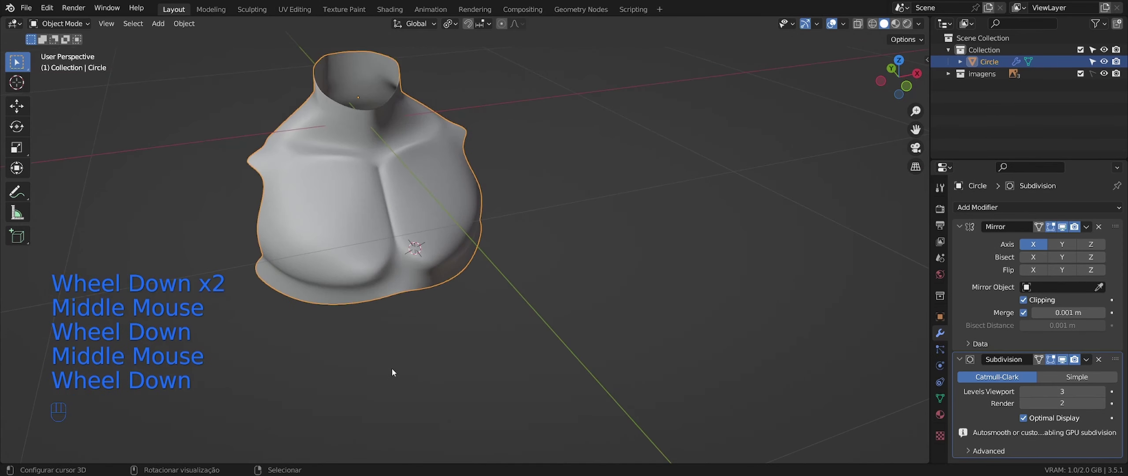
{"action": "key", "text": "KP_1"}
{"action": "key", "text": "KP_5"}
{"action": "key", "text": "shift+z"}
{"action": "key", "text": "shift+z"}
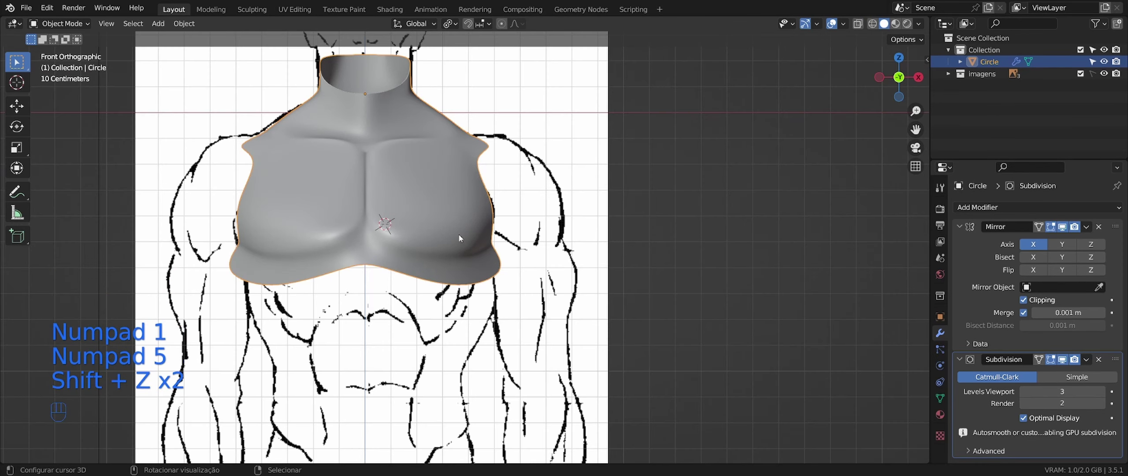
Select the vertices across the middle of the pectoral and move them up along Z and forward along Y to match the side reference
{"action": "key", "text": "Tab"}
{"action": "scroll", "coordinate": [458, 236], "scroll_direction": "up", "scroll_amount": 1}
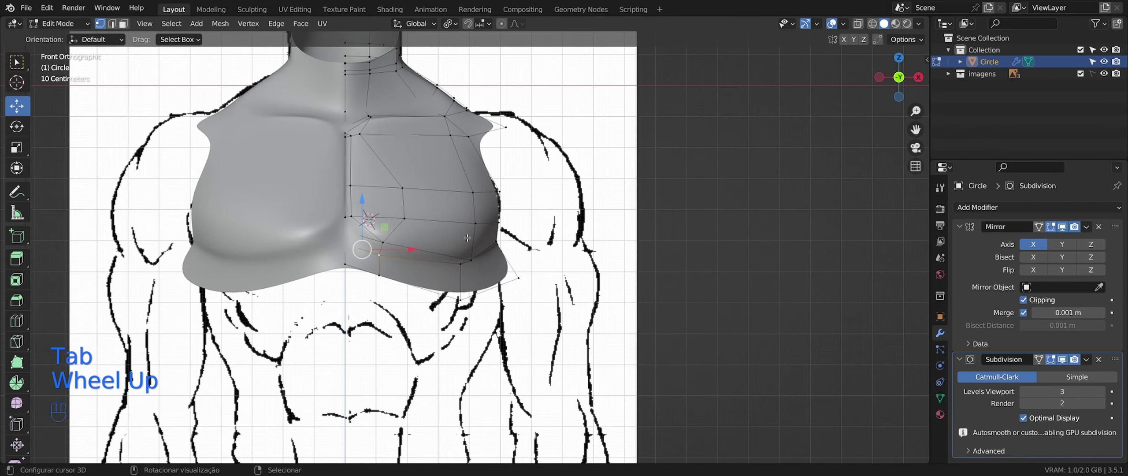
{"action": "middle_click_drag", "start_coordinate": [467, 238], "coordinate": [477, 205]}
{"action": "key", "text": "KP_3"}
{"action": "key", "text": "shift+z"}
{"action": "key", "text": "shift+z"}
{"action": "right_click", "coordinate": [381, 191], "text": "ctrl"}
{"action": "middle_click_drag", "start_coordinate": [382, 190], "coordinate": [408, 205]}
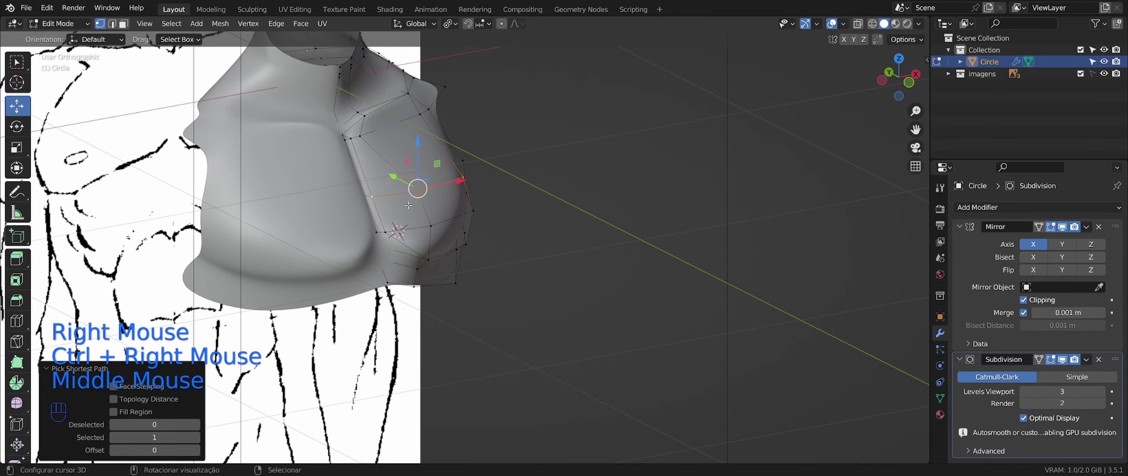
{"action": "left_click_drag", "start_coordinate": [467, 207], "coordinate": [476, 187], "text": "shift"}
{"action": "right_click", "coordinate": [475, 211], "text": "shift"}
{"action": "middle_click_drag", "start_coordinate": [475, 212], "coordinate": [417, 184]}
{"action": "key", "text": "KP_3"}
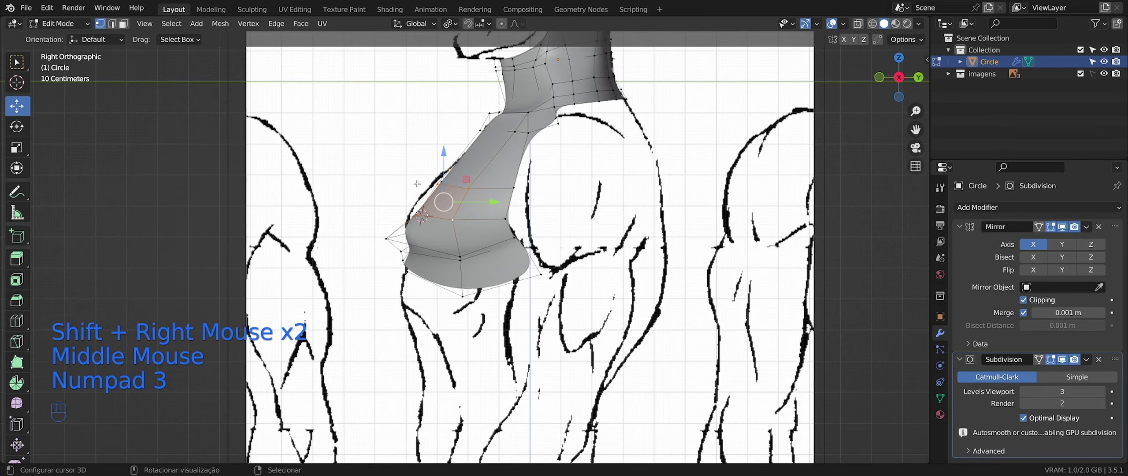
{"action": "left_click_drag", "start_coordinate": [442, 164], "coordinate": [440, 159]}
{"action": "left_click_drag", "start_coordinate": [476, 193], "coordinate": [463, 194]}
{"action": "middle_click_drag", "start_coordinate": [463, 194], "coordinate": [334, 249]}
{"action": "key", "text": "Tab"}
{"action": "key", "text": "Tab"}
Select a lower pectoral vertex and nudge it to round out the muscle
{"action": "right_click", "coordinate": [436, 249]}
{"action": "middle_click_drag", "start_coordinate": [383, 250], "coordinate": [357, 252]}
{"action": "left_click_drag", "start_coordinate": [370, 251], "coordinate": [363, 252]}
{"action": "middle_click_drag", "start_coordinate": [364, 252], "coordinate": [520, 277]}
{"action": "key", "text": "Tab"}
{"action": "key", "text": "Tab"}
{"action": "scroll", "coordinate": [520, 278], "scroll_direction": "up", "scroll_amount": 1}
Select the edge at the lower inner pectoral and dissolve it
{"action": "middle_click_drag", "start_coordinate": [520, 278], "coordinate": [468, 261]}
{"action": "key", "text": "shift+z"}
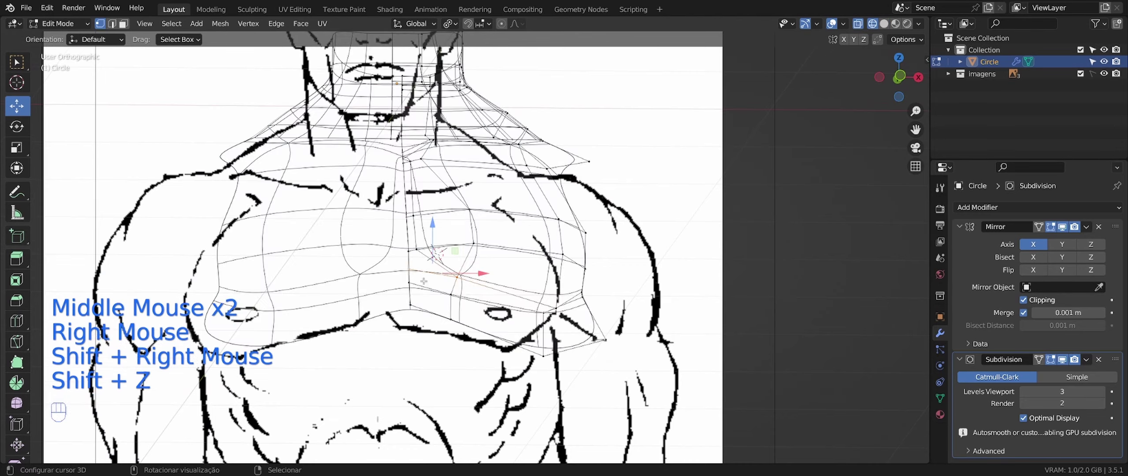
{"action": "middle_click_drag", "start_coordinate": [413, 278], "coordinate": [416, 281]}
{"action": "key", "text": "shift+z"}
{"action": "key", "text": "shift+z"}
{"action": "key", "text": "Delete"}
{"action": "left_click", "coordinate": [459, 302]}
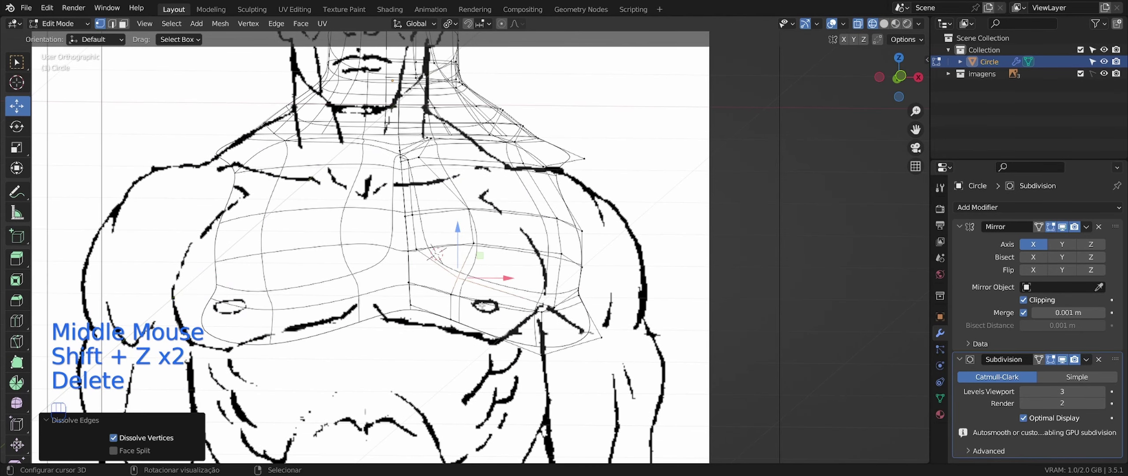
{"action": "key", "text": "shift+z"}
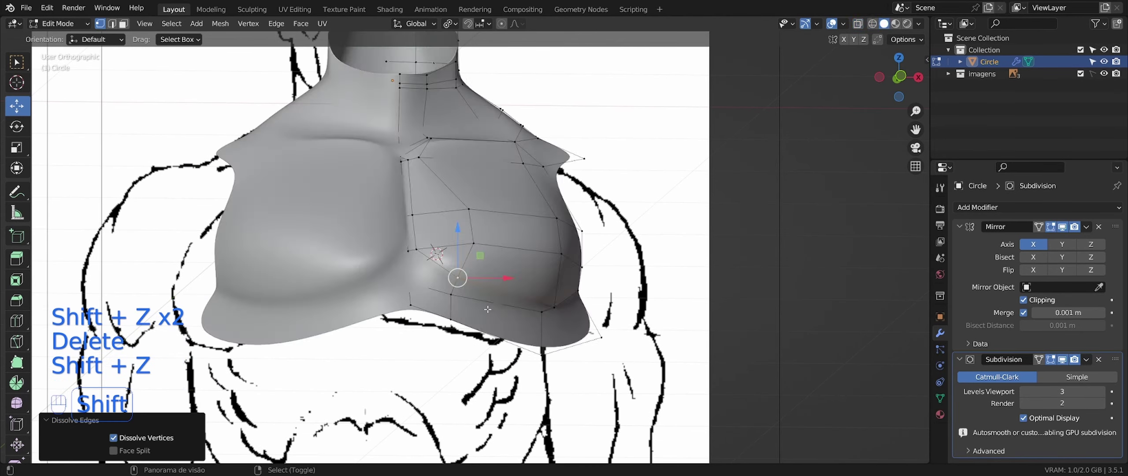
{"action": "key", "text": "shift+z"}
{"action": "key", "text": "shift+z"}
Move the remaining lower inner pectoral vertex forward along Y
{"action": "key", "text": "Tab"}
{"action": "mouse_move", "coordinate": [482, 304]}
{"action": "middle_mouse_down"}
{"action": "mouse_move", "coordinate": [439, 359]}
{"action": "mouse_move", "coordinate": [421, 346]}
{"action": "mouse_move", "coordinate": [430, 350]}
{"action": "middle_mouse_up"}
{"action": "key", "text": "Tab"}
{"action": "left_click_drag", "start_coordinate": [434, 349], "coordinate": [425, 351]}
{"action": "middle_click_drag", "start_coordinate": [425, 350], "coordinate": [420, 339]}
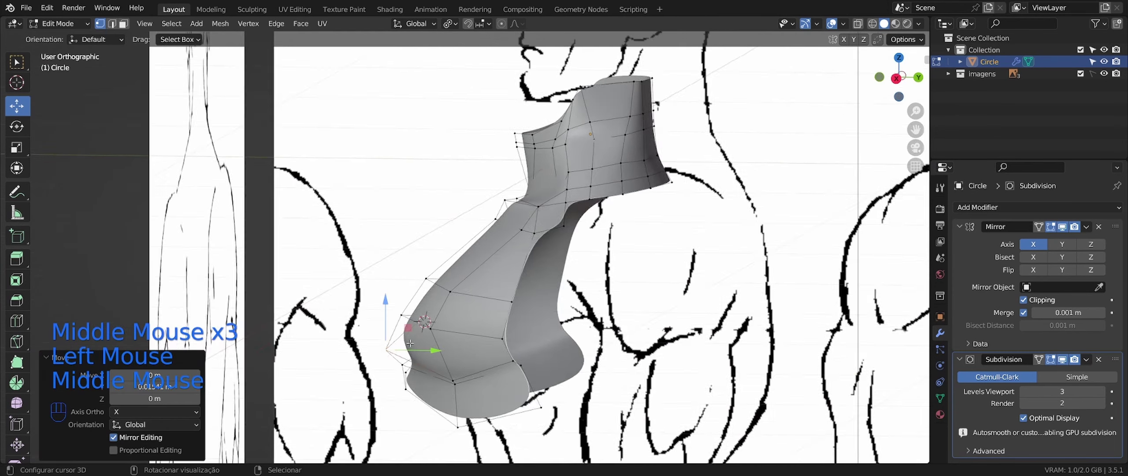
Select the rear side vertices of the pectoral in wireframe side view and move them along Y toward the reference outline
{"action": "key", "text": "KP_3"}
{"action": "scroll", "coordinate": [498, 332], "scroll_direction": "down", "scroll_amount": 1}
{"action": "key", "text": "shift+z"}
{"action": "key", "text": "shift+z"}
{"action": "key", "text": "shift+z"}
{"action": "right_click", "coordinate": [517, 302]}
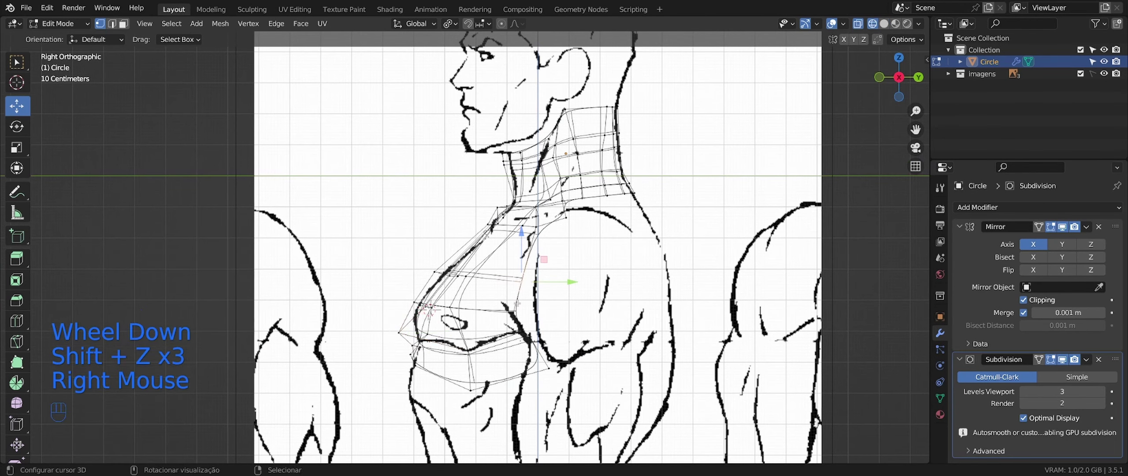
{"action": "left_click_drag", "start_coordinate": [535, 311], "coordinate": [535, 310]}
{"action": "key", "text": "shift+z"}
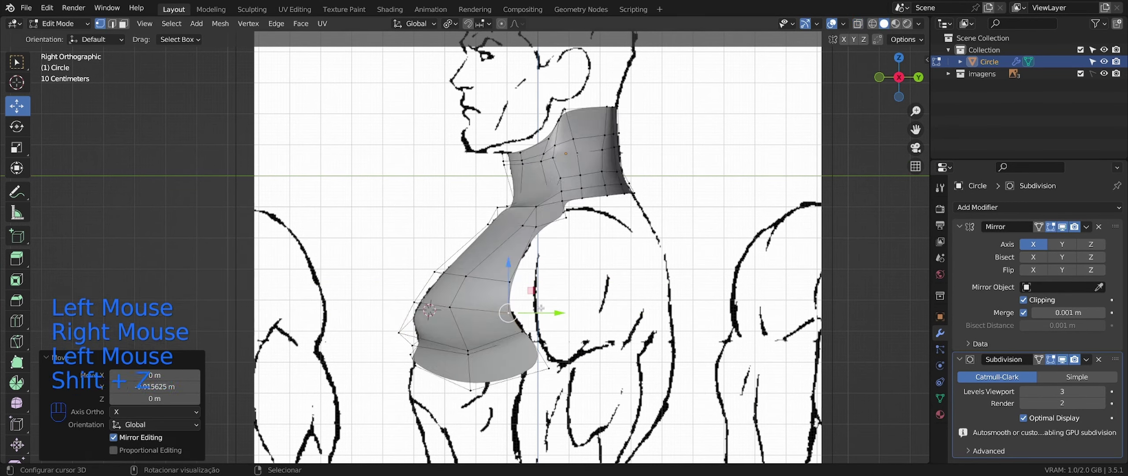
Examine the overall chest shape from the side and front with and without the edit cage
{"action": "scroll", "coordinate": [548, 252], "scroll_direction": "down", "scroll_amount": 3}
{"action": "scroll", "coordinate": [548, 251], "scroll_direction": "up", "scroll_amount": 2}
{"action": "scroll", "coordinate": [548, 251], "scroll_direction": "down", "scroll_amount": 2}
{"action": "scroll", "coordinate": [548, 252], "scroll_direction": "up", "scroll_amount": 2}
{"action": "middle_click_drag", "start_coordinate": [547, 252], "coordinate": [403, 267]}
{"action": "key", "text": "Tab"}
{"action": "key", "text": "Tab"}
Try moving the selected sternum vertices -0.028084 m along Y, then undo the move
{"action": "scroll", "coordinate": [402, 267], "scroll_direction": "up", "scroll_amount": 1}
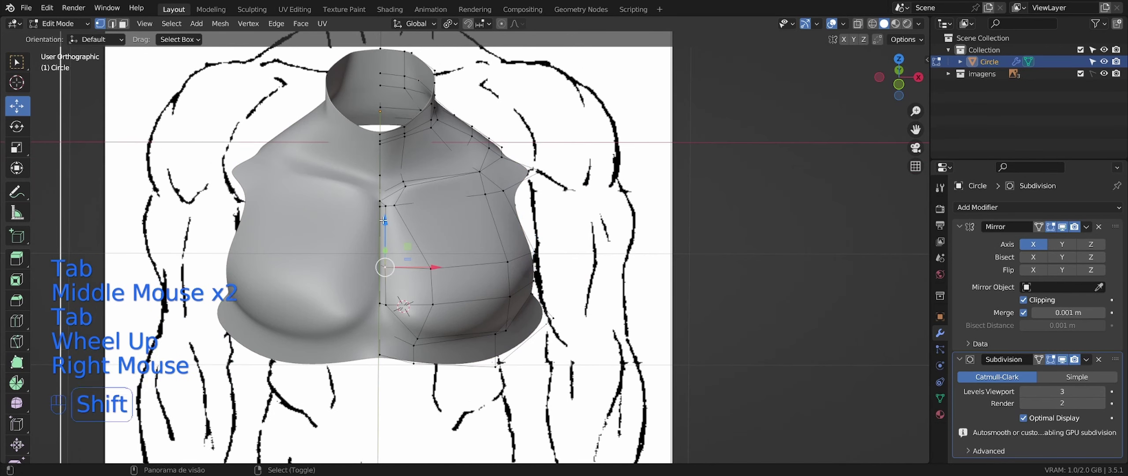
{"action": "right_click", "coordinate": [385, 208], "text": "shift"}
{"action": "middle_click_drag", "start_coordinate": [385, 208], "coordinate": [423, 216]}
{"action": "left_click_drag", "start_coordinate": [365, 214], "coordinate": [373, 216]}
{"action": "middle_click_drag", "start_coordinate": [372, 217], "coordinate": [351, 226]}
{"action": "scroll", "coordinate": [350, 226], "scroll_direction": "down", "scroll_amount": 1}
{"action": "scroll", "coordinate": [350, 225], "scroll_direction": "up", "scroll_amount": 1}
{"action": "middle_click_drag", "start_coordinate": [350, 226], "coordinate": [359, 247], "text": "shift"}
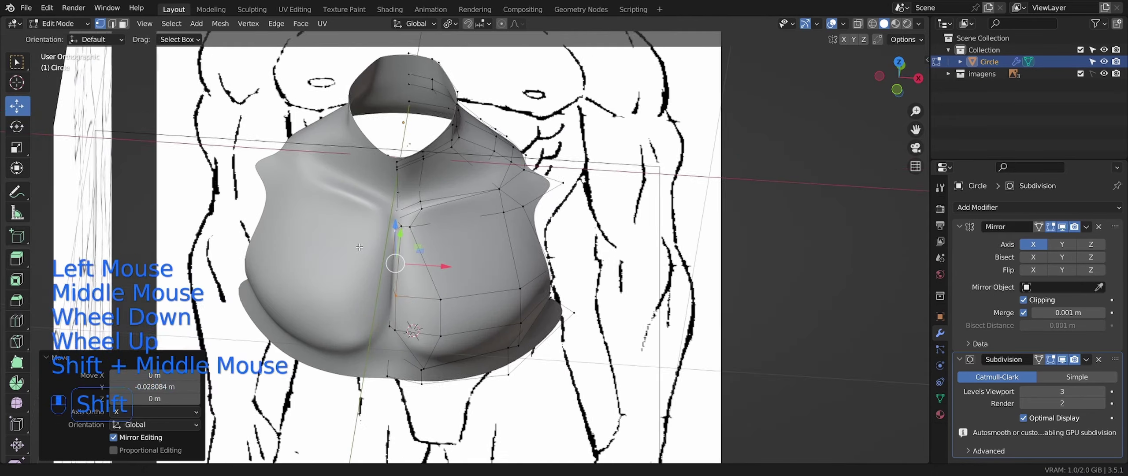
{"action": "scroll", "coordinate": [357, 269], "scroll_direction": "up", "scroll_amount": 2}
{"action": "key", "text": "ctrl+z"}
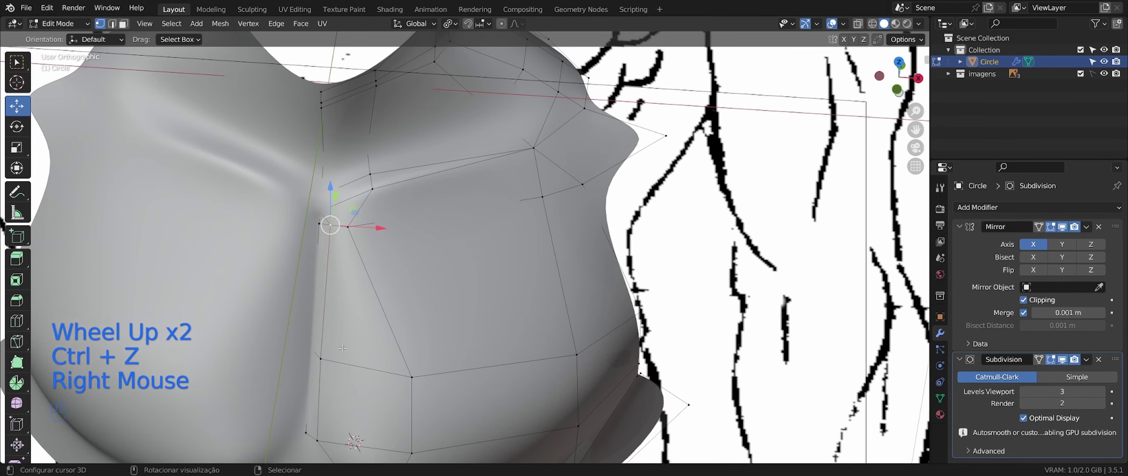
Add the adjoining sternum vertices to the selection and move them along Y and then slightly along X
{"action": "right_click", "coordinate": [324, 358], "text": "shift"}
{"action": "middle_click_drag", "start_coordinate": [324, 358], "coordinate": [372, 344]}
{"action": "left_click_drag", "start_coordinate": [293, 275], "coordinate": [298, 277]}
{"action": "middle_click_drag", "start_coordinate": [383, 295], "coordinate": [360, 297]}
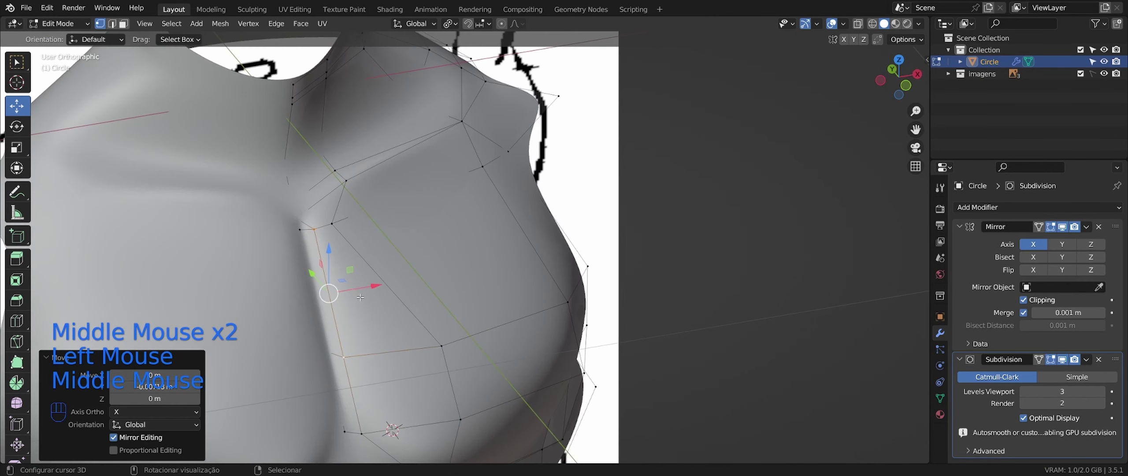
{"action": "left_click_drag", "start_coordinate": [360, 297], "coordinate": [365, 296]}
{"action": "middle_click_drag", "start_coordinate": [365, 296], "coordinate": [310, 301]}
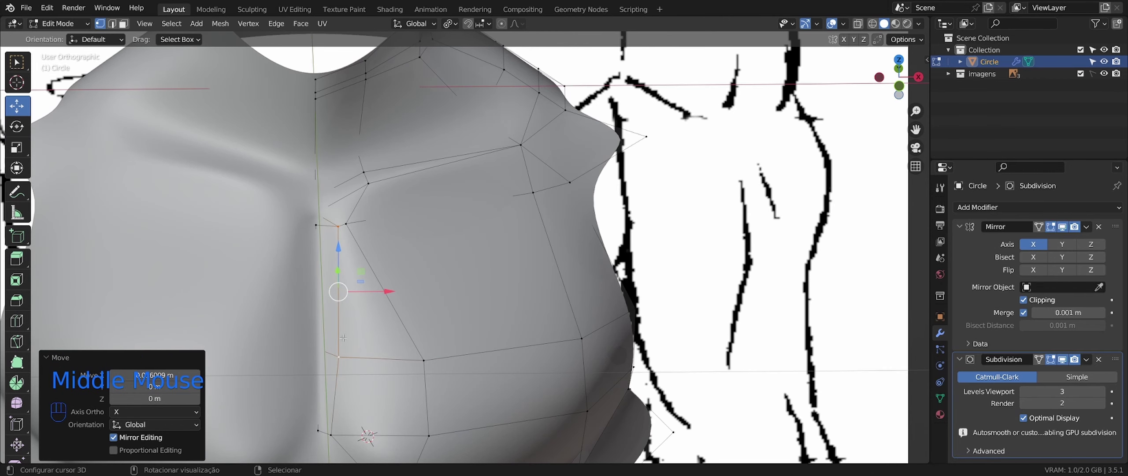
Move the upper and lower sternum vertices individually outward along X
{"action": "left_click_drag", "start_coordinate": [384, 227], "coordinate": [412, 227]}
{"action": "key", "text": "shift+z"}
{"action": "key", "text": "shift+z"}
{"action": "mouse_move", "coordinate": [411, 227]}
{"action": "middle_mouse_down"}
{"action": "mouse_move", "coordinate": [354, 230]}
{"action": "mouse_move", "coordinate": [407, 229]}
{"action": "middle_mouse_up"}
{"action": "scroll", "coordinate": [374, 281], "scroll_direction": "down", "scroll_amount": 1}
{"action": "right_click", "coordinate": [336, 326]}
{"action": "middle_click_drag", "start_coordinate": [336, 327], "coordinate": [354, 310]}
{"action": "right_click", "coordinate": [342, 308]}
{"action": "left_click_drag", "start_coordinate": [389, 307], "coordinate": [410, 313]}
Examine the chest's overall shape from the front and at an angle, with and without the edit cage
{"action": "key", "text": "KP_1"}
{"action": "scroll", "coordinate": [381, 330], "scroll_direction": "down", "scroll_amount": 2}
{"action": "right_click", "coordinate": [395, 313]}
{"action": "middle_click_drag", "start_coordinate": [398, 311], "coordinate": [319, 348]}
{"action": "key", "text": "Tab"}
{"action": "middle_click_drag", "start_coordinate": [318, 347], "coordinate": [307, 429]}
{"action": "key", "text": "KP_1"}
{"action": "key", "text": "KP_5"}
{"action": "scroll", "coordinate": [304, 349], "scroll_direction": "down", "scroll_amount": 2}
{"action": "scroll", "coordinate": [413, 421], "scroll_direction": "up", "scroll_amount": 1}
Select the shortest vertex path along the inner pectoral, shift it slightly, and check the chest from the front
{"action": "key", "text": "Tab"}
{"action": "middle_click_drag", "start_coordinate": [412, 422], "coordinate": [388, 300]}
{"action": "scroll", "coordinate": [387, 299], "scroll_direction": "up", "scroll_amount": 1}
{"action": "middle_click_drag", "start_coordinate": [397, 287], "coordinate": [400, 249]}
{"action": "middle_click_drag", "start_coordinate": [436, 247], "coordinate": [359, 275]}
{"action": "right_click", "coordinate": [414, 191]}
{"action": "right_click", "coordinate": [359, 282], "text": "ctrl"}
{"action": "left_click_drag", "start_coordinate": [425, 245], "coordinate": [425, 245]}
{"action": "middle_click_drag", "start_coordinate": [425, 245], "coordinate": [483, 284]}
{"action": "key", "text": "Tab"}
{"action": "scroll", "coordinate": [467, 268], "scroll_direction": "down", "scroll_amount": 1}
{"action": "scroll", "coordinate": [489, 291], "scroll_direction": "down", "scroll_amount": 1}
{"action": "key", "text": "KP_1"}
{"action": "key", "text": "KP_5"}
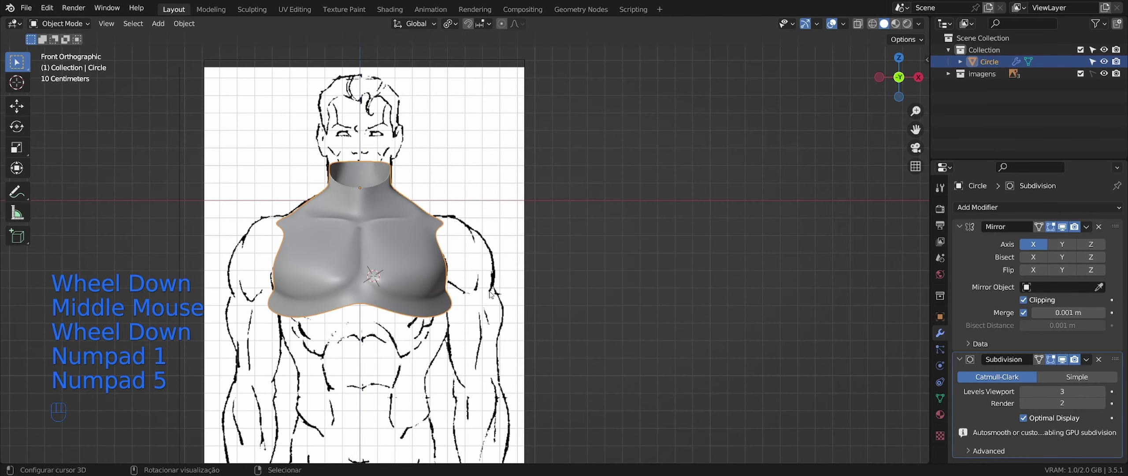
Select the chest's entire lower border path and extrude it about 0.13 m downward in the side view
{"action": "key", "text": "Tab"}
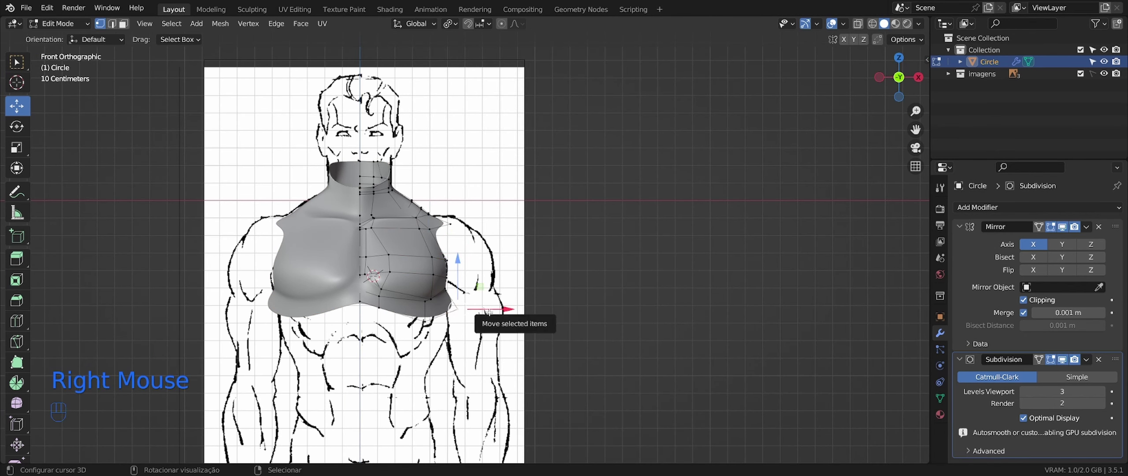
{"action": "left_click", "coordinate": [489, 311]}
{"action": "right_click", "coordinate": [388, 333], "text": "ctrl"}
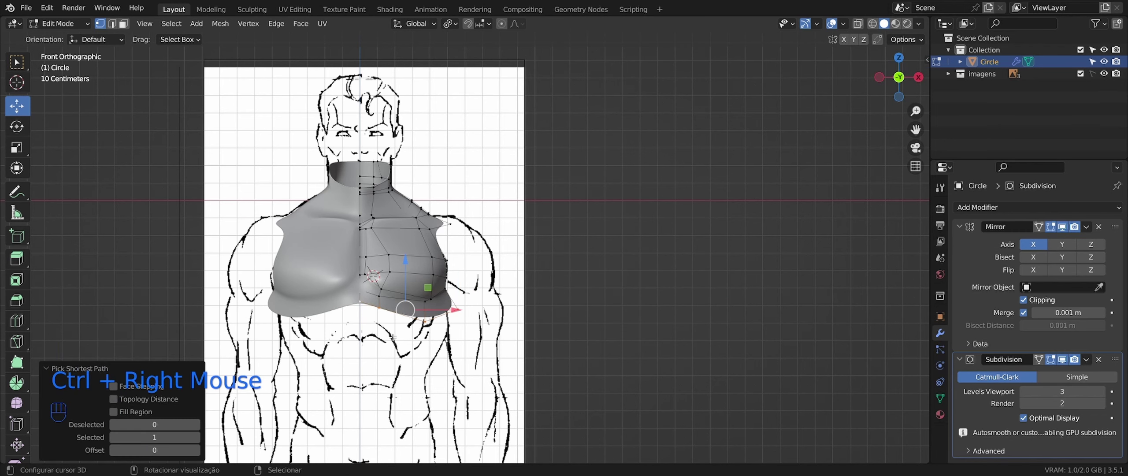
{"action": "key", "text": "KP_3"}
{"action": "middle_click_drag", "start_coordinate": [391, 348], "coordinate": [401, 314], "text": "shift"}
{"action": "scroll", "coordinate": [396, 334], "scroll_direction": "up", "scroll_amount": 1}
{"action": "scroll", "coordinate": [396, 335], "scroll_direction": "up", "scroll_amount": 1, "text": "shift"}
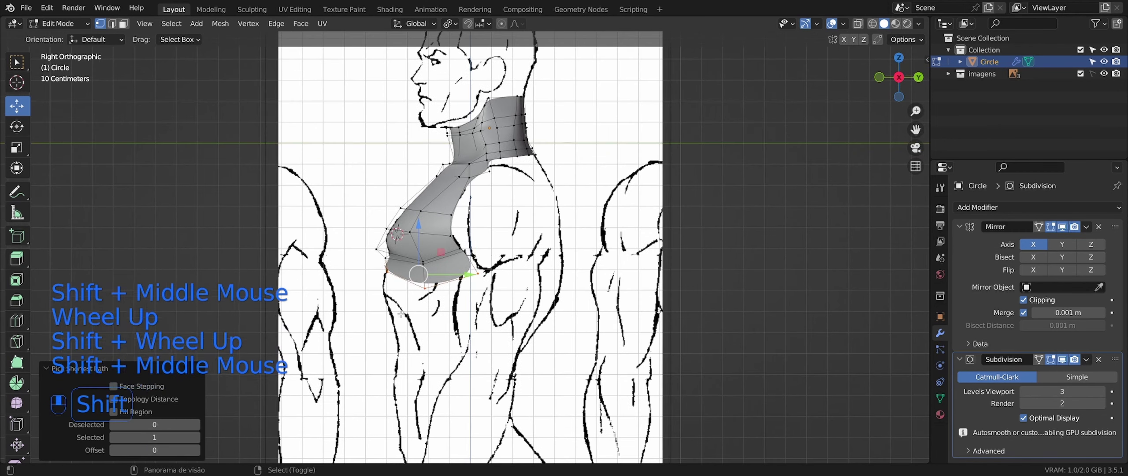
{"action": "key", "text": "e"}
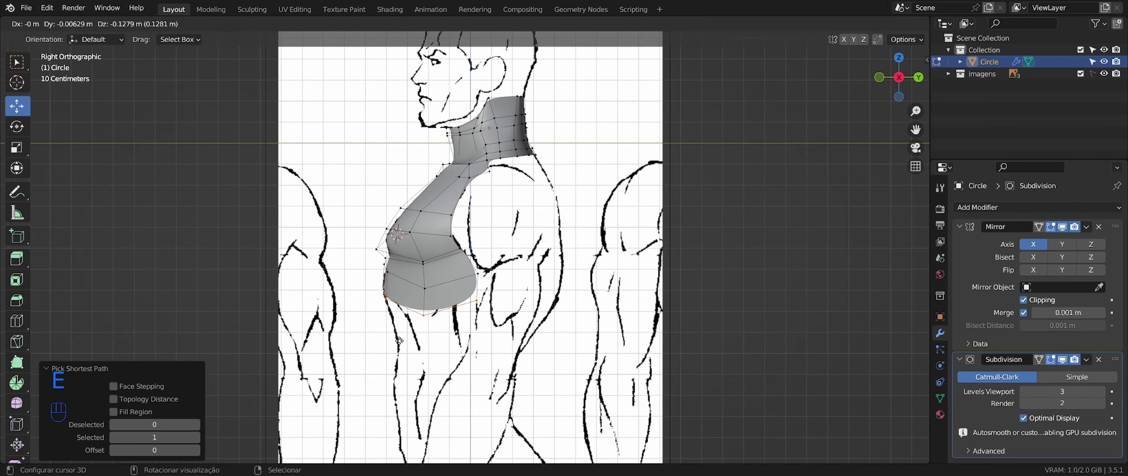
{"action": "right_click", "coordinate": [399, 340]}
In front wireframe view, reposition the extruded border's inner, corner and upper side vertices toward the reference torso outline
{"action": "key", "text": "KP_1"}
{"action": "key", "text": "shift+z"}
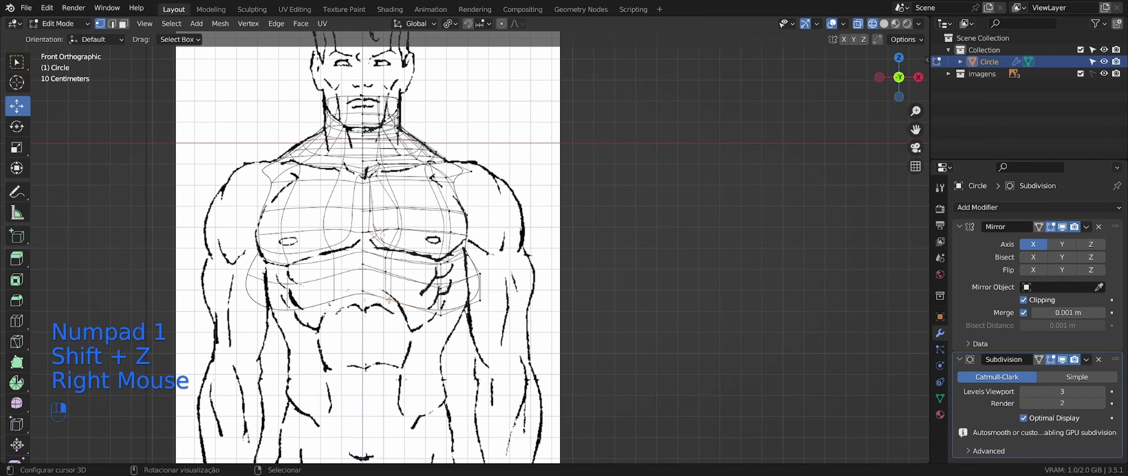
{"action": "left_click_drag", "start_coordinate": [388, 300], "coordinate": [390, 277]}
{"action": "right_click", "coordinate": [442, 315]}
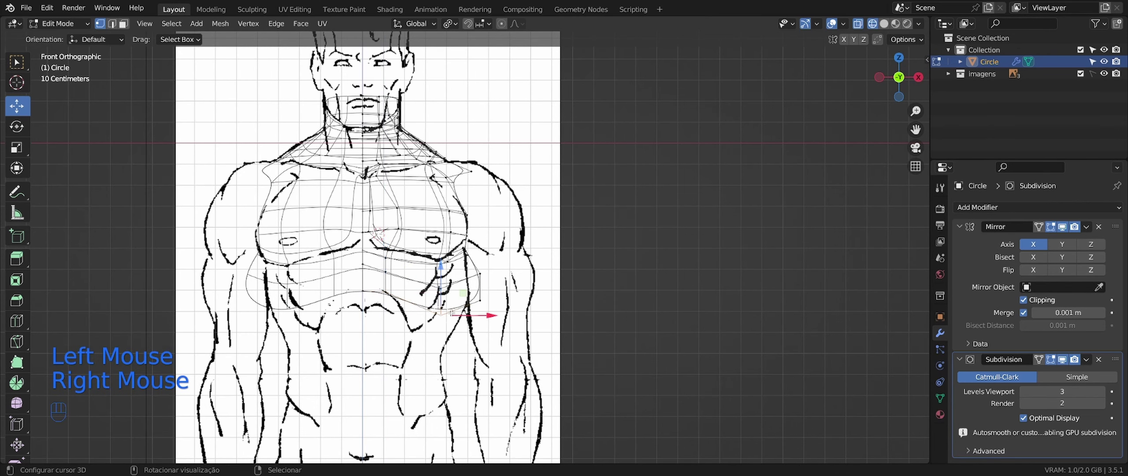
{"action": "left_click", "coordinate": [494, 310]}
{"action": "key", "text": "g"}
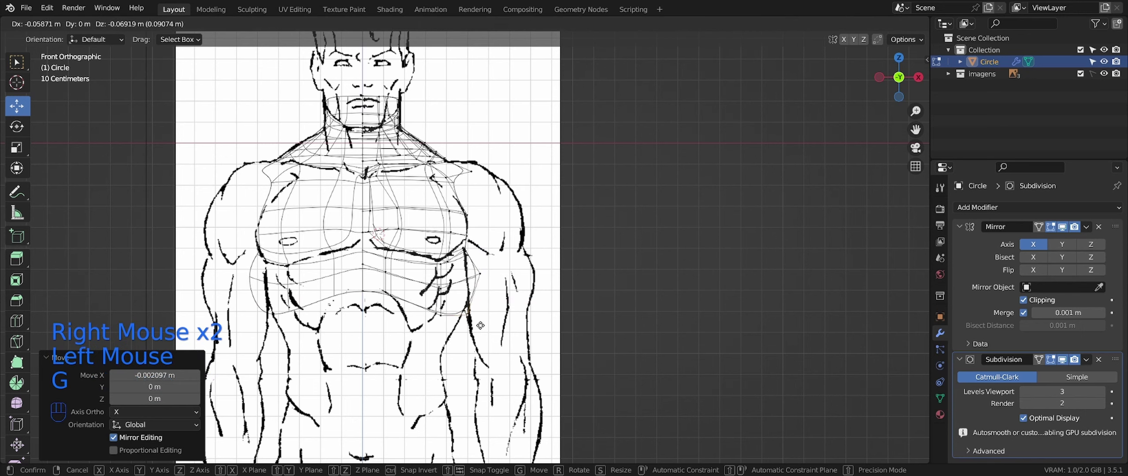
{"action": "left_click", "coordinate": [470, 336]}
{"action": "right_click", "coordinate": [481, 274]}
{"action": "key", "text": "g"}
{"action": "left_click", "coordinate": [483, 276]}
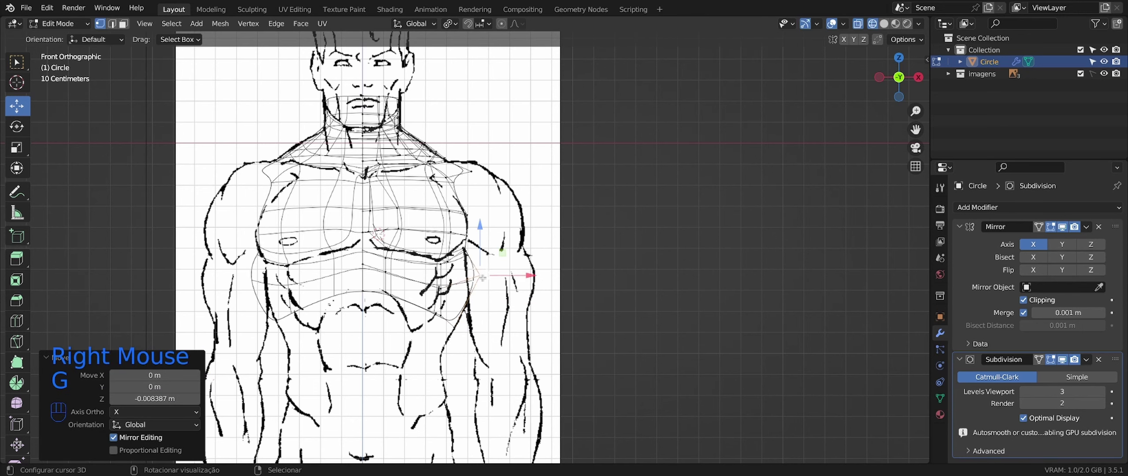
Adjust the lower border's centre vertex along Z and reposition its outer bottom vertices in the front view
{"action": "key", "text": "shift+z"}
{"action": "key", "text": "shift+z"}
{"action": "right_click", "coordinate": [368, 292]}
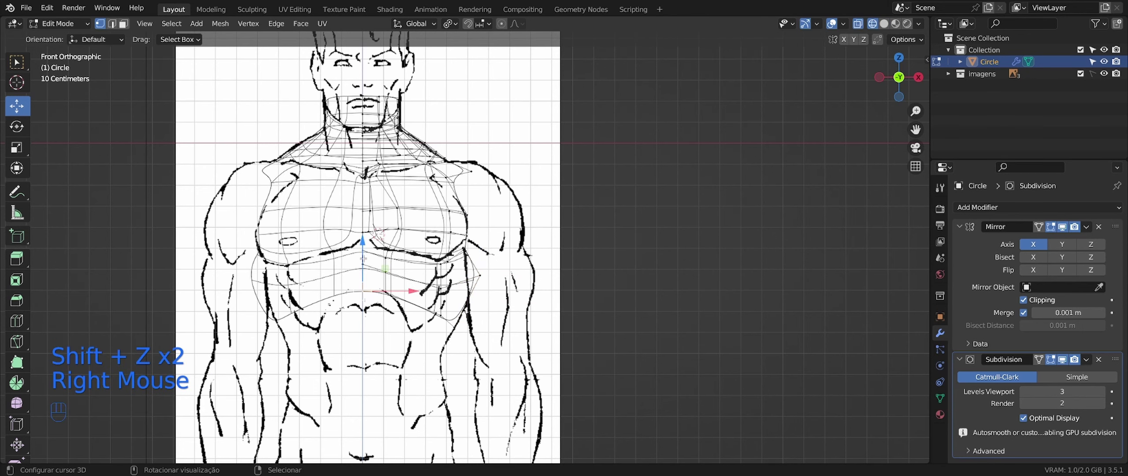
{"action": "left_click_drag", "start_coordinate": [363, 259], "coordinate": [363, 258]}
{"action": "right_click", "coordinate": [455, 327]}
{"action": "key", "text": "shift+z"}
{"action": "right_click", "coordinate": [442, 317]}
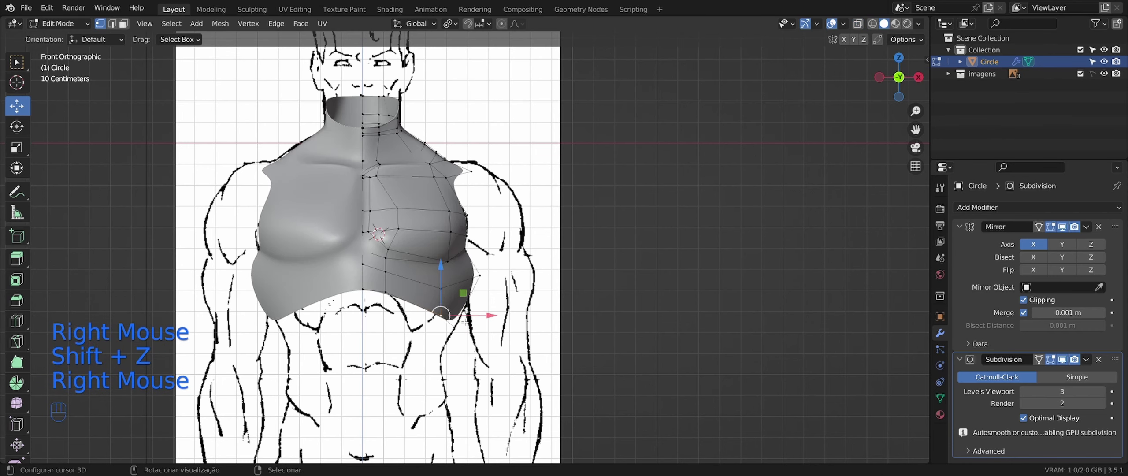
{"action": "key", "text": "g"}
{"action": "left_click", "coordinate": [463, 324]}
{"action": "right_click", "coordinate": [458, 326]}
Check the torso from the side, select the vertex path on the lower flank and shift it slightly horizontally
{"action": "key", "text": "KP_3"}
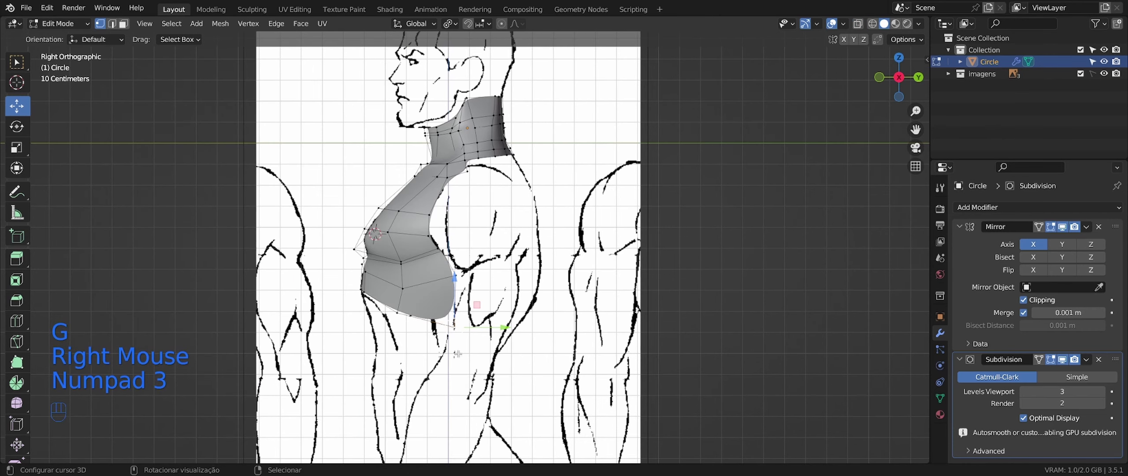
{"action": "key", "text": "shift+z"}
{"action": "key", "text": "shift+z"}
{"action": "key", "text": "Tab"}
{"action": "scroll", "coordinate": [457, 354], "scroll_direction": "down", "scroll_amount": 2}
{"action": "middle_click_drag", "start_coordinate": [457, 354], "coordinate": [543, 301]}
{"action": "key", "text": "KP_5"}
{"action": "key", "text": "Tab"}
{"action": "right_click", "coordinate": [494, 281]}
{"action": "scroll", "coordinate": [511, 304], "scroll_direction": "up", "scroll_amount": 2}
{"action": "right_click", "coordinate": [507, 280], "text": "ctrl"}
{"action": "right_click", "coordinate": [508, 281], "text": "ctrl"}
{"action": "left_click_drag", "start_coordinate": [549, 298], "coordinate": [559, 299]}
{"action": "middle_click_drag", "start_coordinate": [558, 298], "coordinate": [461, 273]}
Select the inner pectoral vertex beside the sternum and adjust its depth
{"action": "scroll", "coordinate": [577, 321], "scroll_direction": "down", "scroll_amount": 1}
{"action": "scroll", "coordinate": [404, 317], "scroll_direction": "up", "scroll_amount": 1}
{"action": "right_click", "coordinate": [404, 317]}
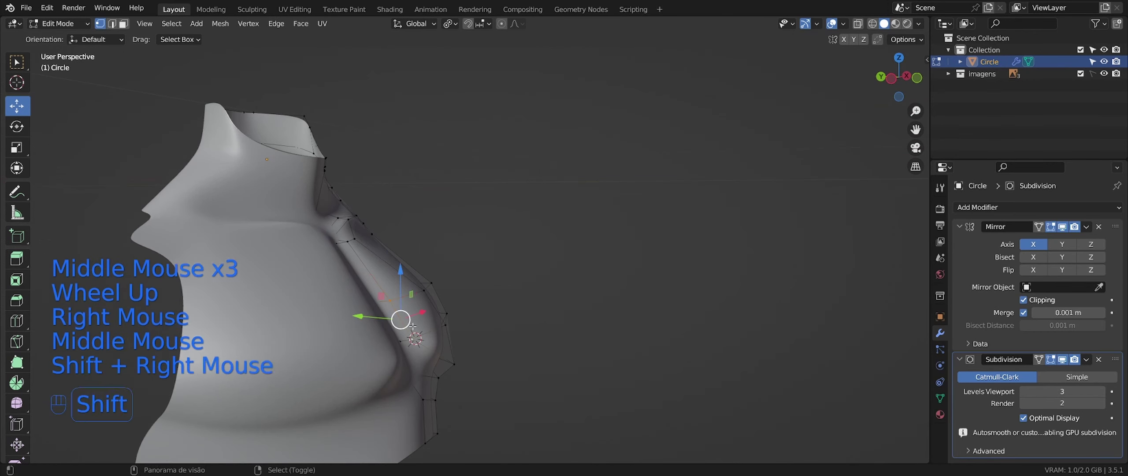
{"action": "middle_click_drag", "start_coordinate": [413, 326], "coordinate": [385, 315]}
{"action": "left_click_drag", "start_coordinate": [385, 316], "coordinate": [386, 318]}
{"action": "middle_click_drag", "start_coordinate": [386, 318], "coordinate": [461, 380]}
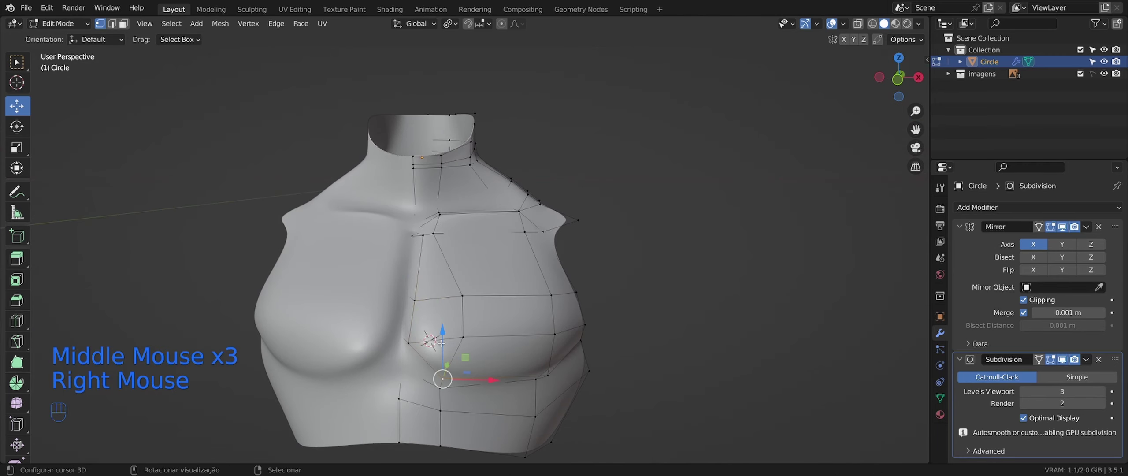
Move the inner and outer vertices beneath the pectoral along Z, raising the outer one about 0.013 m
{"action": "left_click_drag", "start_coordinate": [439, 337], "coordinate": [439, 337]}
{"action": "middle_click_drag", "start_coordinate": [439, 338], "coordinate": [529, 387]}
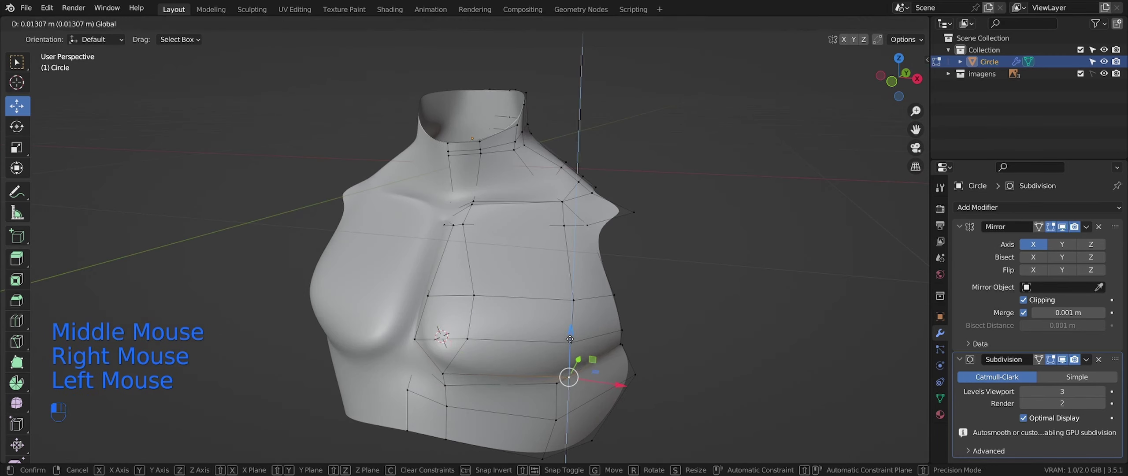
{"action": "left_click_drag", "start_coordinate": [570, 338], "coordinate": [569, 339]}
Compare the chest and upper torso with the front and side references, with and without the edit cage
{"action": "key", "text": "Tab"}
{"action": "scroll", "coordinate": [573, 348], "scroll_direction": "down", "scroll_amount": 1}
{"action": "mouse_move", "coordinate": [573, 348]}
{"action": "middle_mouse_down"}
{"action": "mouse_move", "coordinate": [596, 379]}
{"action": "mouse_move", "coordinate": [530, 360]}
{"action": "middle_mouse_up"}
{"action": "scroll", "coordinate": [584, 370], "scroll_direction": "down", "scroll_amount": 2}
{"action": "key", "text": "KP_1"}
{"action": "key", "text": "KP_5"}
{"action": "key", "text": "Tab"}
{"action": "key", "text": "shift+z"}
{"action": "key", "text": "shift+z"}
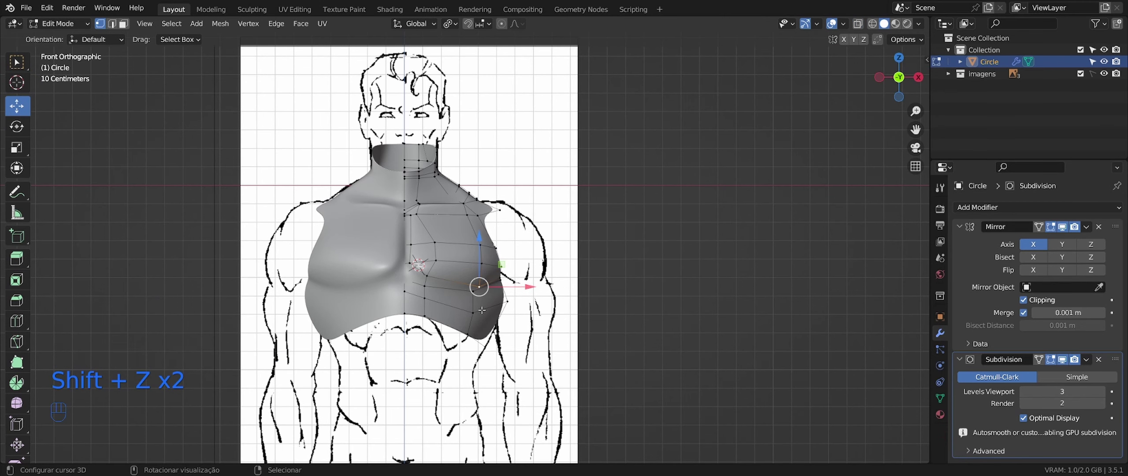
{"action": "key", "text": "KP_1"}
{"action": "key", "text": "KP_3"}
{"action": "key", "text": "KP_5"}
{"action": "key", "text": "KP_5"}
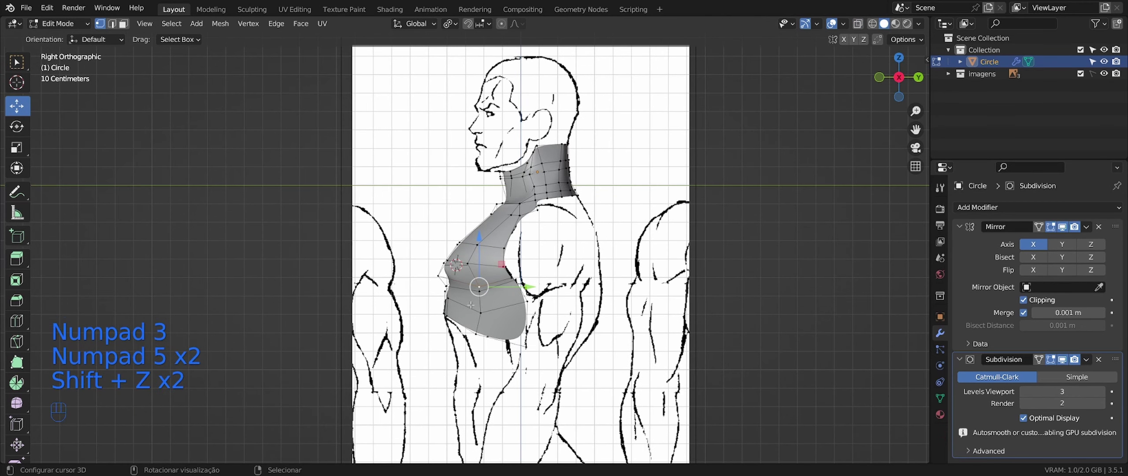
Dissolve the redundant edge loop beneath the pectoral and try sliding the remaining under-chest edges
{"action": "scroll", "coordinate": [443, 305], "scroll_direction": "up", "scroll_amount": 2}
{"action": "middle_click_drag", "start_coordinate": [443, 305], "coordinate": [482, 332]}
{"action": "right_click", "coordinate": [397, 307]}
{"action": "middle_click_drag", "start_coordinate": [399, 309], "coordinate": [446, 324]}
{"action": "right_click", "coordinate": [471, 310], "text": "shift"}
{"action": "mouse_move", "coordinate": [446, 323]}
{"action": "middle_mouse_down"}
{"action": "mouse_move", "coordinate": [489, 306]}
{"action": "mouse_move", "coordinate": [430, 321]}
{"action": "mouse_move", "coordinate": [454, 329]}
{"action": "middle_mouse_up"}
{"action": "key", "text": "shift+z"}
{"action": "key", "text": "shift+z"}
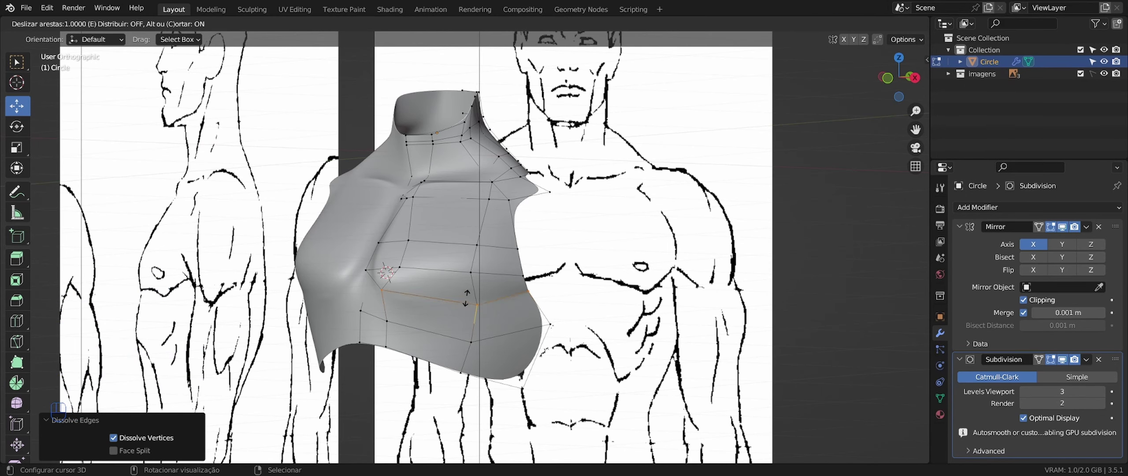
Select the edge path beneath the pectoral and rip it to separate the chest from the torso below
{"action": "middle_click_drag", "start_coordinate": [468, 303], "coordinate": [369, 321]}
{"action": "key", "text": "KP_3"}
{"action": "key", "text": "KP_5"}
{"action": "key", "text": "KP_5"}
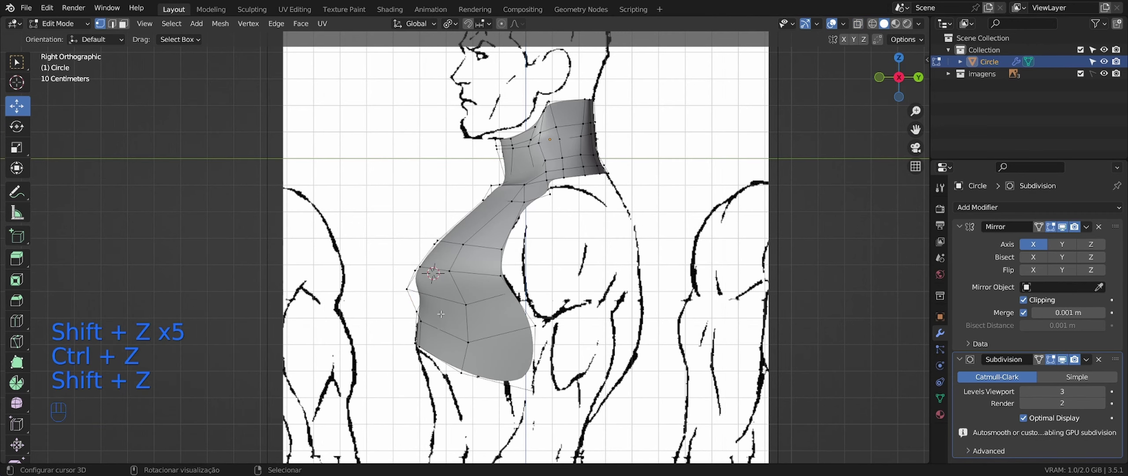
{"action": "right_click", "coordinate": [506, 293]}
{"action": "middle_click_drag", "start_coordinate": [506, 294], "coordinate": [564, 292]}
{"action": "right_click", "coordinate": [362, 279], "text": "ctrl"}
{"action": "key", "text": "shift+z"}
{"action": "mouse_move", "coordinate": [397, 300]}
{"action": "middle_mouse_down"}
{"action": "mouse_move", "coordinate": [477, 315]}
{"action": "mouse_move", "coordinate": [436, 273]}
{"action": "middle_mouse_up"}
{"action": "key", "text": "shift+z"}
{"action": "key", "text": "v"}
{"action": "key", "text": "shift+z"}
{"action": "key", "text": "shift+z"}
{"action": "key", "text": "shift+z"}
{"action": "key", "text": "shift+z"}
{"action": "middle_click_drag", "start_coordinate": [436, 274], "coordinate": [415, 242]}
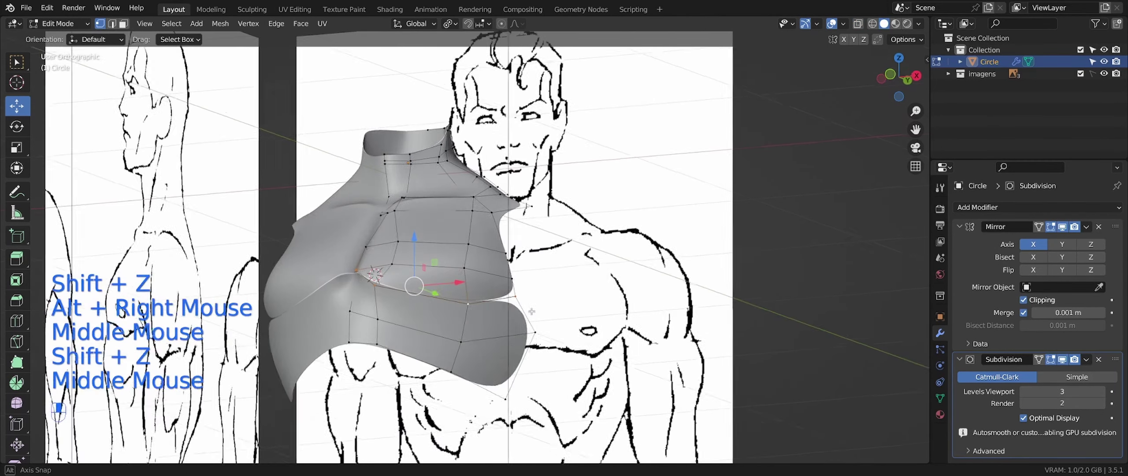
Try moving the ripped edge beneath the pectoral, then undo the move
{"action": "left_click_drag", "start_coordinate": [419, 255], "coordinate": [420, 258]}
{"action": "middle_click_drag", "start_coordinate": [419, 258], "coordinate": [445, 333]}
{"action": "left_click", "coordinate": [462, 304]}
{"action": "key", "text": "ctrl+z"}
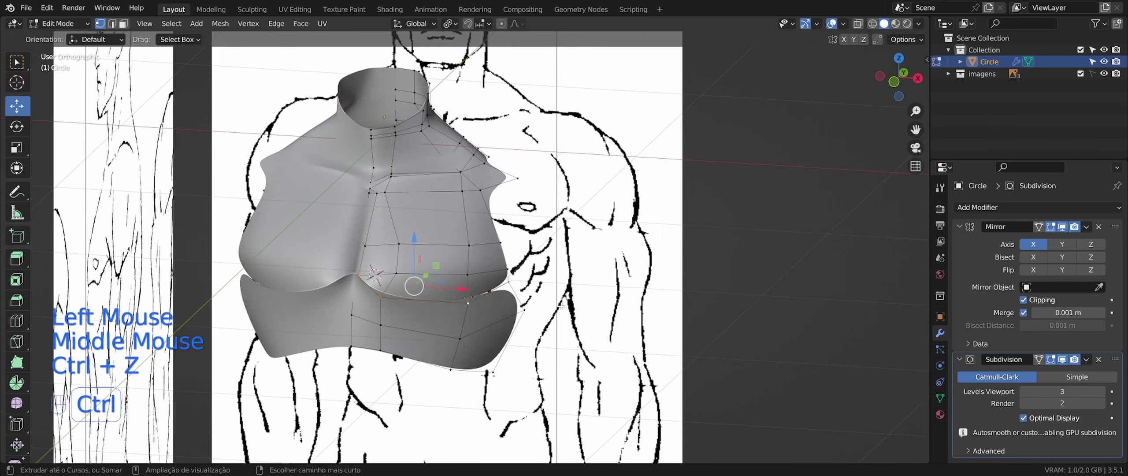
{"action": "key", "text": "shift+z"}
{"action": "key", "text": "shift+z"}
{"action": "middle_click_drag", "start_coordinate": [413, 302], "coordinate": [449, 241]}
{"action": "left_click_drag", "start_coordinate": [449, 241], "coordinate": [449, 241]}
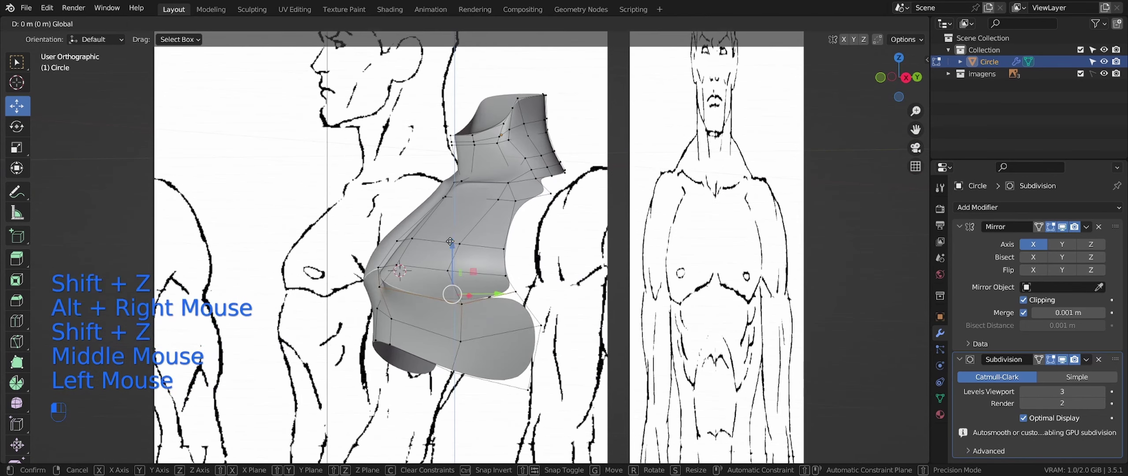
Turn off the Subdivision modifier's viewport display and test-move the ripped under-pectoral edges
{"action": "left_click", "coordinate": [1061, 358]}
{"action": "middle_click_drag", "start_coordinate": [652, 343], "coordinate": [718, 359]}
{"action": "scroll", "coordinate": [714, 361], "scroll_direction": "up", "scroll_amount": 1}
{"action": "middle_click_drag", "start_coordinate": [713, 361], "coordinate": [659, 389]}
{"action": "scroll", "coordinate": [687, 376], "scroll_direction": "up", "scroll_amount": 1}
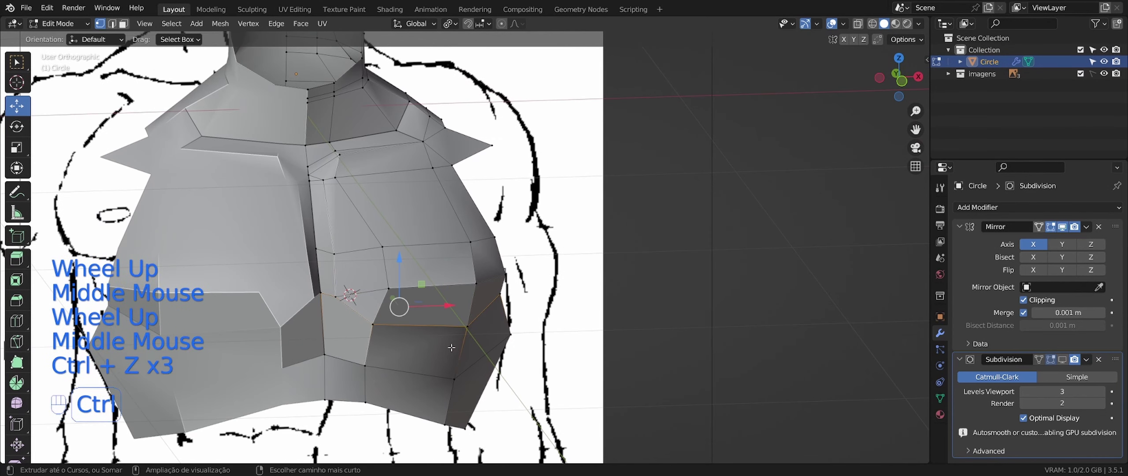
{"action": "left_click", "coordinate": [406, 294]}
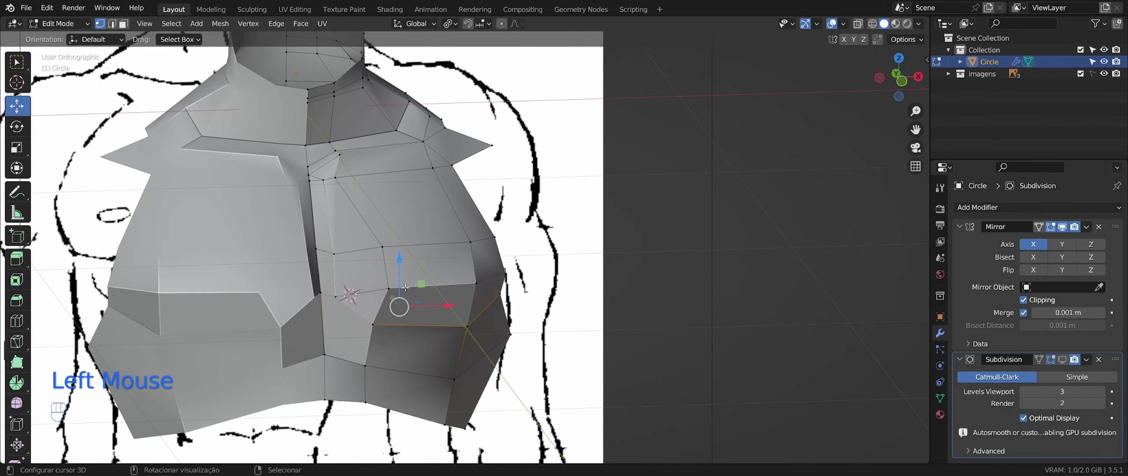
{"action": "middle_click_drag", "start_coordinate": [406, 294], "coordinate": [431, 306]}
{"action": "left_click_drag", "start_coordinate": [432, 306], "coordinate": [432, 306]}
{"action": "left_click", "coordinate": [440, 308]}
Bridge the two selected open edge loops beneath the pectoral and return to Object Mode
{"action": "middle_click_drag", "start_coordinate": [439, 307], "coordinate": [331, 296]}
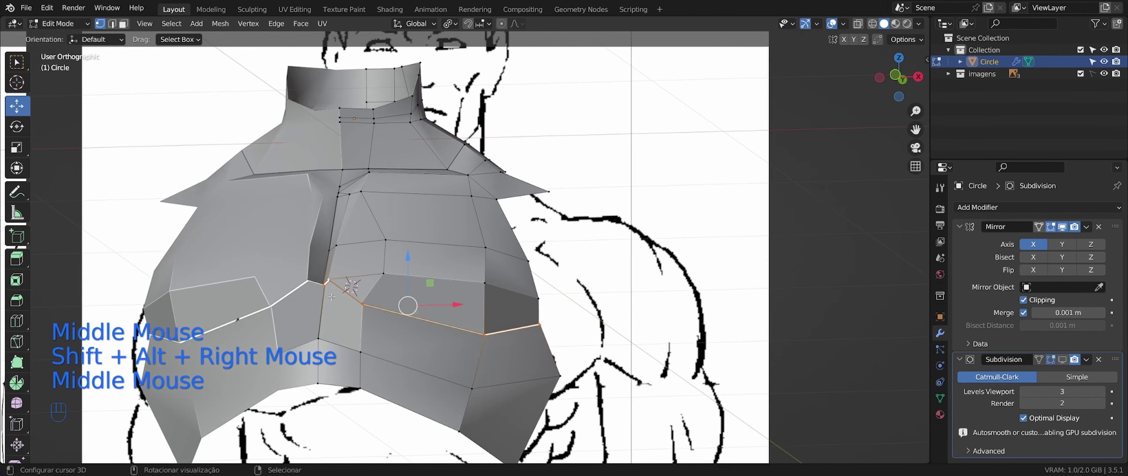
{"action": "left_click", "coordinate": [282, 27]}
{"action": "left_click", "coordinate": [294, 59]}
{"action": "middle_click_drag", "start_coordinate": [428, 214], "coordinate": [440, 212]}
{"action": "key", "text": "Tab"}
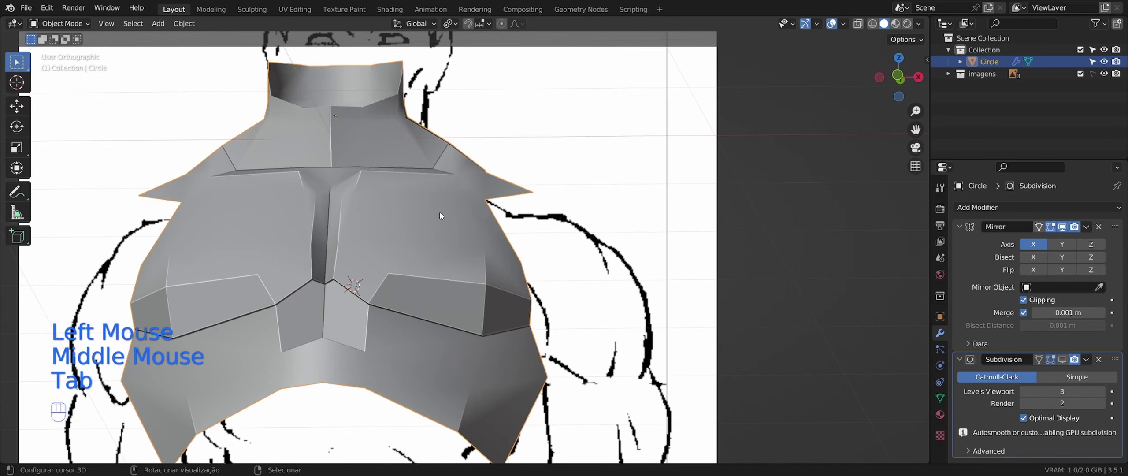
Turn the Subdivision modifier's viewport display back on and return the torso mesh to Edit Mode
{"action": "left_click", "coordinate": [1062, 358]}
{"action": "mouse_move", "coordinate": [577, 344]}
{"action": "middle_mouse_down"}
{"action": "mouse_move", "coordinate": [584, 372]}
{"action": "mouse_move", "coordinate": [577, 335]}
{"action": "middle_mouse_up"}
{"action": "key", "text": "Tab"}
Try merging the inner under-pectoral vertices at the last selected one beside the sternum, then undo the merge
{"action": "scroll", "coordinate": [584, 373], "scroll_direction": "up", "scroll_amount": 2}
{"action": "middle_click_drag", "start_coordinate": [237, 369], "coordinate": [328, 325], "text": "shift"}
{"action": "key", "text": "shift+z"}
{"action": "mouse_move", "coordinate": [355, 308]}
{"action": "middle_mouse_down"}
{"action": "mouse_move", "coordinate": [388, 308]}
{"action": "mouse_move", "coordinate": [399, 336]}
{"action": "middle_mouse_up"}
{"action": "key", "text": "shift+z"}
{"action": "key", "text": "shift+z"}
{"action": "right_click", "coordinate": [398, 303], "text": "shift"}
{"action": "key", "text": "shift+z"}
{"action": "left_click", "coordinate": [395, 322]}
{"action": "key", "text": "m"}
{"action": "left_click", "coordinate": [368, 284]}
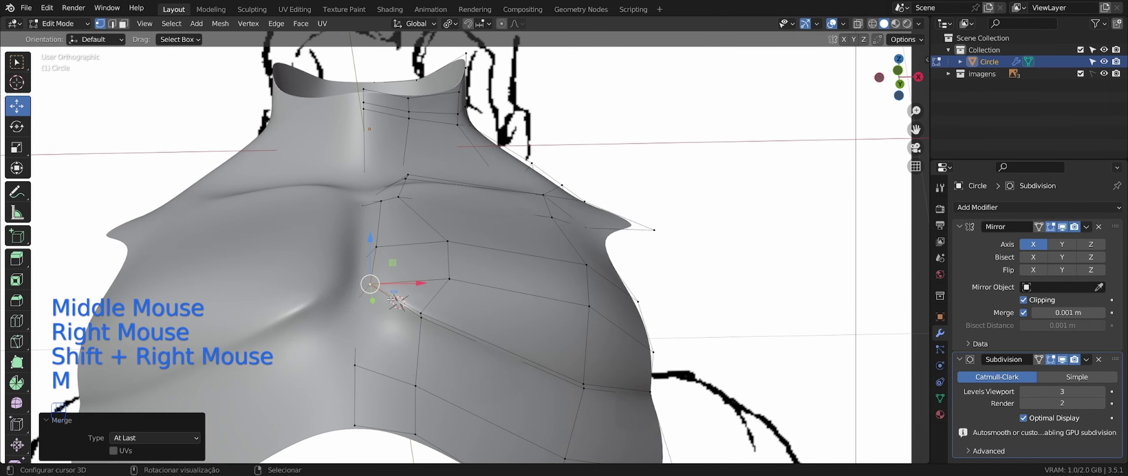
{"action": "middle_click_drag", "start_coordinate": [368, 284], "coordinate": [551, 374]}
{"action": "scroll", "coordinate": [361, 330], "scroll_direction": "down", "scroll_amount": 1}
{"action": "key", "text": "ctrl+z"}
{"action": "key", "text": "ctrl+z"}
{"action": "key", "text": "ctrl+z"}
Examine the chest shape against the side and front reference drawings, comparing wireframe and solid display
{"action": "key", "text": "Tab"}
{"action": "scroll", "coordinate": [510, 367], "scroll_direction": "down", "scroll_amount": 1}
{"action": "scroll", "coordinate": [551, 374], "scroll_direction": "down", "scroll_amount": 1}
{"action": "key", "text": "KP_1"}
{"action": "key", "text": "KP_3"}
{"action": "key", "text": "Tab"}
{"action": "key", "text": "shift+z"}
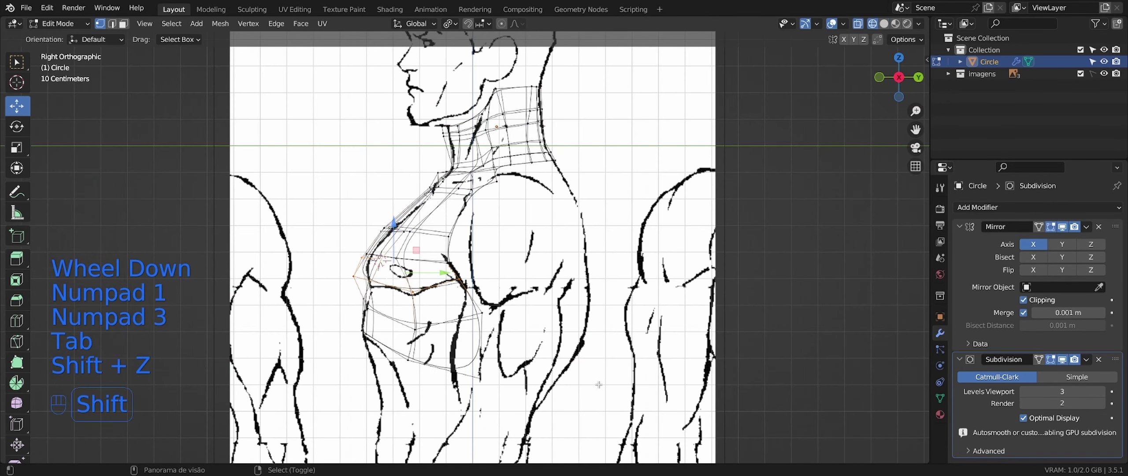
{"action": "key", "text": "shift+z"}
{"action": "key", "text": "shift+z"}
{"action": "key", "text": "shift+z"}
{"action": "key", "text": "shift+z"}
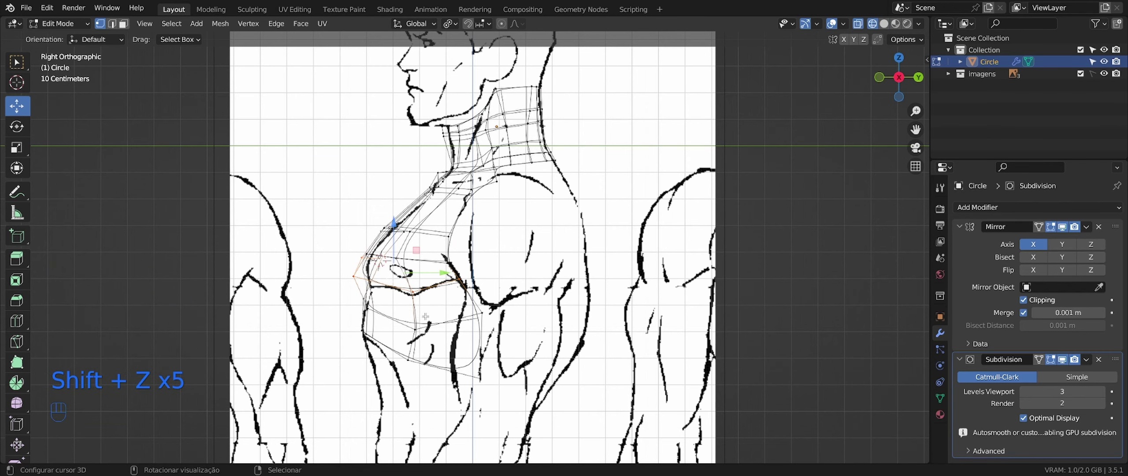
{"action": "middle_click_drag", "start_coordinate": [417, 311], "coordinate": [586, 304]}
{"action": "key", "text": "KP_1"}
{"action": "key", "text": "shift+z"}
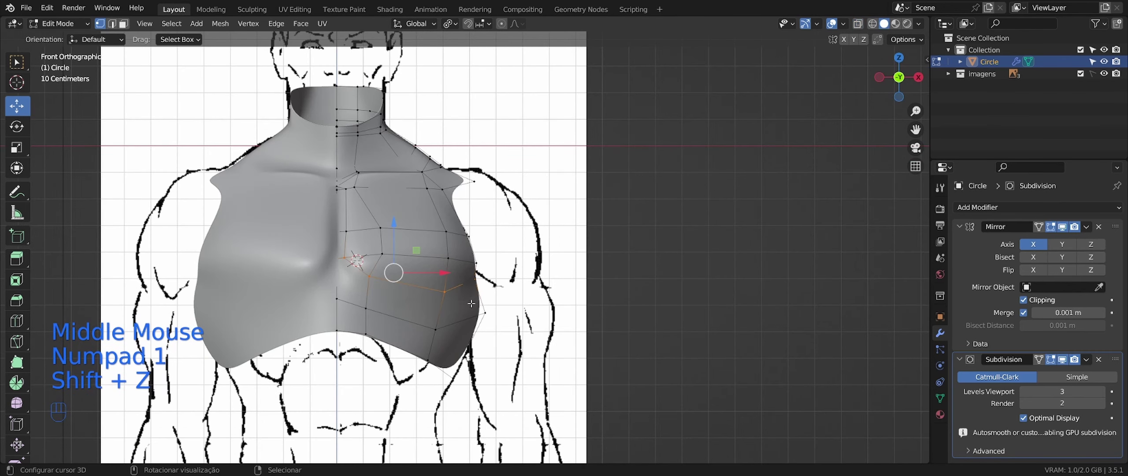
Try moving the outer pectoral and under-pectoral vertices inward along X to follow the front reference
{"action": "key", "text": "shift+z"}
{"action": "right_click", "coordinate": [467, 237], "text": "shift"}
{"action": "left_click_drag", "start_coordinate": [473, 224], "coordinate": [471, 215]}
{"action": "left_click_drag", "start_coordinate": [521, 251], "coordinate": [513, 252]}
{"action": "key", "text": "shift+z"}
{"action": "key", "text": "shift+z"}
{"action": "right_click", "coordinate": [444, 292]}
{"action": "left_click_drag", "start_coordinate": [489, 292], "coordinate": [480, 295]}
{"action": "key", "text": "shift+z"}
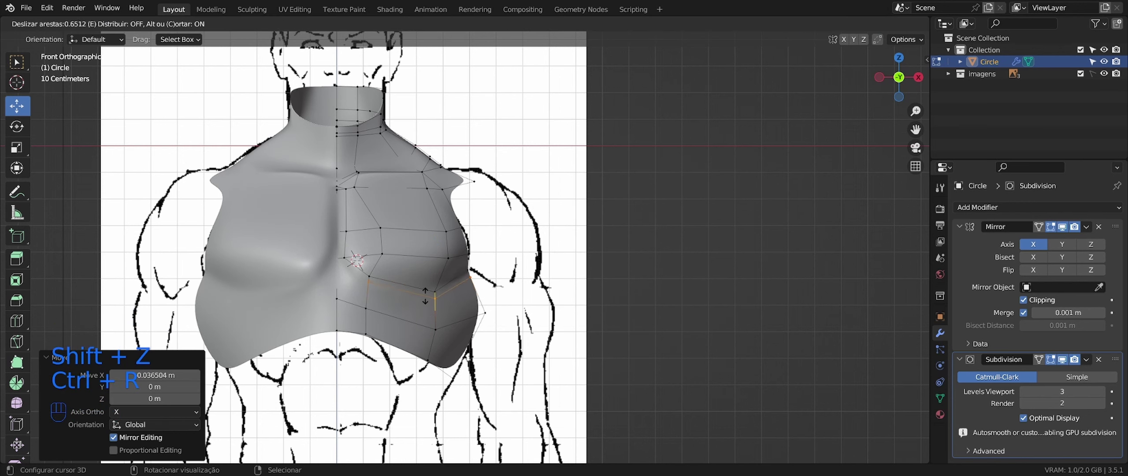
Undo the outer chest vertex moves and step back to the earlier creased shape beneath the pectoral
{"action": "key", "text": "ctrl+z"}
{"action": "key", "text": "shift+z"}
{"action": "key", "text": "shift+z"}
{"action": "key", "text": "shift+z"}
{"action": "key", "text": "shift+z"}
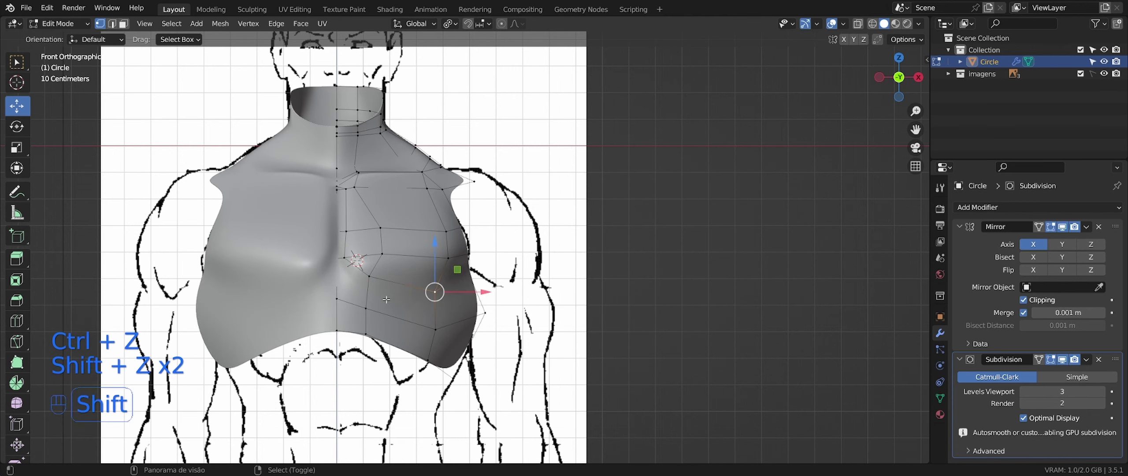
{"action": "key", "text": "ctrl+z"}
{"action": "key", "text": "ctrl+z"}
{"action": "key", "text": "ctrl+z"}
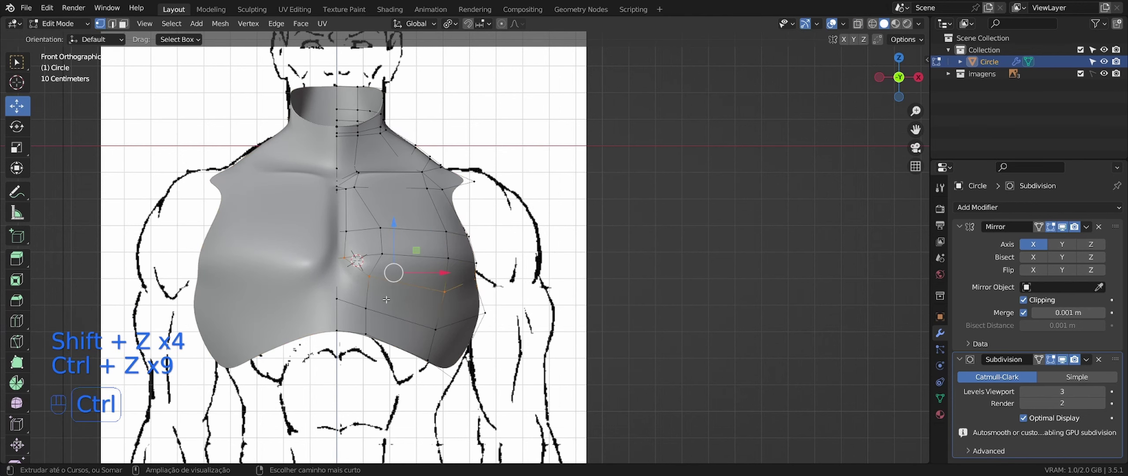
{"action": "key", "text": "ctrl+z"}
{"action": "key", "text": "shift+z"}
{"action": "key", "text": "shift+z"}
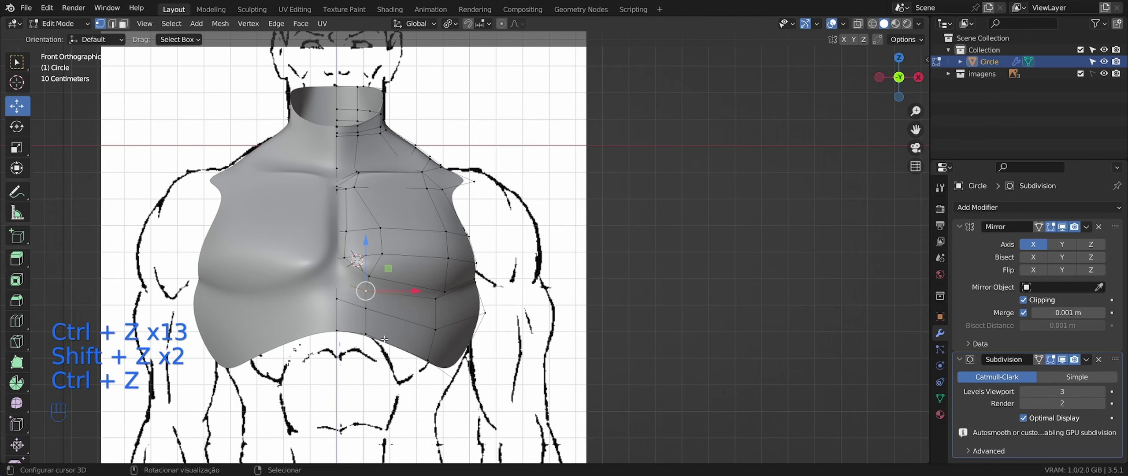
Select the vertices along the pectoral's outer border and move them up and inward to fit the front reference
{"action": "mouse_move", "coordinate": [384, 339]}
{"action": "middle_mouse_down"}
{"action": "mouse_move", "coordinate": [460, 322]}
{"action": "mouse_move", "coordinate": [526, 248]}
{"action": "middle_mouse_up"}
{"action": "key", "text": "shift+z"}
{"action": "key", "text": "shift+z"}
{"action": "right_click", "coordinate": [464, 312], "text": "ctrl"}
{"action": "key", "text": "KP_1"}
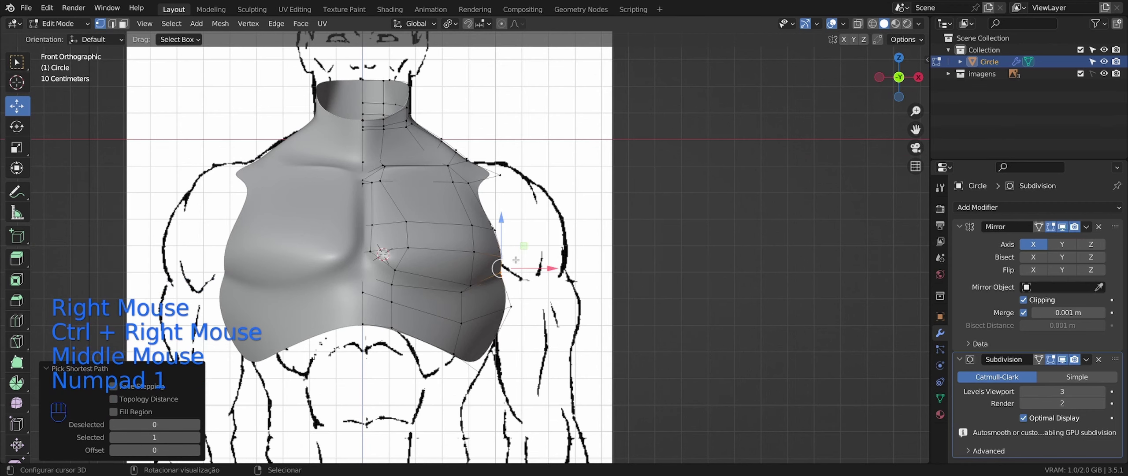
{"action": "key", "text": "shift+z"}
{"action": "right_click", "coordinate": [509, 224], "text": "shift"}
{"action": "left_click_drag", "start_coordinate": [501, 218], "coordinate": [500, 207]}
{"action": "left_click_drag", "start_coordinate": [553, 243], "coordinate": [526, 253]}
{"action": "key", "text": "shift+z"}
{"action": "key", "text": "shift+z"}
{"action": "key", "text": "shift+z"}
Shift the selected outer-border pectoral vertices about 0.027 m along Y in the side view
{"action": "key", "text": "KP_3"}
{"action": "key", "text": "shift+z"}
{"action": "key", "text": "shift+z"}
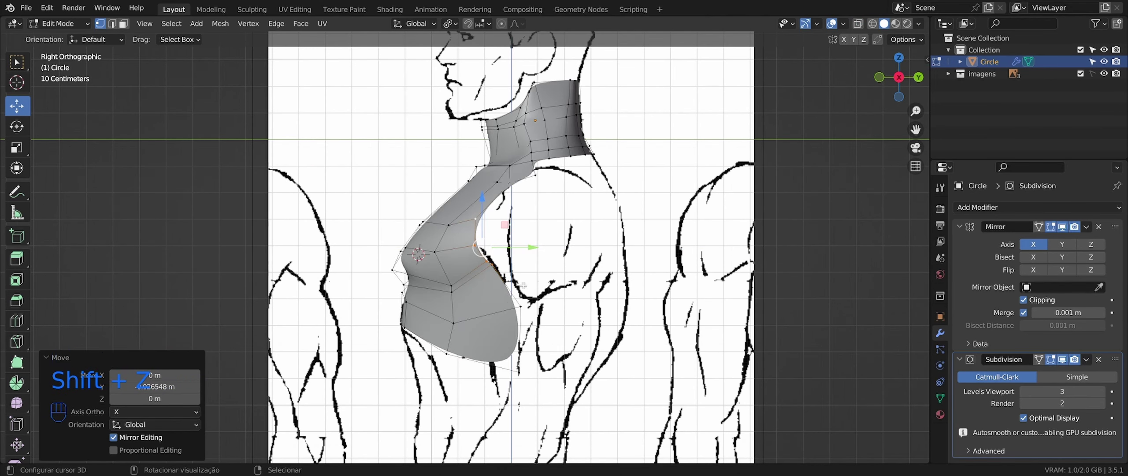
Lower the inner under-pectoral crease vertex about 0.055 m along Z and push it slightly back along Y
{"action": "middle_click_drag", "start_coordinate": [523, 286], "coordinate": [383, 237]}
{"action": "left_click_drag", "start_coordinate": [353, 230], "coordinate": [352, 246]}
{"action": "middle_click_drag", "start_coordinate": [352, 246], "coordinate": [344, 264]}
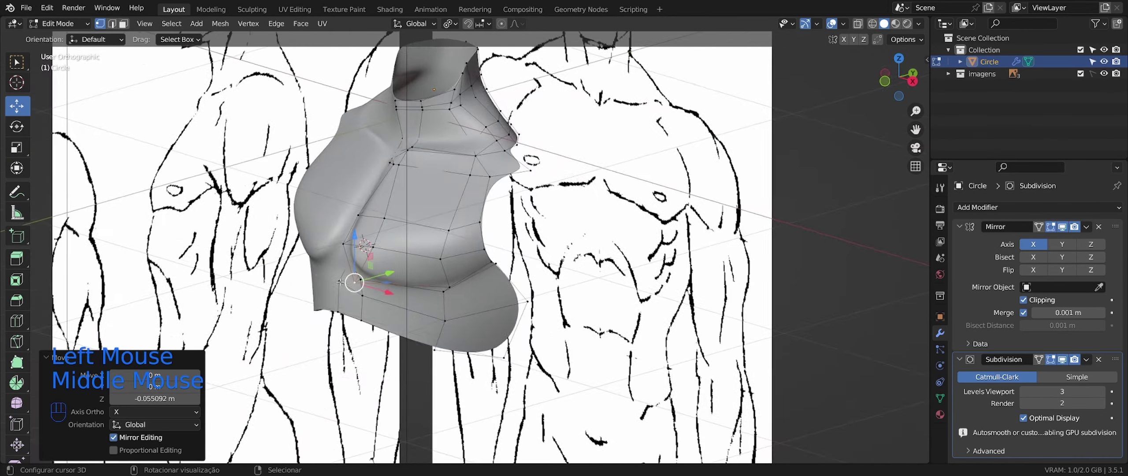
{"action": "key", "text": "KP_3"}
{"action": "key", "text": "shift+z"}
{"action": "key", "text": "shift+z"}
{"action": "key", "text": "shift+z"}
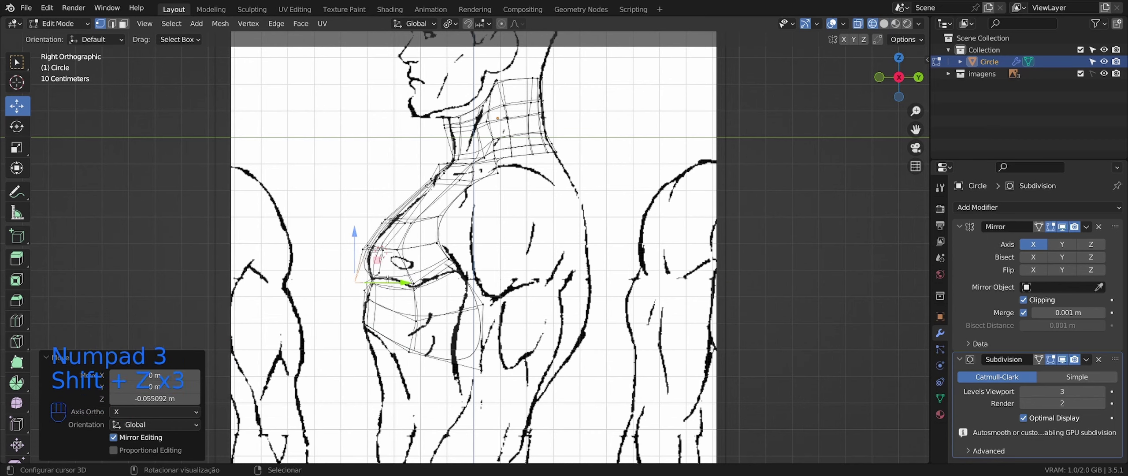
{"action": "left_click_drag", "start_coordinate": [403, 282], "coordinate": [408, 282]}
{"action": "key", "text": "shift+z"}
{"action": "mouse_move", "coordinate": [396, 275]}
{"action": "middle_mouse_down"}
{"action": "mouse_move", "coordinate": [467, 278]}
{"action": "mouse_move", "coordinate": [398, 274]}
{"action": "middle_mouse_up"}
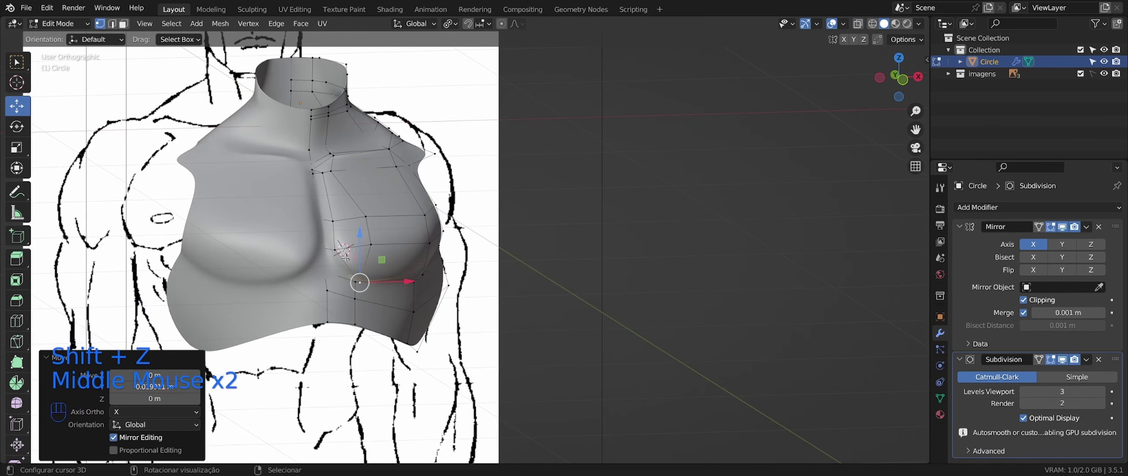
Move the inner pectoral vertex beside the sternum about 0.008 m toward the centre line along X
{"action": "right_click", "coordinate": [371, 245]}
{"action": "right_click", "coordinate": [335, 249], "text": "shift"}
{"action": "middle_click_drag", "start_coordinate": [341, 247], "coordinate": [348, 277]}
{"action": "right_click", "coordinate": [334, 218]}
{"action": "middle_click_drag", "start_coordinate": [352, 216], "coordinate": [365, 226]}
{"action": "left_click_drag", "start_coordinate": [365, 226], "coordinate": [368, 225]}
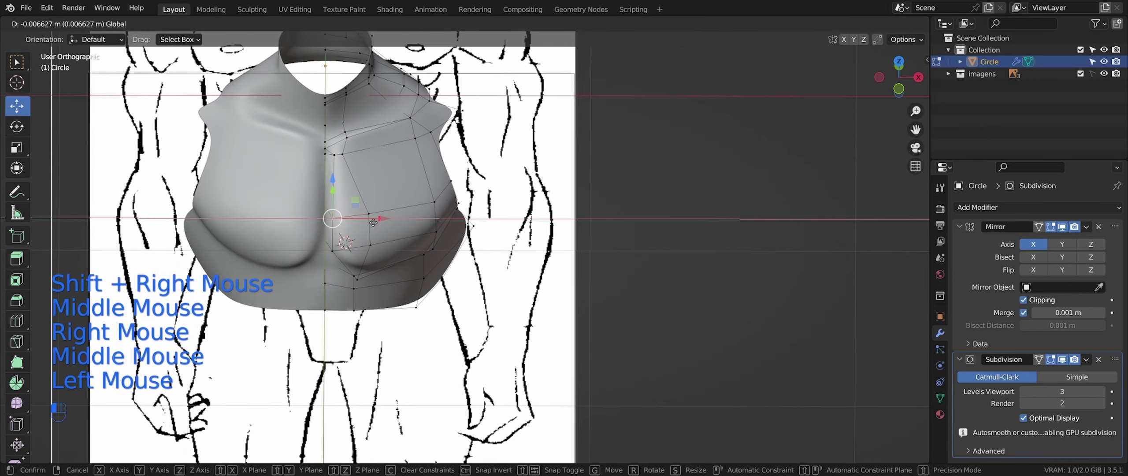
{"action": "middle_click_drag", "start_coordinate": [367, 225], "coordinate": [384, 233]}
{"action": "key", "text": "KP_1"}
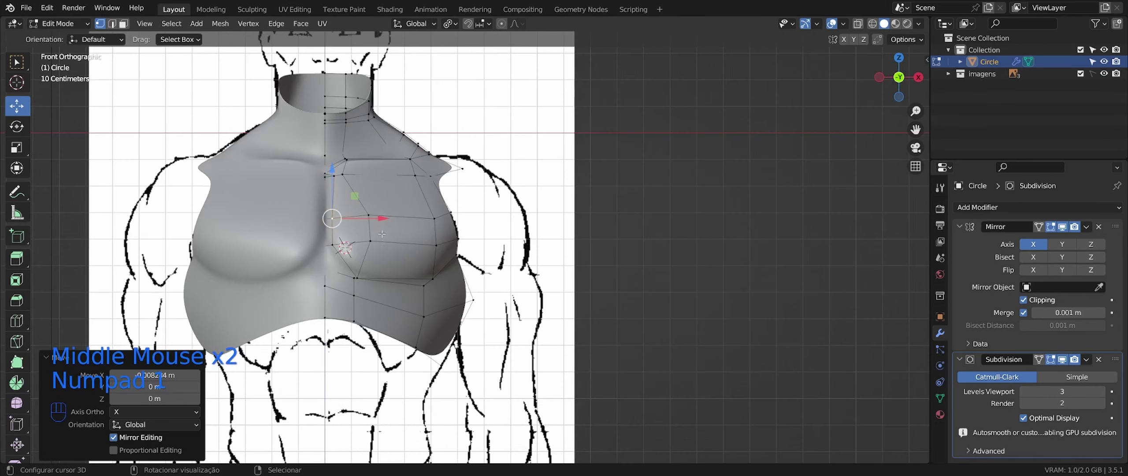
Check the crease against the front reference and raise the inner under-pectoral crease vertex about 0.017 m along Z
{"action": "key", "text": "shift+z"}
{"action": "key", "text": "shift+z"}
{"action": "key", "text": "shift+z"}
{"action": "key", "text": "shift+z"}
{"action": "key", "text": "shift+z"}
{"action": "key", "text": "shift+z"}
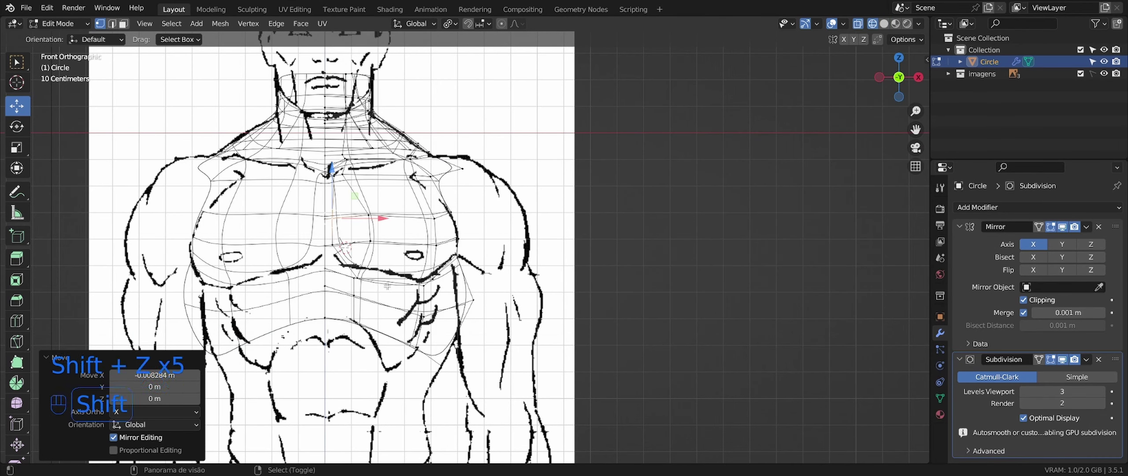
{"action": "middle_click_drag", "start_coordinate": [442, 279], "coordinate": [357, 260]}
{"action": "right_click", "coordinate": [357, 260]}
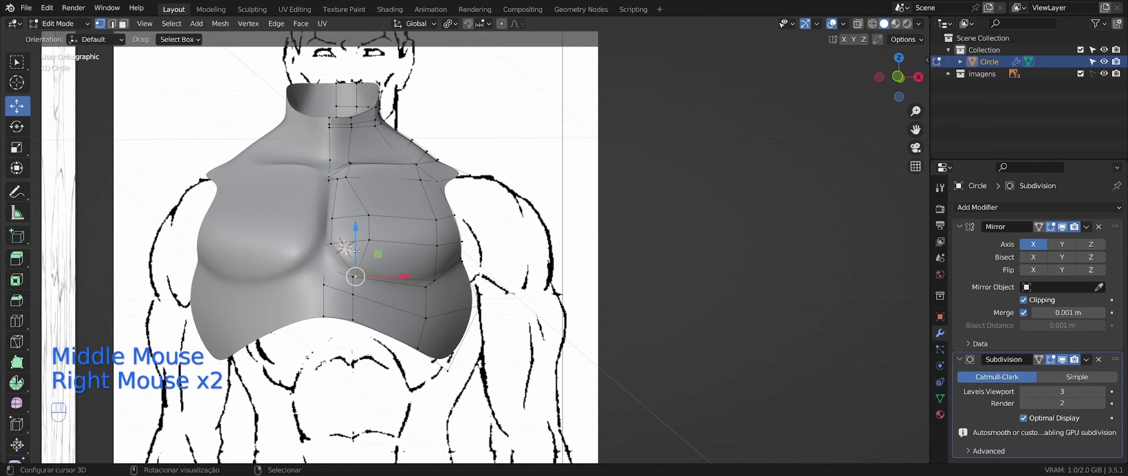
{"action": "left_click_drag", "start_coordinate": [356, 251], "coordinate": [357, 246]}
{"action": "middle_click_drag", "start_coordinate": [356, 246], "coordinate": [386, 279]}
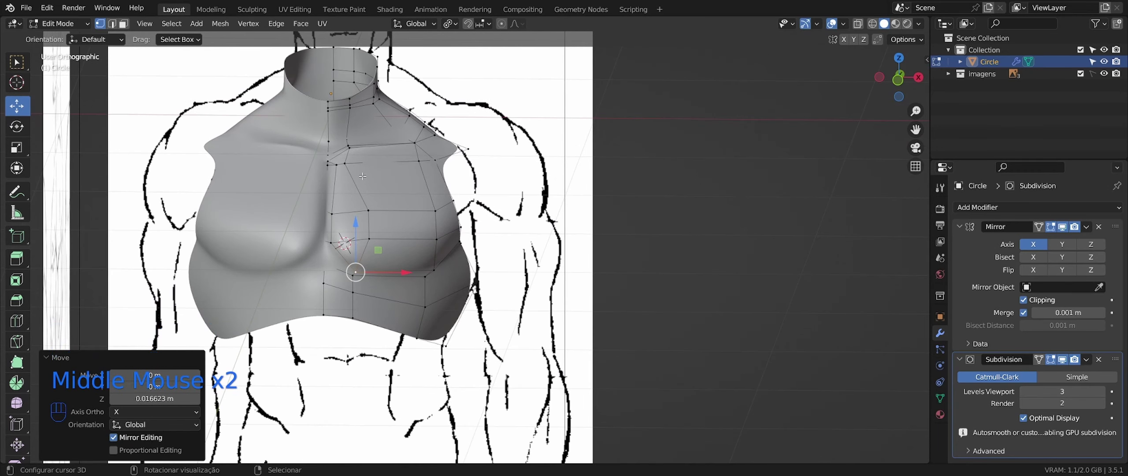
Select the two vertices in the middle of the pectoral, shift them along Y and raise them about 0.013 m
{"action": "right_click", "coordinate": [345, 163]}
{"action": "right_click", "coordinate": [369, 239]}
{"action": "right_click", "coordinate": [368, 210], "text": "shift"}
{"action": "middle_click_drag", "start_coordinate": [370, 212], "coordinate": [326, 260]}
{"action": "left_click_drag", "start_coordinate": [401, 249], "coordinate": [397, 250]}
{"action": "middle_click_drag", "start_coordinate": [397, 250], "coordinate": [429, 189]}
{"action": "middle_click_drag", "start_coordinate": [429, 189], "coordinate": [440, 187]}
{"action": "left_click_drag", "start_coordinate": [441, 187], "coordinate": [440, 184]}
{"action": "middle_click_drag", "start_coordinate": [441, 184], "coordinate": [512, 205]}
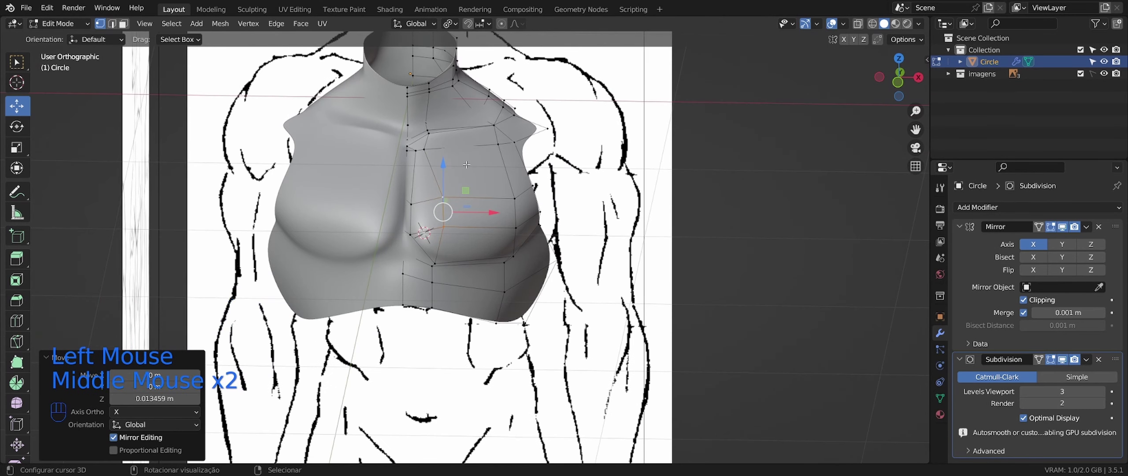
Try a vertical loop cut through the pectoral slid toward its outer side, then undo it
{"action": "middle_click_drag", "start_coordinate": [466, 164], "coordinate": [471, 148]}
{"action": "key", "text": "ctrl+r"}
{"action": "left_click", "coordinate": [471, 146]}
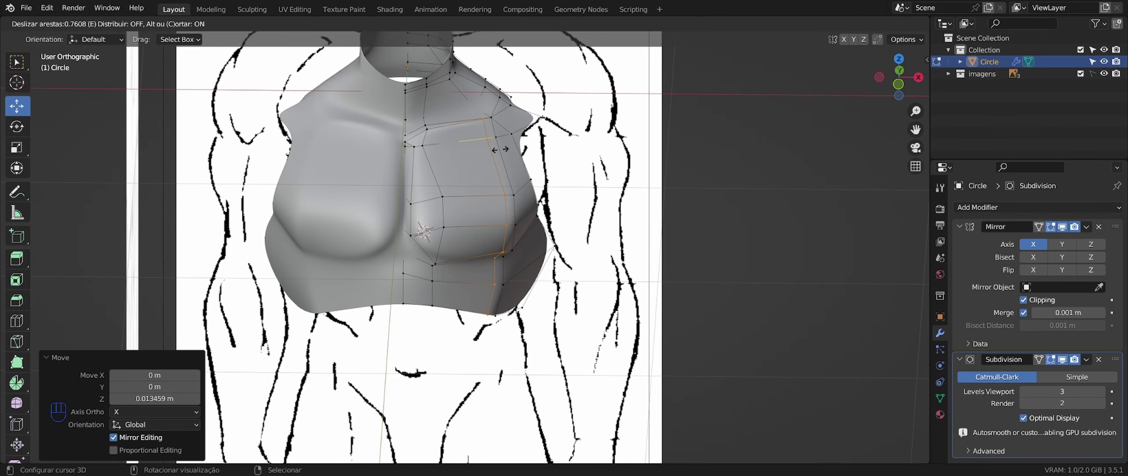
{"action": "left_click", "coordinate": [500, 148]}
{"action": "middle_click_drag", "start_coordinate": [499, 149], "coordinate": [517, 88]}
{"action": "key", "text": "ctrl+z"}
Add one centred vertical loop cut through the pectoral and the torso strip below it
{"action": "left_click", "coordinate": [480, 187]}
{"action": "right_click", "coordinate": [515, 199]}
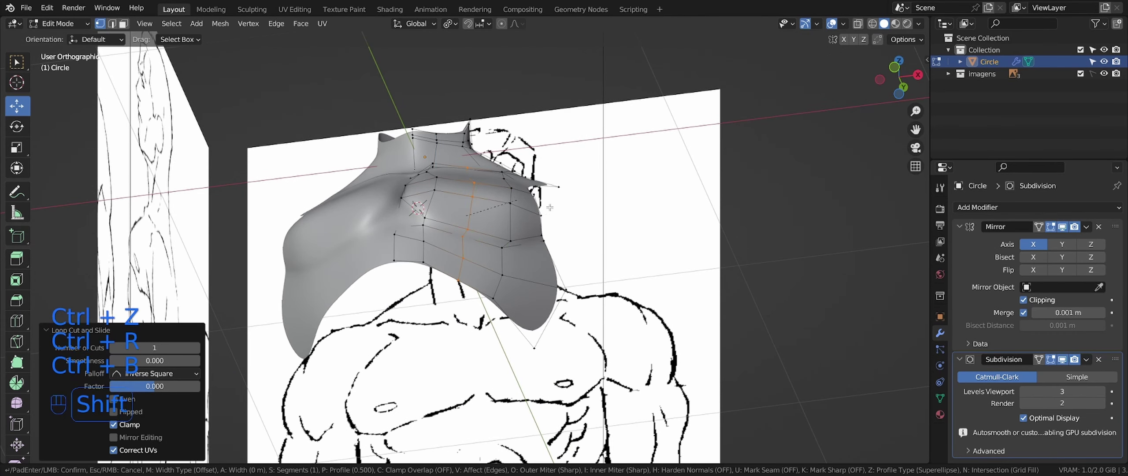
Try beveling the centred loop with a 0.709 m width and sliding its lower edges onto the neighbouring edges
{"action": "right_click", "coordinate": [842, 240]}
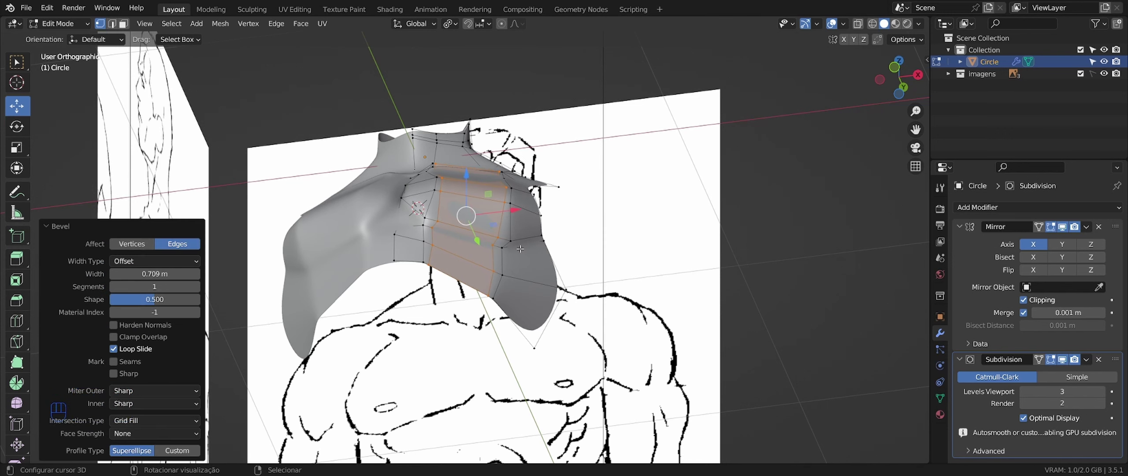
{"action": "right_click", "coordinate": [431, 262], "text": "ctrl"}
{"action": "key", "text": "g"}
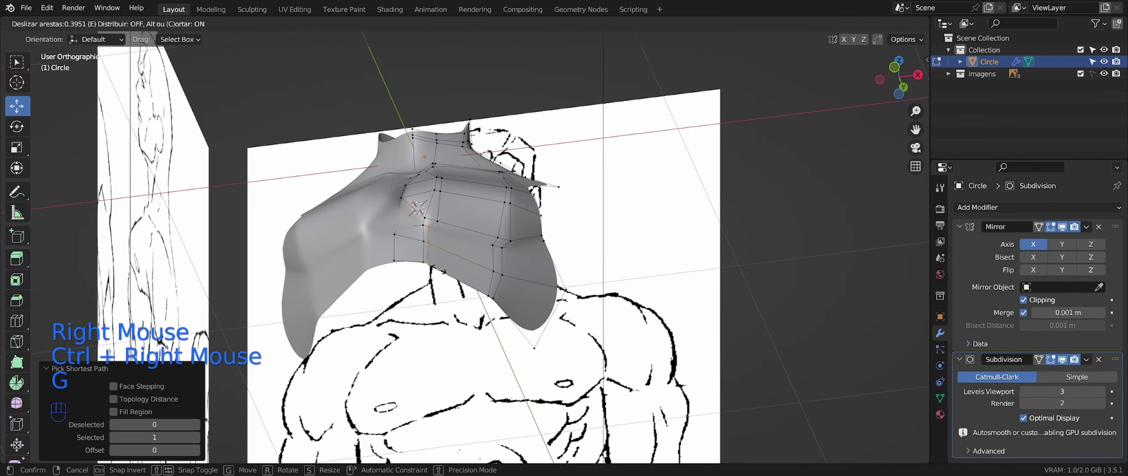
{"action": "right_click", "coordinate": [471, 285]}
{"action": "right_click", "coordinate": [482, 299], "text": "ctrl"}
{"action": "key", "text": "g"}
{"action": "key", "text": "g"}
{"action": "left_click", "coordinate": [502, 294]}
Try sliding the beveled loop's inner and outer upper edges onto the pectoral's top corner vertices
{"action": "middle_click_drag", "start_coordinate": [458, 114], "coordinate": [458, 172]}
{"action": "middle_click_drag", "start_coordinate": [456, 132], "coordinate": [440, 172], "text": "shift"}
{"action": "right_click", "coordinate": [430, 156]}
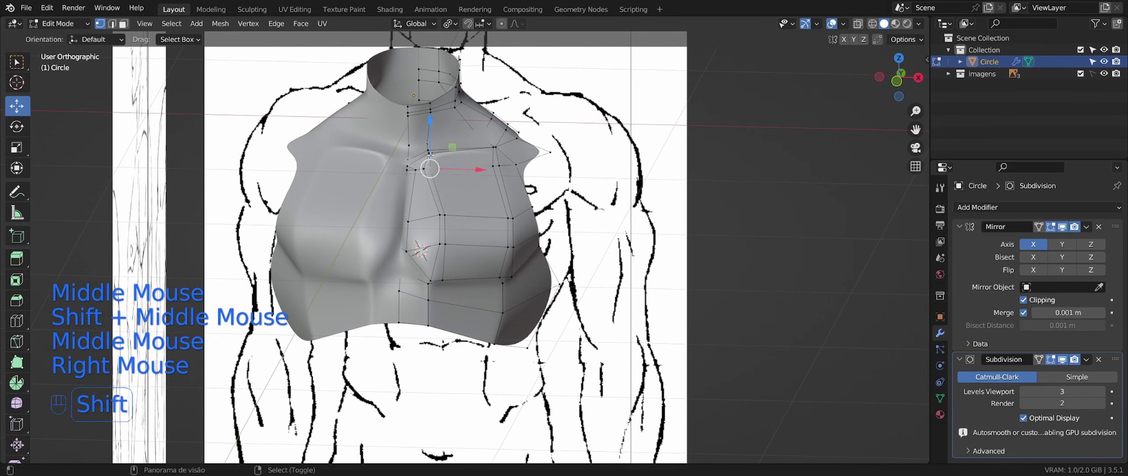
{"action": "key", "text": "g"}
{"action": "key", "text": "g"}
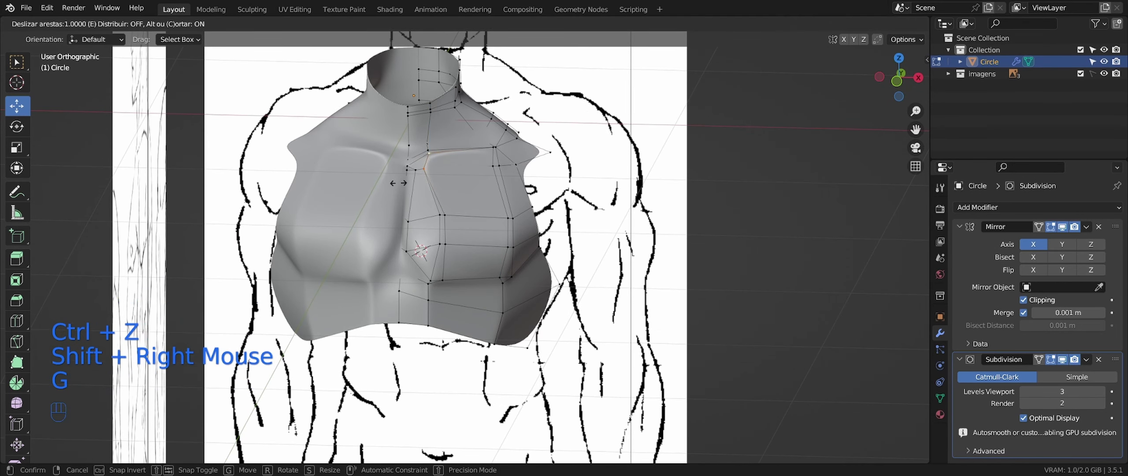
{"action": "left_click", "coordinate": [491, 163]}
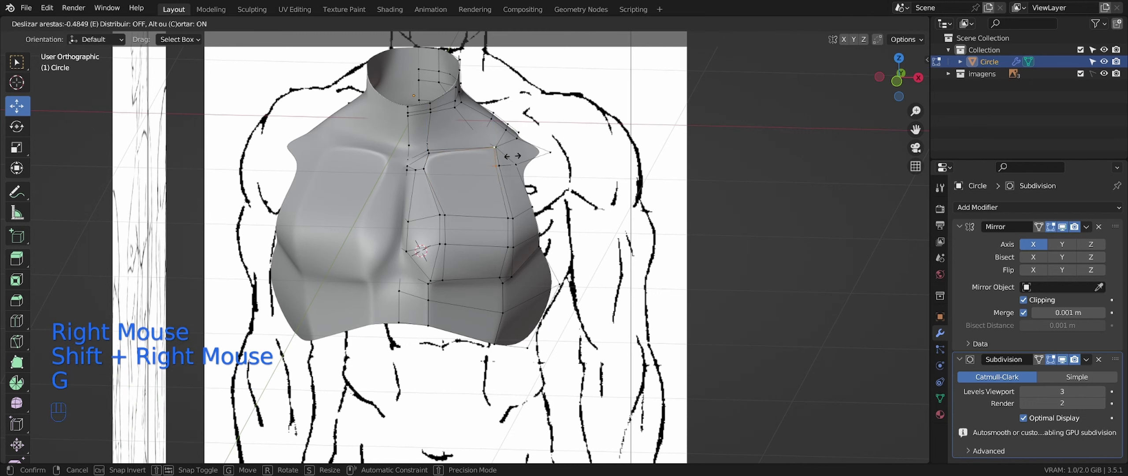
{"action": "left_click", "coordinate": [511, 156]}
Select the whole mesh and merge the overlapping vertices by distance at 0.0001 m
{"action": "key", "text": "a"}
{"action": "key", "text": "m"}
{"action": "left_click", "coordinate": [664, 132]}
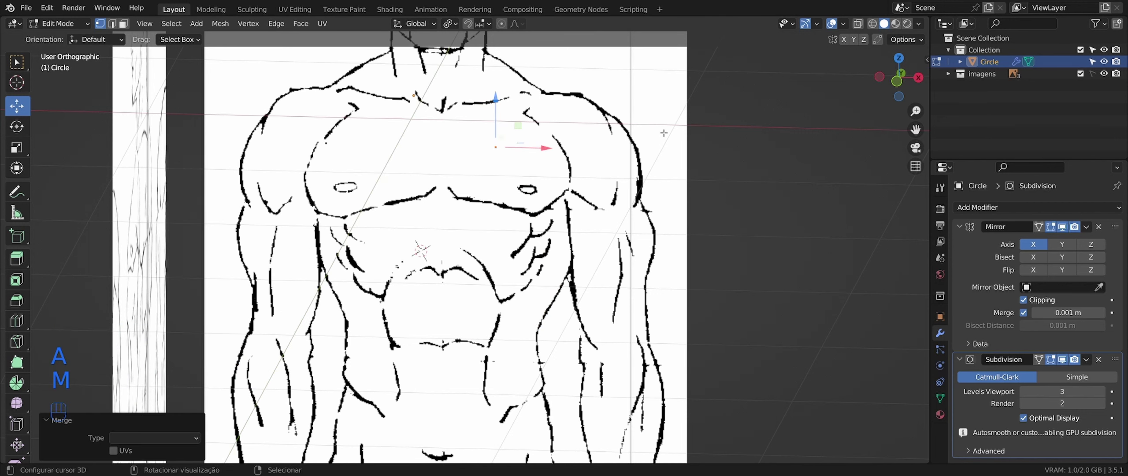
{"action": "key", "text": "ctrl+z"}
{"action": "key", "text": "m"}
{"action": "key", "text": "Return"}
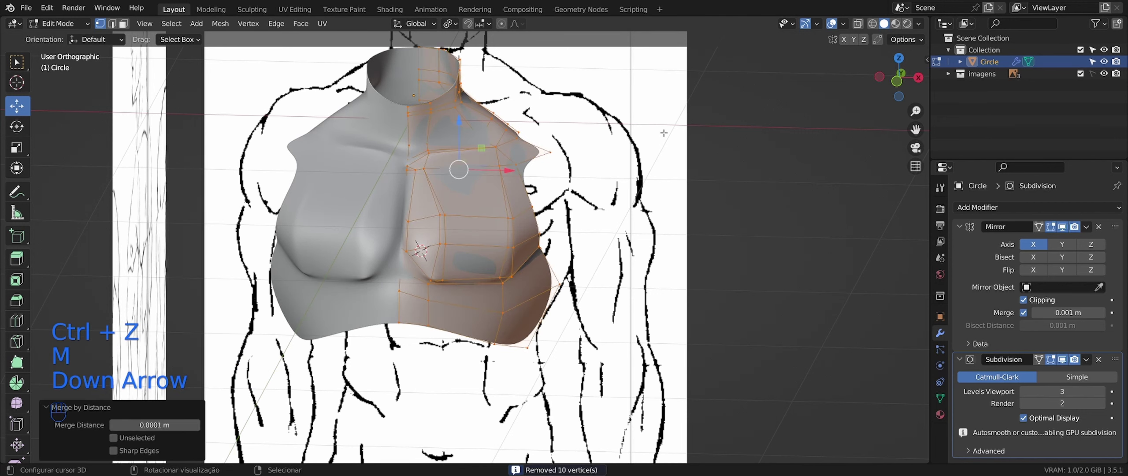
Try sliding the inner vertical edge across the middle of the pectoral toward the outer side
{"action": "middle_click_drag", "start_coordinate": [605, 185], "coordinate": [602, 212]}
{"action": "scroll", "coordinate": [551, 212], "scroll_direction": "up", "scroll_amount": 2}
{"action": "middle_click_drag", "start_coordinate": [484, 207], "coordinate": [431, 220]}
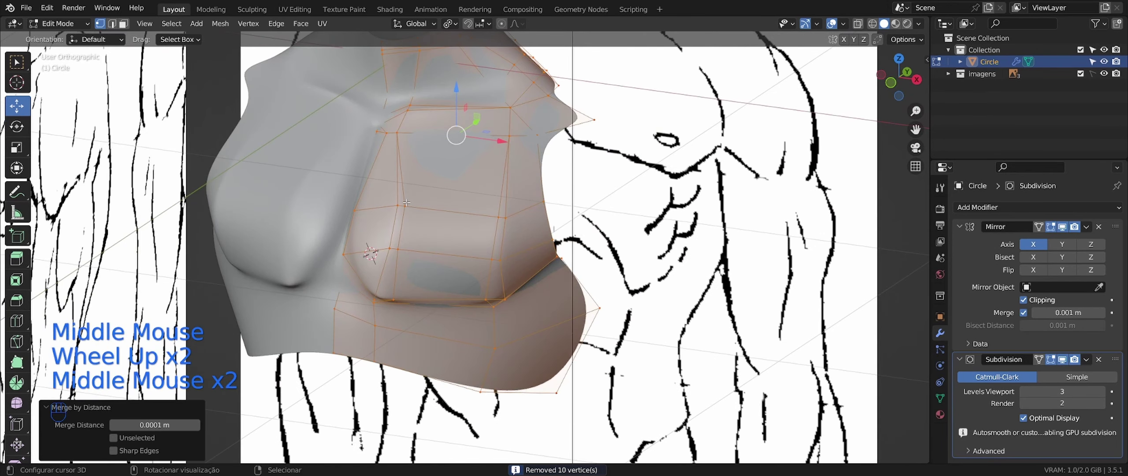
{"action": "right_click", "coordinate": [404, 206]}
{"action": "right_click", "coordinate": [392, 255], "text": "ctrl"}
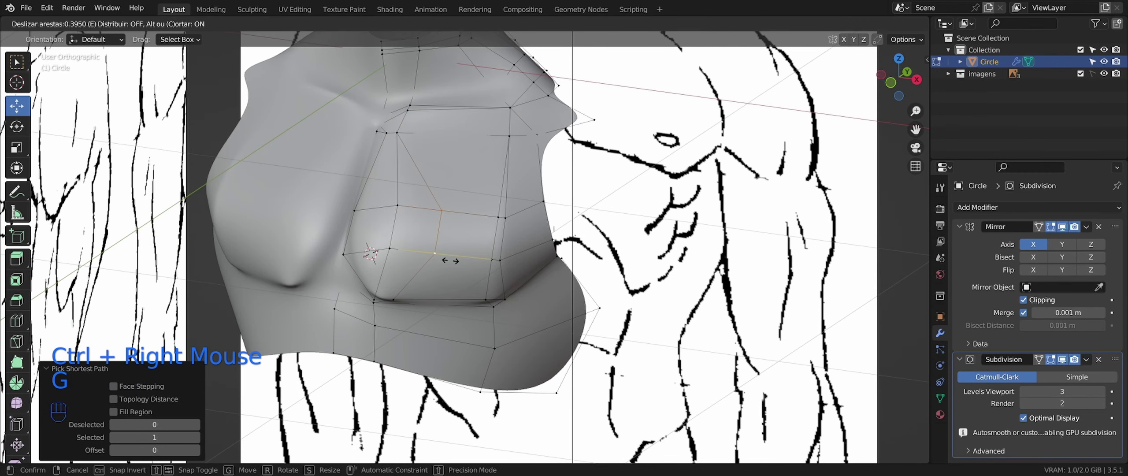
{"action": "left_click", "coordinate": [450, 260]}
Undo the edge slides, the merge and the bevel, back to the single centred pectoral loop
{"action": "middle_click_drag", "start_coordinate": [449, 260], "coordinate": [407, 305]}
{"action": "scroll", "coordinate": [388, 326], "scroll_direction": "down", "scroll_amount": 1}
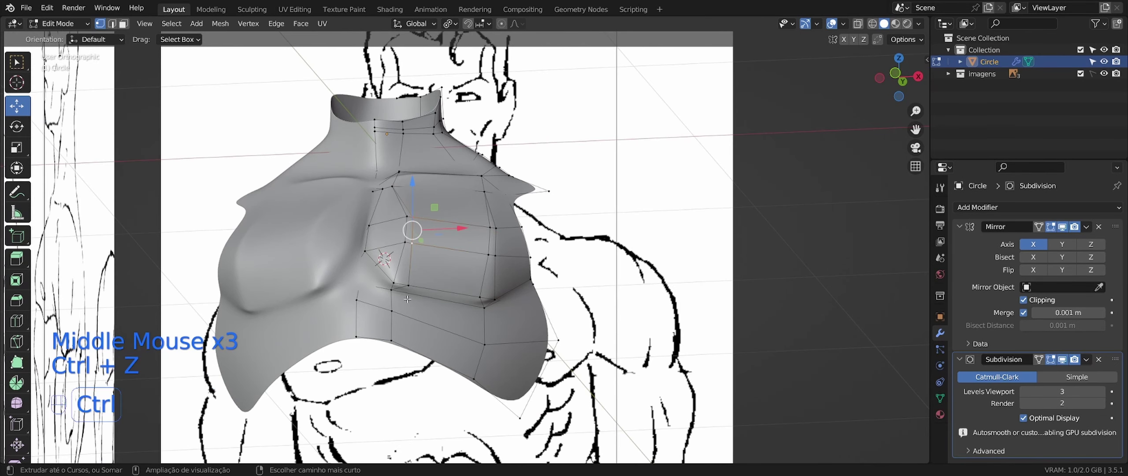
{"action": "key", "text": "ctrl+z"}
{"action": "key", "text": "ctrl+z"}
{"action": "key", "text": "ctrl+z"}
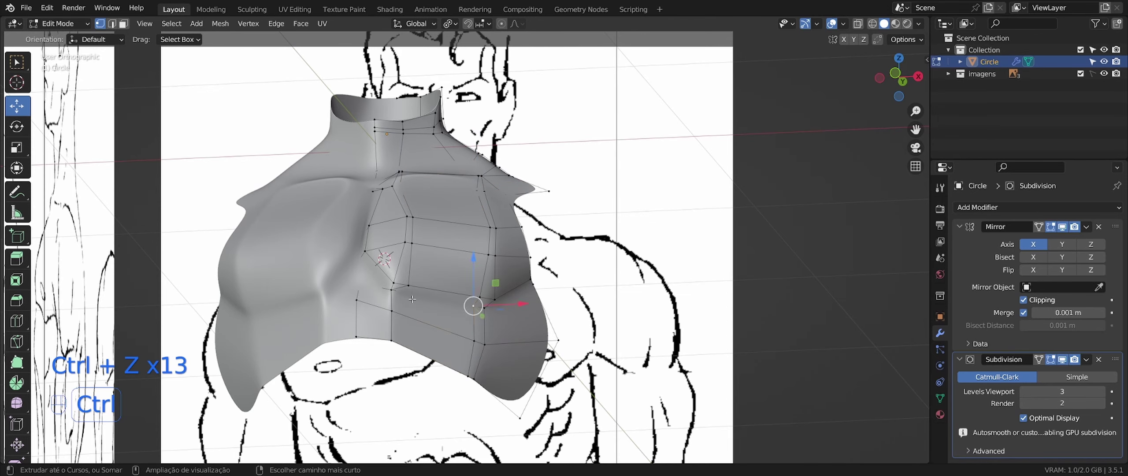
Dissolve the centred loop's upper edges at the pectoral's top and merge the selected upper vertices by distance at 0.0001 m
{"action": "middle_click_drag", "start_coordinate": [411, 299], "coordinate": [496, 137]}
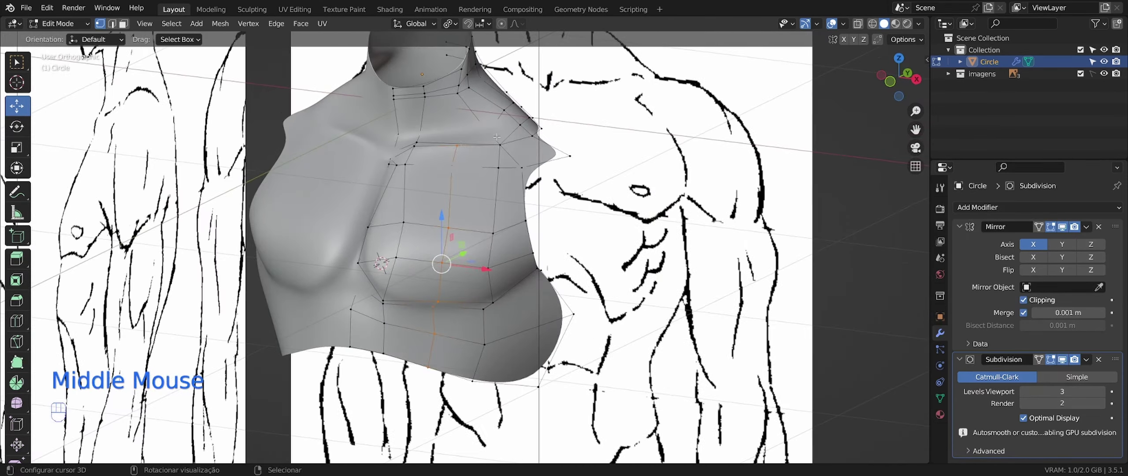
{"action": "key", "text": "Delete"}
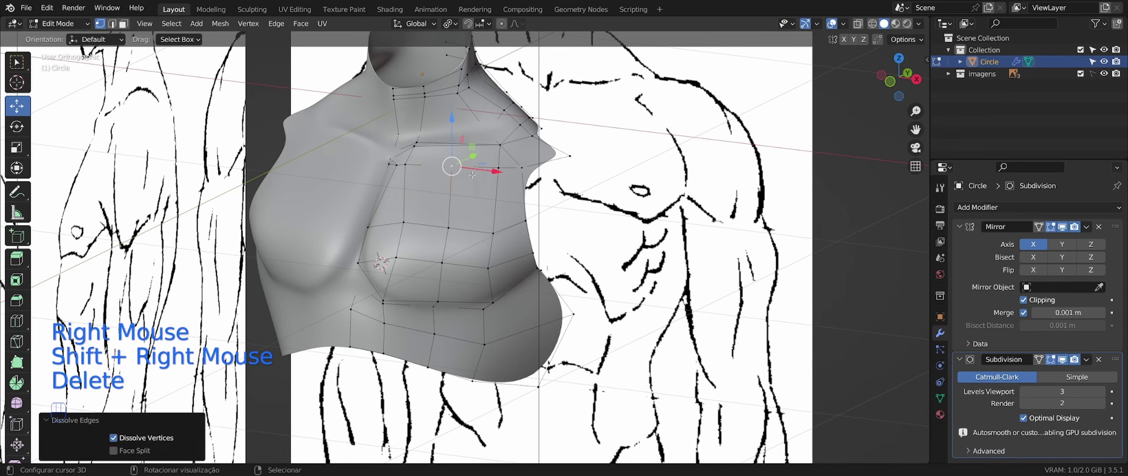
{"action": "key", "text": "m"}
{"action": "left_click", "coordinate": [509, 179]}
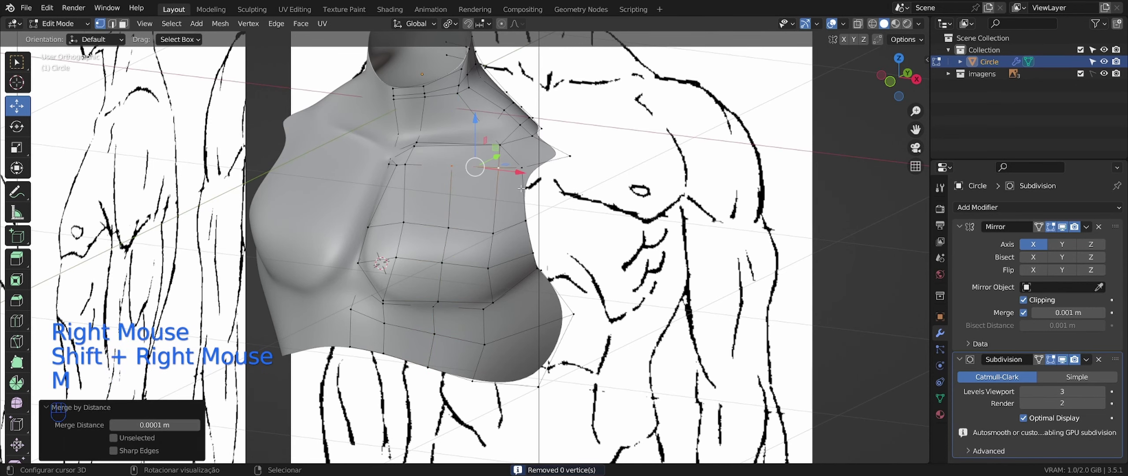
Merge the selected vertices at the pectoral's upper edge and check the smoothed chest
{"action": "key", "text": "m"}
{"action": "left_click", "coordinate": [511, 180]}
{"action": "key", "text": "Tab"}
{"action": "scroll", "coordinate": [508, 178], "scroll_direction": "down", "scroll_amount": 1}
{"action": "middle_click_drag", "start_coordinate": [508, 178], "coordinate": [439, 145]}
{"action": "key", "text": "Tab"}
Reposition the vertices along the pectoral's lower crease with small single-axis moves from several angles
{"action": "middle_click_drag", "start_coordinate": [366, 222], "coordinate": [359, 235]}
{"action": "middle_click_drag", "start_coordinate": [359, 236], "coordinate": [313, 250]}
{"action": "right_click", "coordinate": [345, 264]}
{"action": "middle_click_drag", "start_coordinate": [418, 282], "coordinate": [504, 337]}
{"action": "left_click_drag", "start_coordinate": [377, 286], "coordinate": [381, 288]}
{"action": "middle_click_drag", "start_coordinate": [381, 288], "coordinate": [371, 286]}
{"action": "left_click_drag", "start_coordinate": [383, 248], "coordinate": [377, 252]}
{"action": "middle_click_drag", "start_coordinate": [377, 252], "coordinate": [405, 256]}
{"action": "left_click_drag", "start_coordinate": [387, 278], "coordinate": [390, 280]}
{"action": "middle_click_drag", "start_coordinate": [391, 280], "coordinate": [403, 234]}
In the front view, slide the selected lower-crease vertices toward the pectoral's outer side by about 0.61
{"action": "key", "text": "KP_1"}
{"action": "key", "text": "KP_5"}
{"action": "key", "text": "KP_5"}
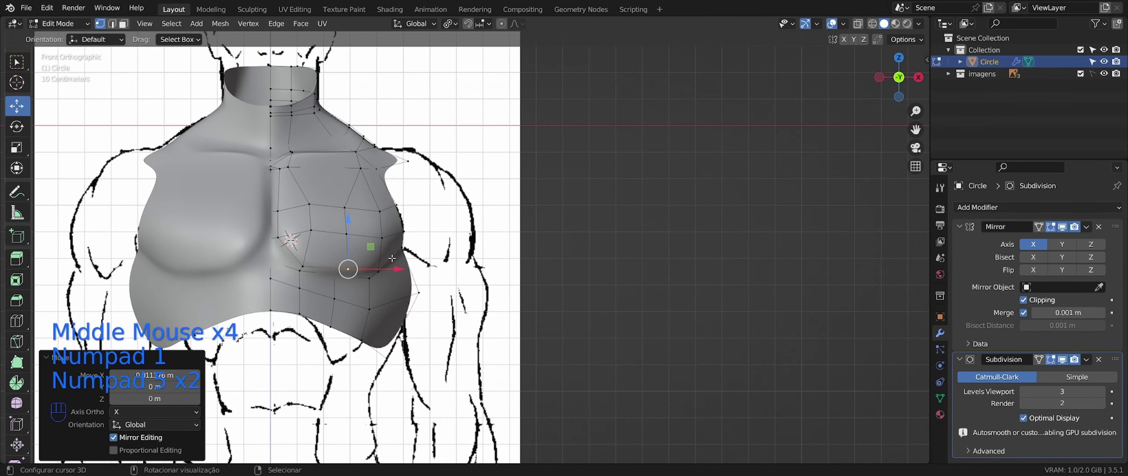
{"action": "key", "text": "shift+z"}
{"action": "key", "text": "shift+z"}
{"action": "right_click", "coordinate": [404, 272], "text": "shift"}
{"action": "key", "text": "shift+z"}
{"action": "key", "text": "shift+z"}
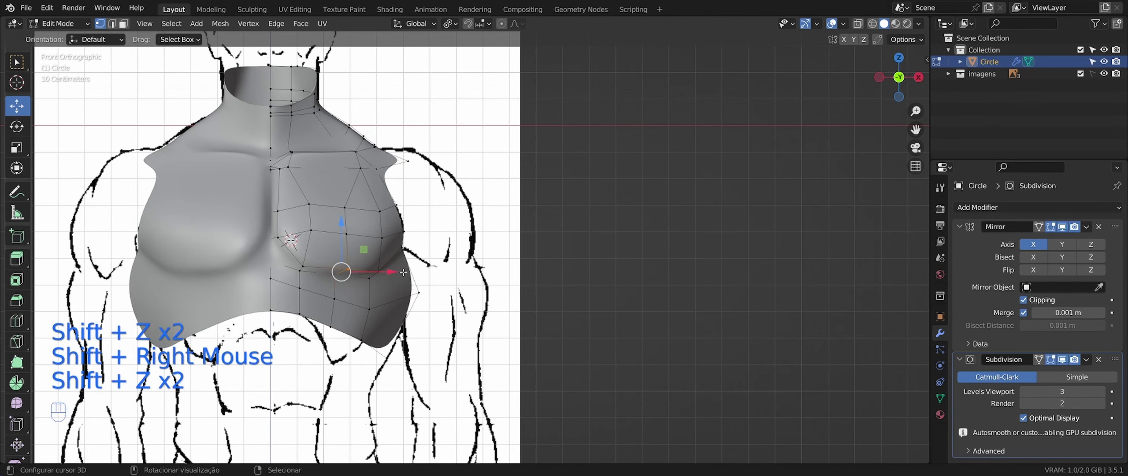
{"action": "key", "text": "g"}
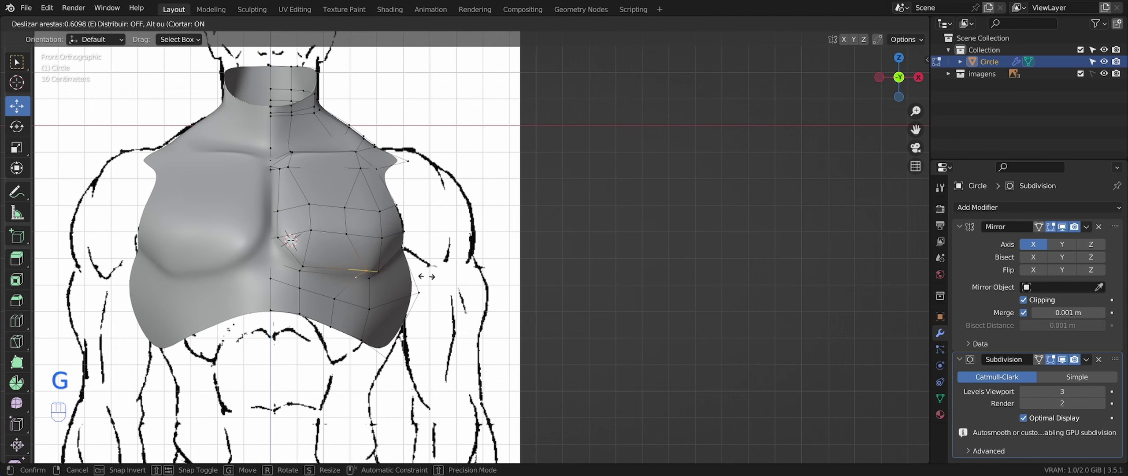
{"action": "left_click", "coordinate": [426, 278]}
{"action": "key", "text": "Tab"}
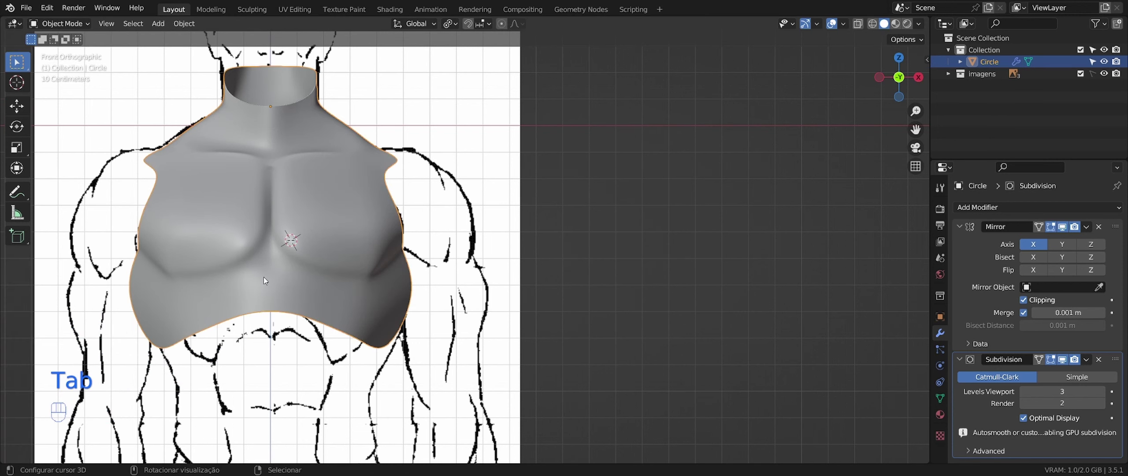
Add one centred vertical loop cut through the pectoral and slide its upper section onto the neighbouring edge loop
{"action": "key", "text": "Tab"}
{"action": "key", "text": "shift+z"}
{"action": "key", "text": "shift+z"}
{"action": "key", "text": "shift+z"}
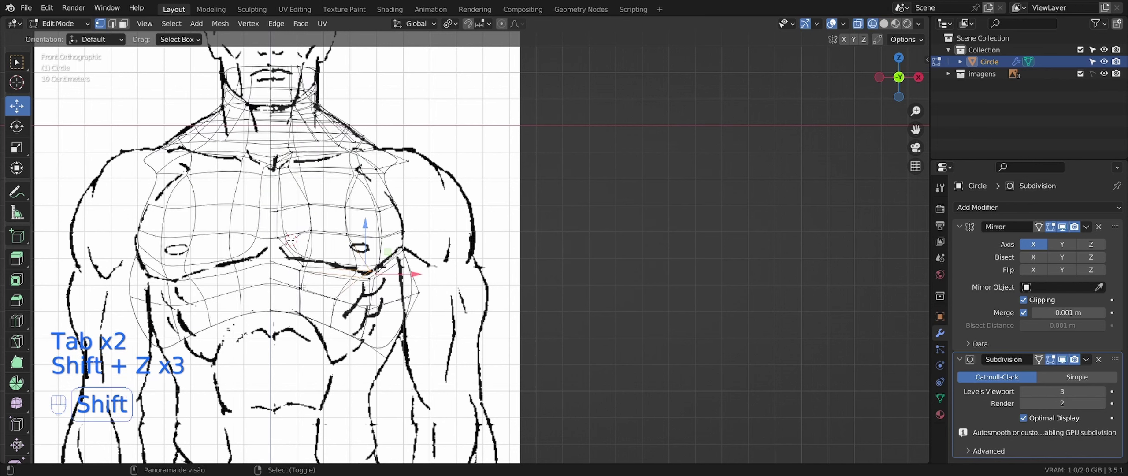
{"action": "key", "text": "shift+z"}
{"action": "key", "text": "shift+z"}
{"action": "key", "text": "shift+z"}
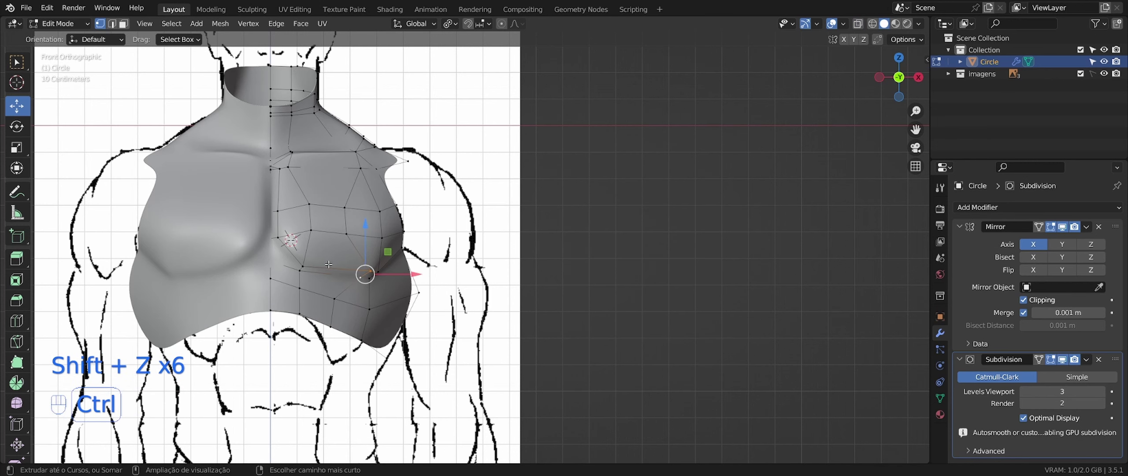
{"action": "left_click", "coordinate": [329, 257]}
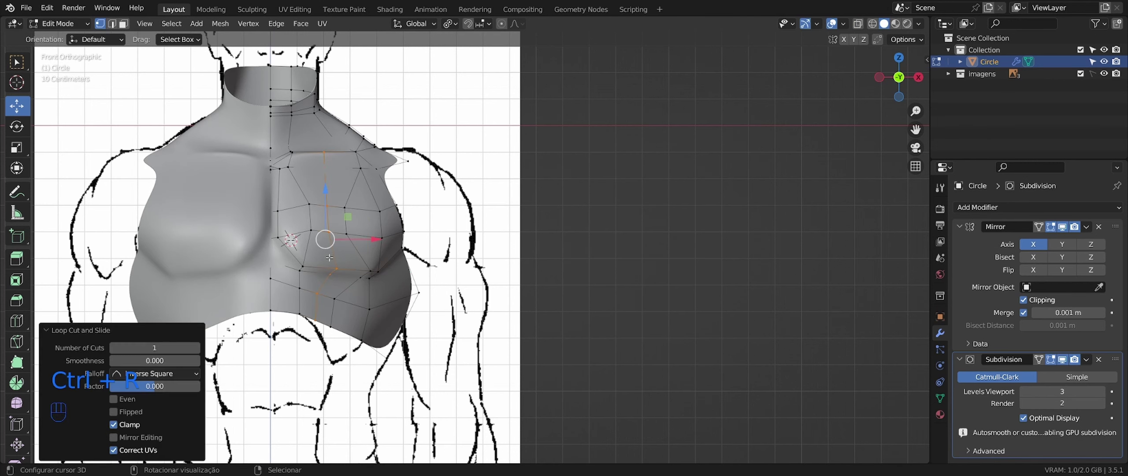
{"action": "right_click", "coordinate": [329, 239]}
{"action": "right_click", "coordinate": [327, 152], "text": "ctrl"}
{"action": "middle_click_drag", "start_coordinate": [327, 153], "coordinate": [338, 199]}
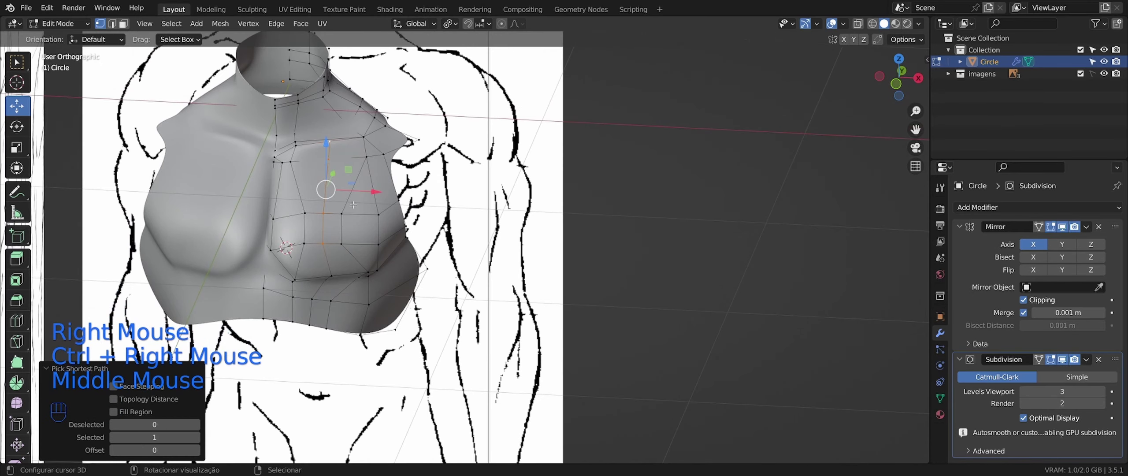
{"action": "key", "text": "g"}
{"action": "left_click", "coordinate": [389, 205]}
Select the whole mesh and merge the overlapping vertices by distance at 0.0001 m
{"action": "key", "text": "a"}
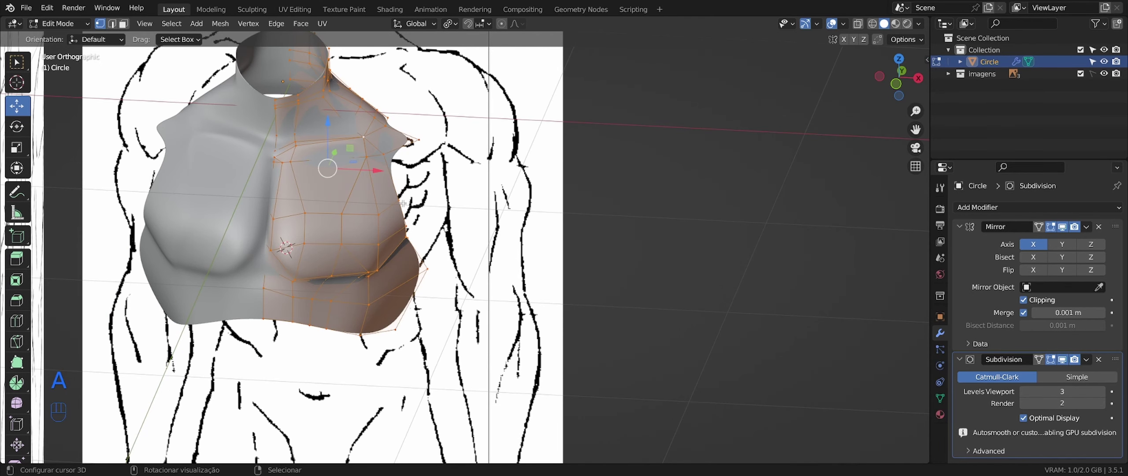
{"action": "key", "text": "m"}
{"action": "left_click", "coordinate": [404, 220]}
{"action": "key", "text": "ctrl+z"}
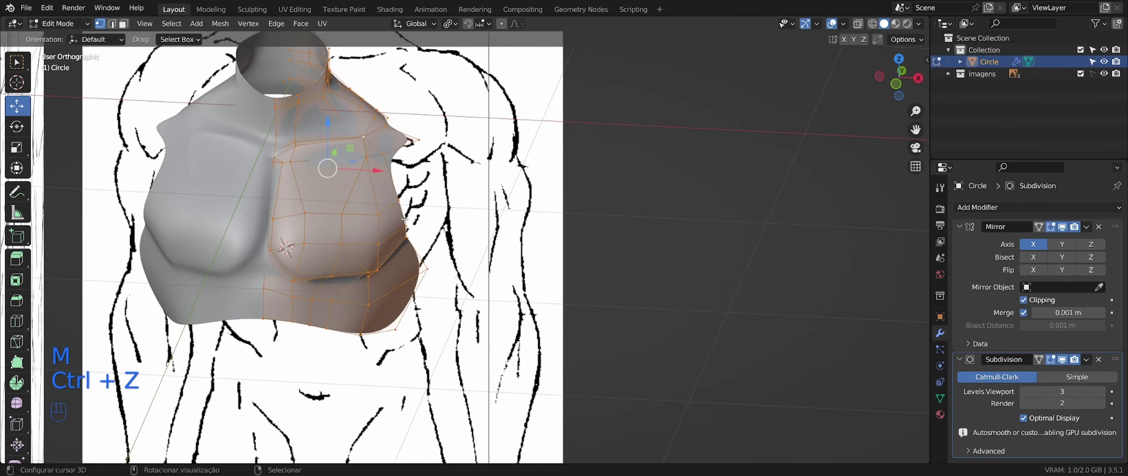
{"action": "key", "text": "m"}
{"action": "left_click", "coordinate": [403, 237]}
{"action": "middle_click_drag", "start_coordinate": [403, 237], "coordinate": [328, 177]}
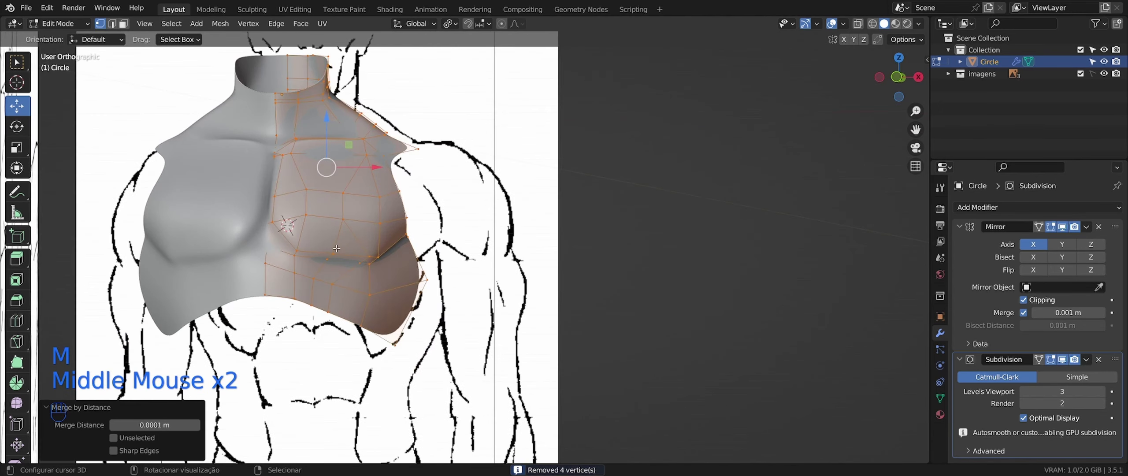
Slide the new vertex on the pectoral's lower crease inward along the crease edge
{"action": "right_click", "coordinate": [333, 254]}
{"action": "right_click", "coordinate": [337, 261], "text": "ctrl"}
{"action": "right_click", "coordinate": [327, 259]}
{"action": "right_click", "coordinate": [333, 253], "text": "ctrl"}
{"action": "key", "text": "g"}
{"action": "key", "text": "g"}
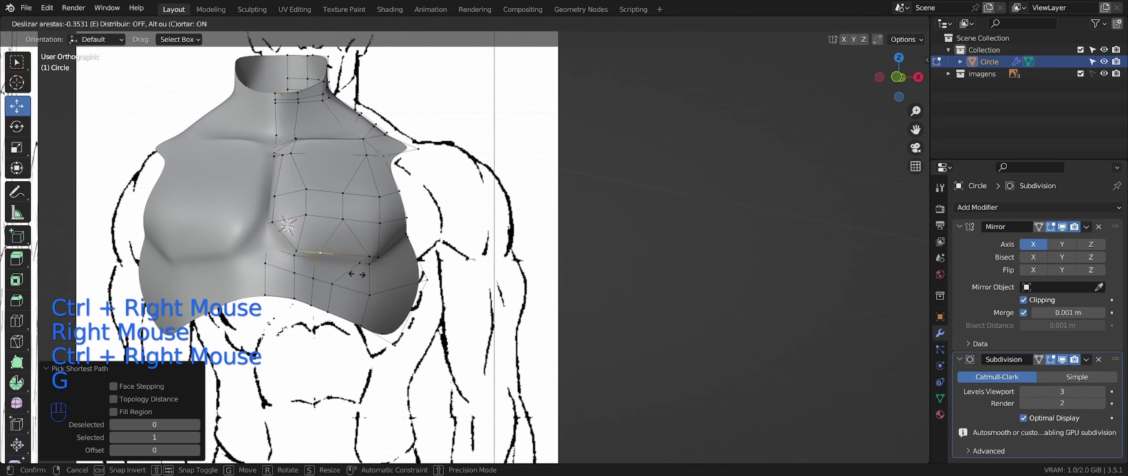
{"action": "left_click", "coordinate": [348, 277]}
Shift the lower-crease vertices slightly in depth along the Y axis from the side
{"action": "middle_click_drag", "start_coordinate": [348, 277], "coordinate": [322, 267]}
{"action": "middle_click_drag", "start_coordinate": [340, 264], "coordinate": [312, 256]}
{"action": "right_click", "coordinate": [312, 256]}
{"action": "middle_click_drag", "start_coordinate": [396, 262], "coordinate": [365, 262]}
{"action": "left_click_drag", "start_coordinate": [403, 257], "coordinate": [406, 257]}
{"action": "right_click", "coordinate": [362, 250]}
{"action": "middle_click_drag", "start_coordinate": [362, 250], "coordinate": [378, 221]}
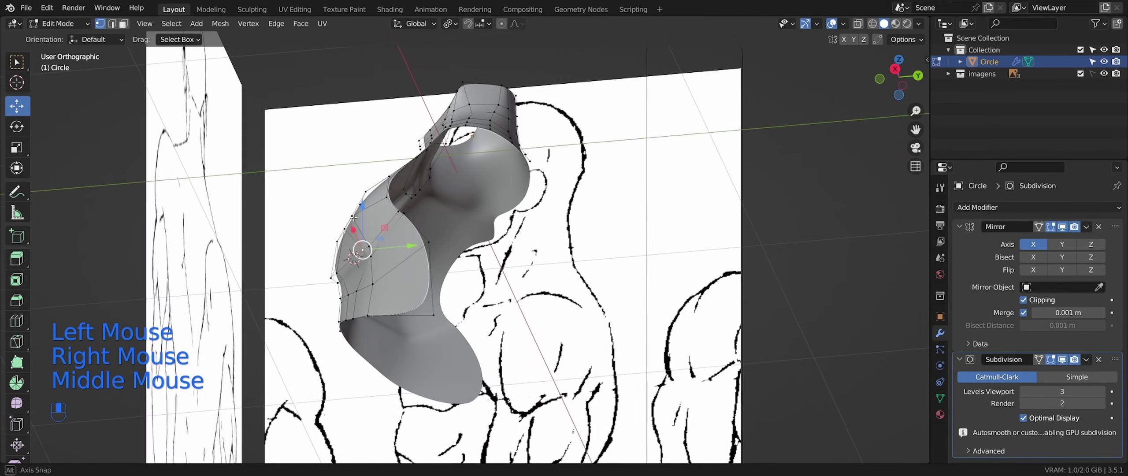
{"action": "middle_click_drag", "start_coordinate": [397, 286], "coordinate": [408, 246]}
{"action": "left_click_drag", "start_coordinate": [408, 246], "coordinate": [404, 246]}
{"action": "middle_click_drag", "start_coordinate": [404, 246], "coordinate": [539, 247]}
{"action": "middle_click_drag", "start_coordinate": [539, 246], "coordinate": [491, 277]}
Select the two vertices at the crease's inner end and move them slightly downward
{"action": "scroll", "coordinate": [496, 260], "scroll_direction": "up", "scroll_amount": 1}
{"action": "right_click", "coordinate": [308, 235]}
{"action": "right_click", "coordinate": [293, 231], "text": "shift"}
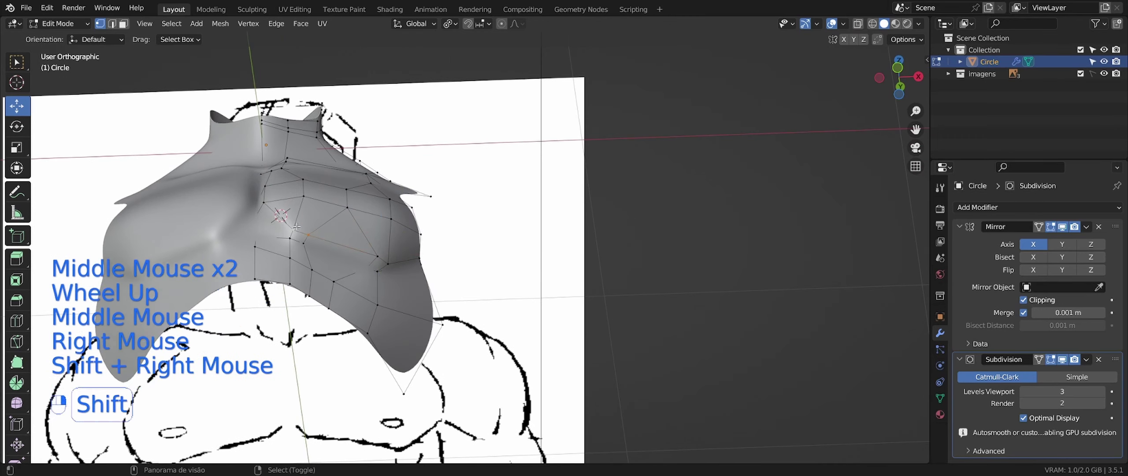
{"action": "middle_click_drag", "start_coordinate": [294, 231], "coordinate": [296, 271]}
{"action": "left_click_drag", "start_coordinate": [301, 203], "coordinate": [301, 207]}
{"action": "middle_click_drag", "start_coordinate": [301, 207], "coordinate": [287, 269]}
{"action": "key", "text": "Tab"}
Nudge an inner crease vertex inward and upward, and adjust the outer crease vertex's height
{"action": "middle_click_drag", "start_coordinate": [286, 269], "coordinate": [254, 234]}
{"action": "key", "text": "Tab"}
{"action": "right_click", "coordinate": [251, 254]}
{"action": "left_click_drag", "start_coordinate": [292, 249], "coordinate": [287, 248]}
{"action": "left_click_drag", "start_coordinate": [243, 210], "coordinate": [243, 204]}
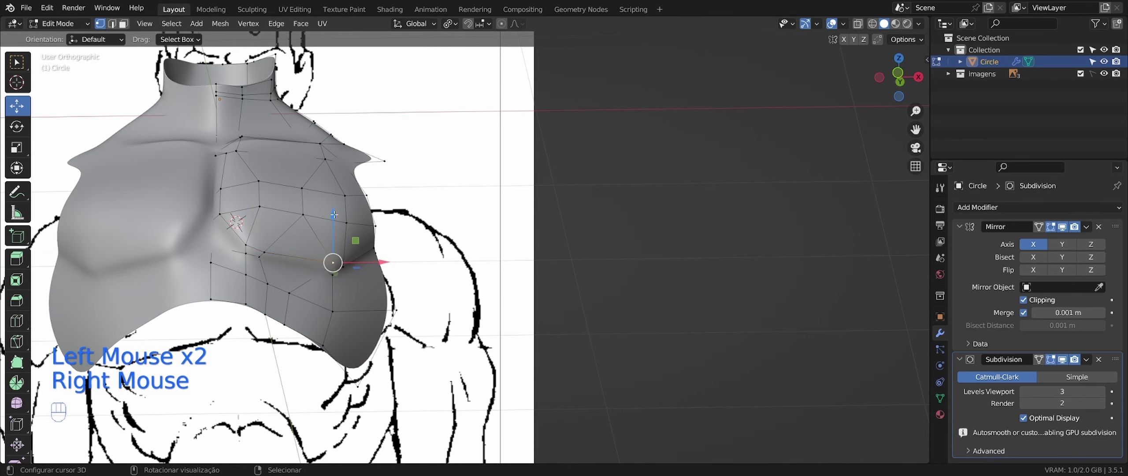
{"action": "left_click", "coordinate": [334, 214]}
{"action": "middle_click_drag", "start_coordinate": [334, 215], "coordinate": [362, 299]}
Compare the chest with the reference and move a lower-crease vertex slightly outward along the X axis
{"action": "key", "text": "Tab"}
{"action": "key", "text": "KP_2"}
{"action": "key", "text": "KP_5"}
{"action": "scroll", "coordinate": [295, 297], "scroll_direction": "down", "scroll_amount": 3}
{"action": "scroll", "coordinate": [332, 324], "scroll_direction": "up", "scroll_amount": 1}
{"action": "key", "text": "Tab"}
{"action": "middle_click_drag", "start_coordinate": [363, 299], "coordinate": [355, 266]}
{"action": "key", "text": "shift+z"}
{"action": "key", "text": "shift+z"}
{"action": "key", "text": "shift+z"}
{"action": "key", "text": "shift+z"}
{"action": "right_click", "coordinate": [364, 267]}
{"action": "key", "text": "shift+z"}
{"action": "key", "text": "shift+z"}
{"action": "left_click_drag", "start_coordinate": [327, 260], "coordinate": [336, 260]}
{"action": "middle_click_drag", "start_coordinate": [414, 263], "coordinate": [383, 263]}
Examine the smoothed pectoral's shape and wireframe from several angles
{"action": "key", "text": "Tab"}
{"action": "mouse_move", "coordinate": [384, 262]}
{"action": "middle_mouse_down"}
{"action": "mouse_move", "coordinate": [361, 262]}
{"action": "mouse_move", "coordinate": [373, 308]}
{"action": "mouse_move", "coordinate": [394, 255]}
{"action": "middle_mouse_up"}
{"action": "key", "text": "Tab"}
{"action": "scroll", "coordinate": [364, 276], "scroll_direction": "up", "scroll_amount": 1}
{"action": "key", "text": "shift+z"}
{"action": "key", "text": "shift+z"}
{"action": "scroll", "coordinate": [372, 308], "scroll_direction": "down", "scroll_amount": 2}
{"action": "key", "text": "Tab"}
{"action": "middle_click_drag", "start_coordinate": [393, 256], "coordinate": [395, 251]}
Select the outer lower-crease vertices and raise them against the side reference
{"action": "key", "text": "KP_3"}
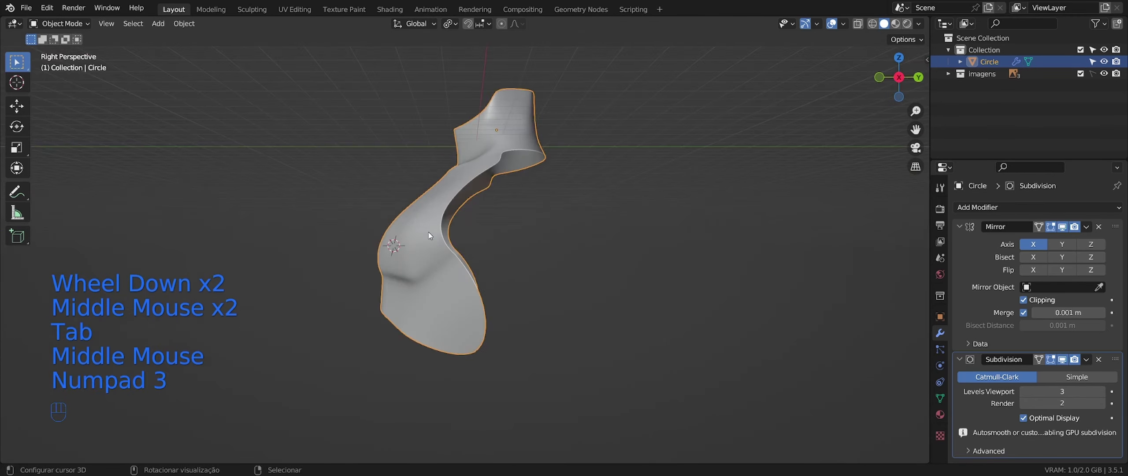
{"action": "key", "text": "KP_5"}
{"action": "key", "text": "shift+z"}
{"action": "key", "text": "shift+z"}
{"action": "key", "text": "Tab"}
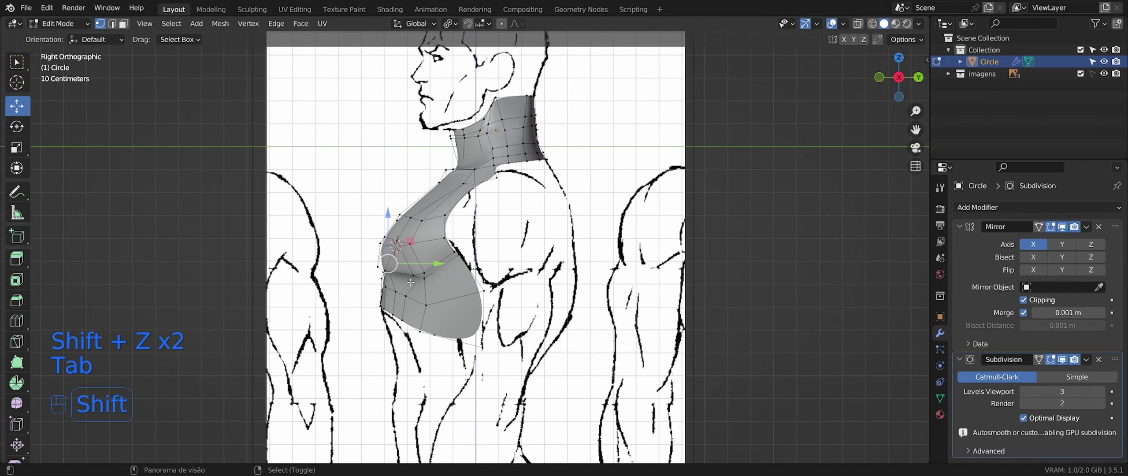
{"action": "middle_click_drag", "start_coordinate": [410, 282], "coordinate": [441, 278]}
{"action": "key", "text": "shift+z"}
{"action": "key", "text": "shift+z"}
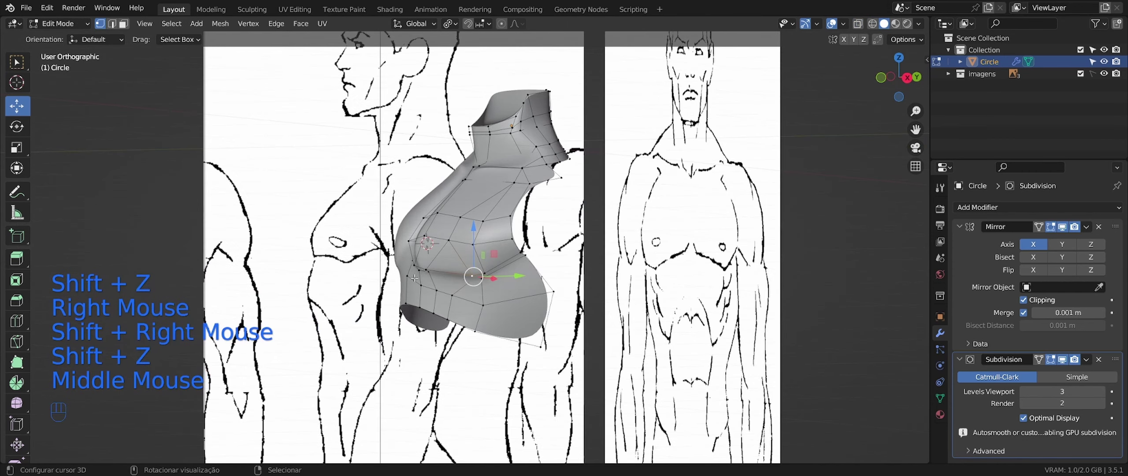
{"action": "key", "text": "KP_3"}
{"action": "key", "text": "shift+z"}
{"action": "left_click_drag", "start_coordinate": [470, 255], "coordinate": [472, 242]}
{"action": "key", "text": "shift+z"}
{"action": "mouse_move", "coordinate": [472, 242]}
{"action": "middle_mouse_down"}
{"action": "mouse_move", "coordinate": [529, 264]}
{"action": "mouse_move", "coordinate": [528, 309]}
{"action": "mouse_move", "coordinate": [479, 353]}
{"action": "mouse_move", "coordinate": [485, 250]}
{"action": "mouse_move", "coordinate": [397, 266]}
{"action": "middle_mouse_up"}
Select the two faces above the pectoral's outer lower crease and inset them 0.2551 m for the nipple
{"action": "key", "text": "KP_1"}
{"action": "key", "text": "shift+z"}
{"action": "key", "text": "shift+z"}
{"action": "key", "text": "Tab"}
{"action": "scroll", "coordinate": [571, 285], "scroll_direction": "down", "scroll_amount": 2}
{"action": "key", "text": "Tab"}
{"action": "scroll", "coordinate": [485, 273], "scroll_direction": "up", "scroll_amount": 1}
{"action": "key", "text": "KP_1"}
{"action": "key", "text": "KP_5"}
{"action": "key", "text": "KP_5"}
{"action": "key", "text": "shift+z"}
{"action": "key", "text": "shift+z"}
{"action": "scroll", "coordinate": [485, 251], "scroll_direction": "up", "scroll_amount": 1}
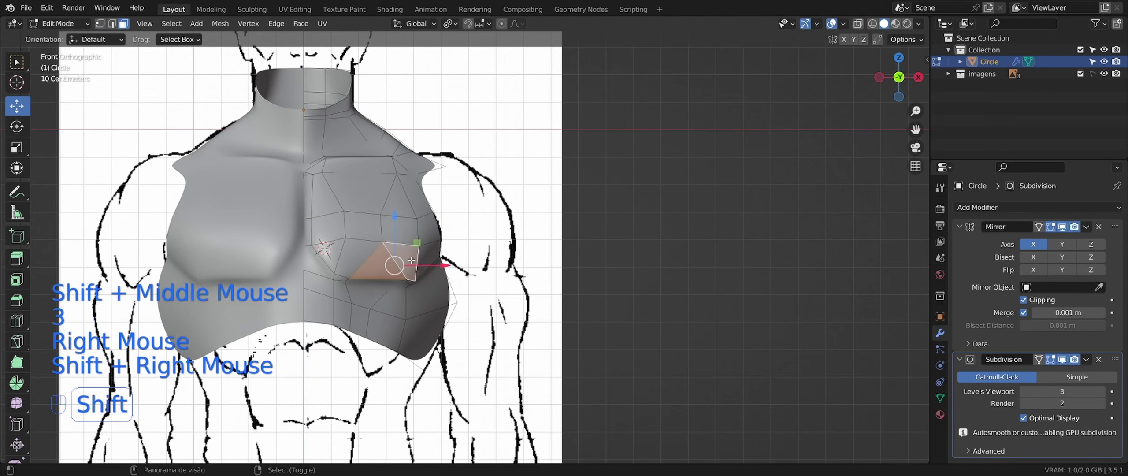
{"action": "key", "text": "i"}
{"action": "left_click", "coordinate": [540, 294]}
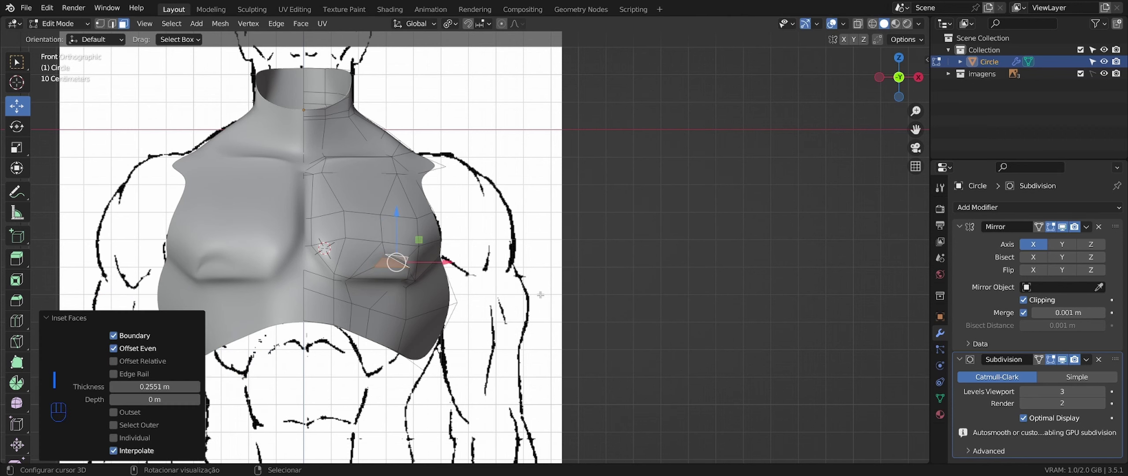
Shape the inset faces into a regular circle with LoopTools and scale it down to about 0.58
{"action": "key", "text": "w"}
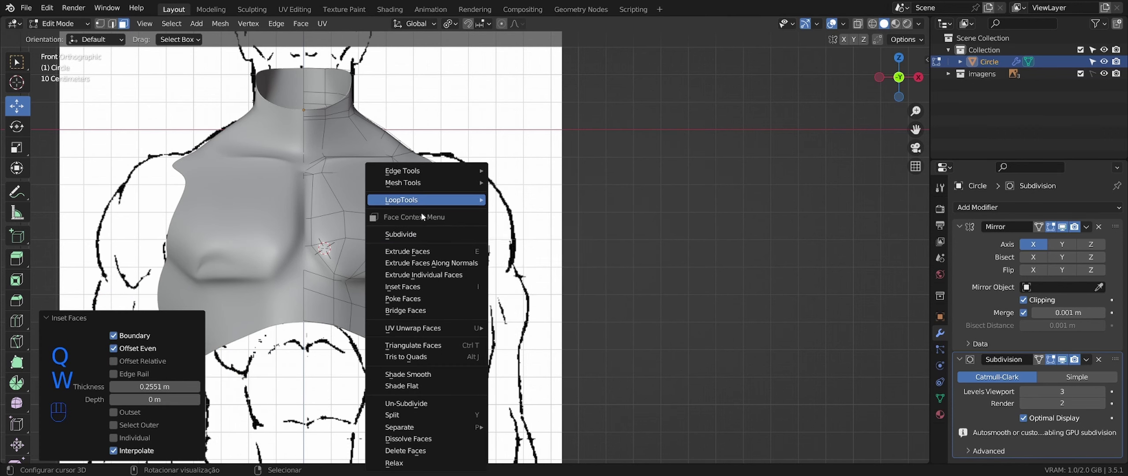
{"action": "mouse_move", "coordinate": [423, 127]}
{"action": "left_click", "coordinate": [582, 139]}
{"action": "scroll", "coordinate": [567, 234], "scroll_direction": "up", "scroll_amount": 1}
{"action": "key", "text": "s"}
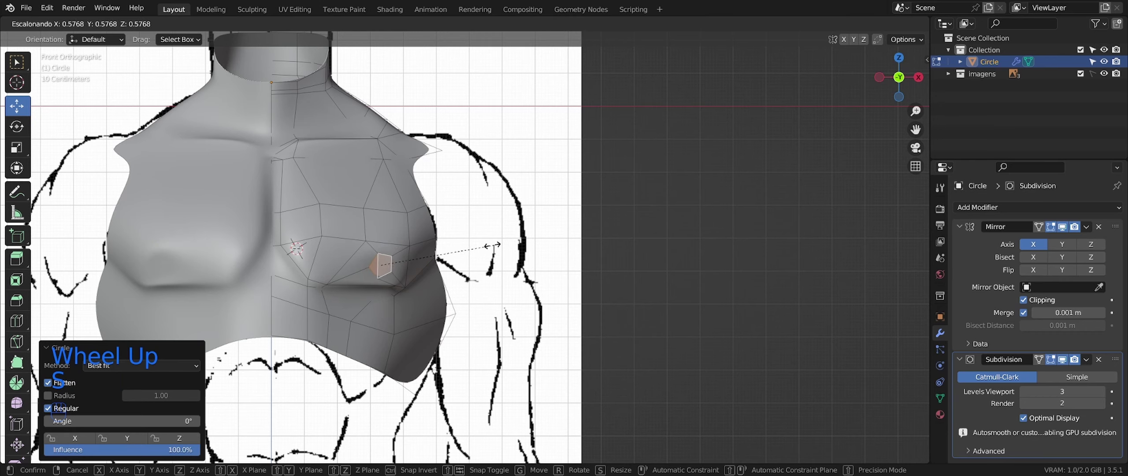
{"action": "left_click", "coordinate": [498, 244]}
Delete the faces inside the nipple circle and round the hole's border with LoopTools Circle
{"action": "scroll", "coordinate": [498, 245], "scroll_direction": "up", "scroll_amount": 1}
{"action": "key", "text": "Delete"}
{"action": "left_click", "coordinate": [476, 196]}
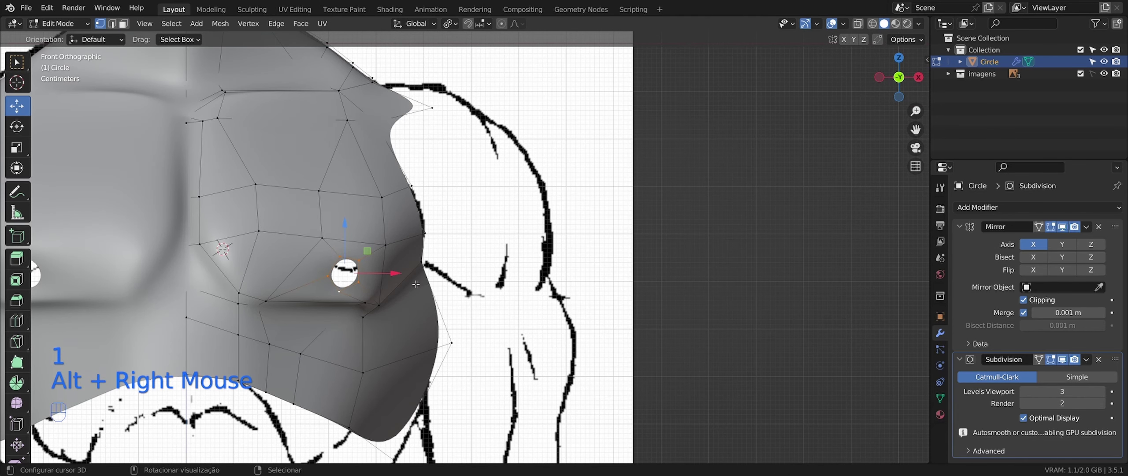
{"action": "key", "text": "w"}
{"action": "mouse_move", "coordinate": [426, 168]}
{"action": "left_click", "coordinate": [507, 179]}
Select the nipple hole's border loop and scale it
{"action": "middle_click_drag", "start_coordinate": [396, 282], "coordinate": [518, 219]}
{"action": "key", "text": "a"}
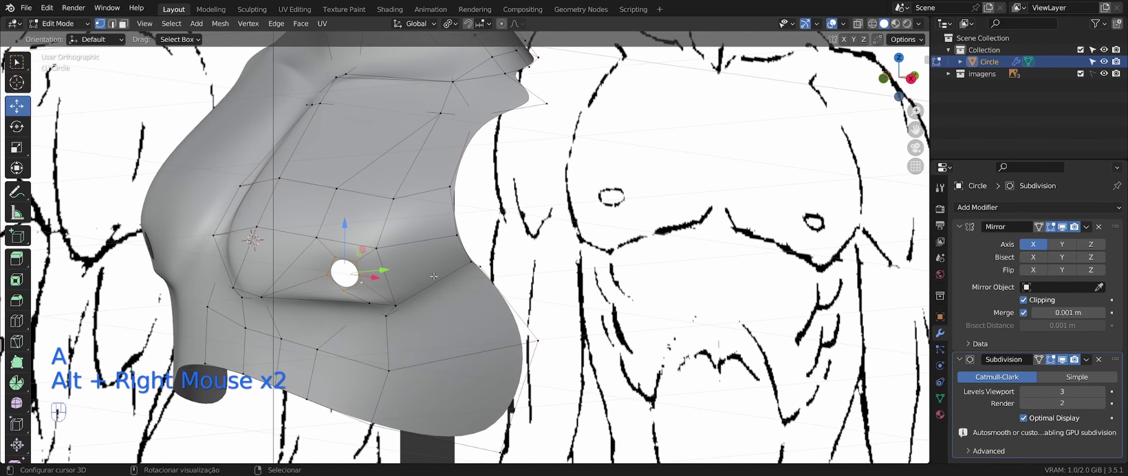
{"action": "key", "text": "s"}
{"action": "left_click", "coordinate": [414, 272]}
{"action": "middle_click_drag", "start_coordinate": [414, 272], "coordinate": [402, 298]}
Fill the nipple hole with a face and move it outward 0.012873 m along its normal
{"action": "key", "text": "f"}
{"action": "left_click", "coordinate": [420, 24]}
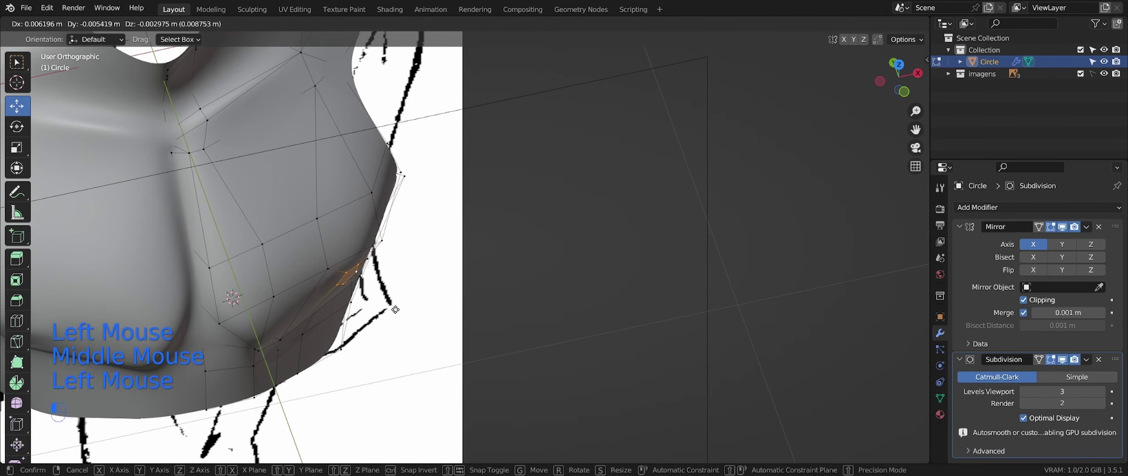
{"action": "left_click_drag", "start_coordinate": [386, 306], "coordinate": [387, 304]}
{"action": "middle_click_drag", "start_coordinate": [388, 304], "coordinate": [664, 260]}
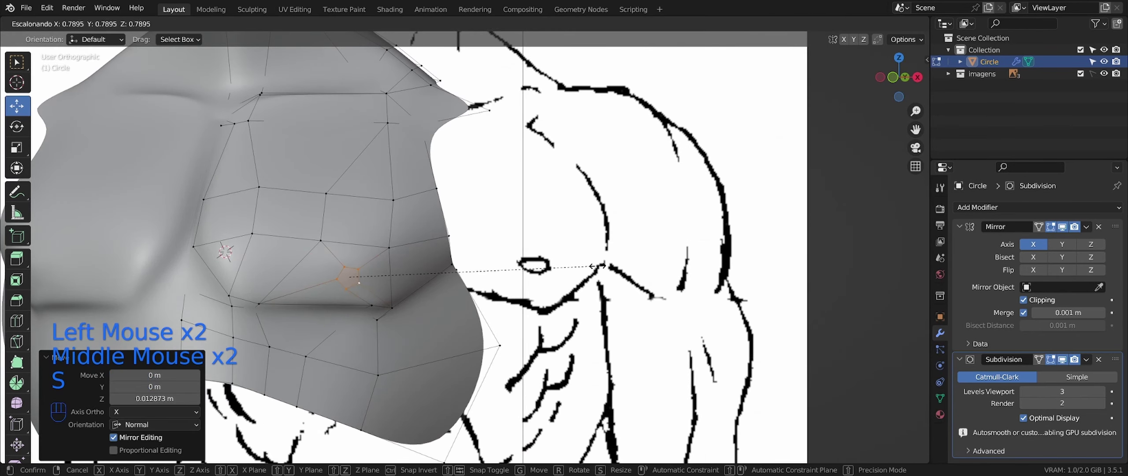
Scale the nipple face to about 0.79 and extrude it 0.015571 m along its normal
{"action": "left_click", "coordinate": [597, 265]}
{"action": "middle_click_drag", "start_coordinate": [597, 266], "coordinate": [643, 282]}
{"action": "scroll", "coordinate": [643, 282], "scroll_direction": "down", "scroll_amount": 2}
{"action": "middle_click_drag", "start_coordinate": [643, 282], "coordinate": [691, 311]}
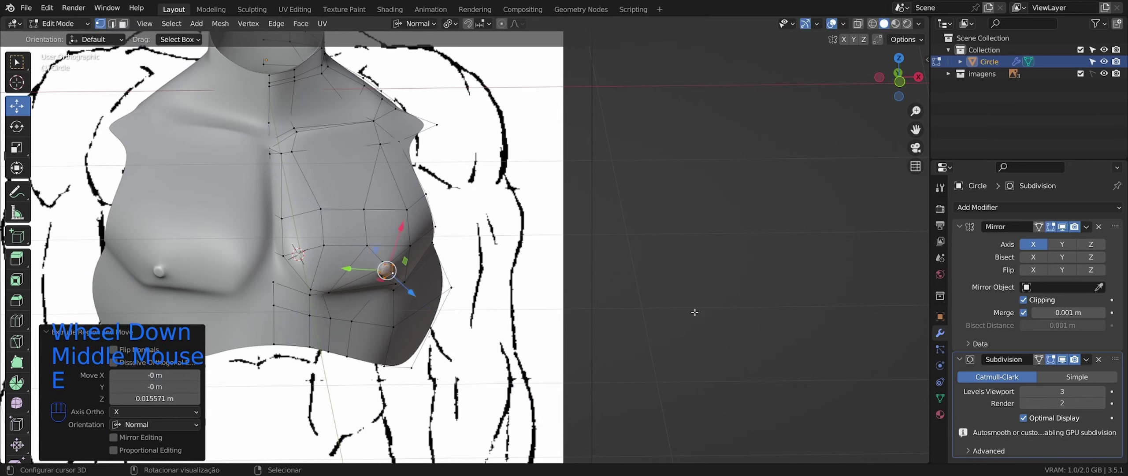
Scale the nipple tip face to 0.816, and flatten it along its normal X axis
{"action": "scroll", "coordinate": [694, 312], "scroll_direction": "down", "scroll_amount": 1}
{"action": "key", "text": "s"}
{"action": "left_click", "coordinate": [716, 273]}
{"action": "scroll", "coordinate": [710, 286], "scroll_direction": "up", "scroll_amount": 2}
{"action": "middle_click_drag", "start_coordinate": [716, 273], "coordinate": [708, 292]}
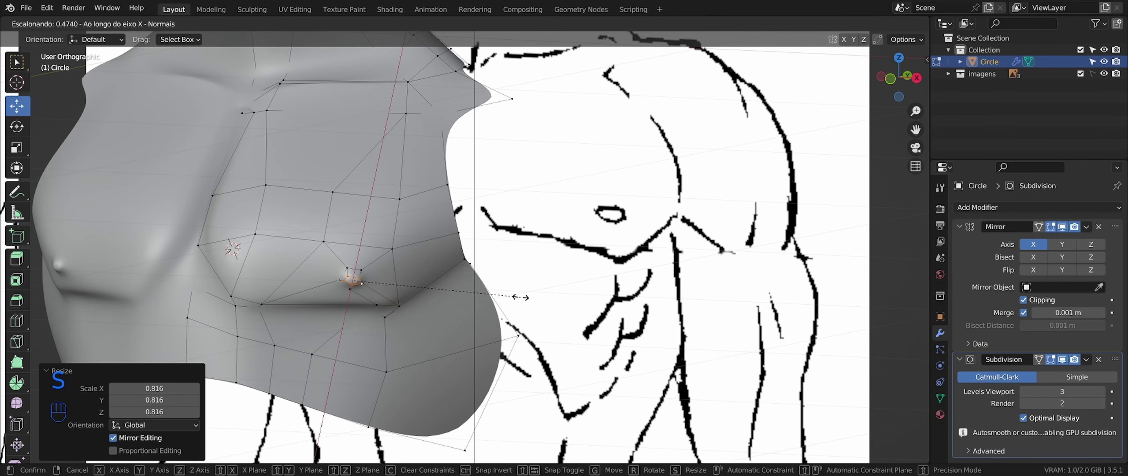
{"action": "left_click", "coordinate": [496, 291]}
Select the edge loop at the nipple's base and widen it along its normal Y axis
{"action": "key", "text": "Tab"}
{"action": "scroll", "coordinate": [496, 291], "scroll_direction": "down", "scroll_amount": 2}
{"action": "mouse_move", "coordinate": [496, 291]}
{"action": "middle_mouse_down"}
{"action": "mouse_move", "coordinate": [629, 298]}
{"action": "mouse_move", "coordinate": [636, 319]}
{"action": "mouse_move", "coordinate": [504, 293]}
{"action": "mouse_move", "coordinate": [511, 299]}
{"action": "middle_mouse_up"}
{"action": "scroll", "coordinate": [502, 297], "scroll_direction": "up", "scroll_amount": 2}
{"action": "key", "text": "Tab"}
{"action": "scroll", "coordinate": [524, 299], "scroll_direction": "up", "scroll_amount": 2}
{"action": "middle_click_drag", "start_coordinate": [511, 300], "coordinate": [533, 297], "text": "shift"}
{"action": "scroll", "coordinate": [533, 298], "scroll_direction": "up", "scroll_amount": 2}
{"action": "middle_click_drag", "start_coordinate": [533, 298], "coordinate": [509, 248]}
{"action": "key", "text": "shift+z"}
{"action": "key", "text": "shift+z"}
{"action": "right_click", "coordinate": [467, 238], "text": "alt"}
{"action": "key", "text": "shift+z"}
{"action": "key", "text": "shift+z"}
{"action": "key", "text": "shift+z"}
{"action": "key", "text": "s"}
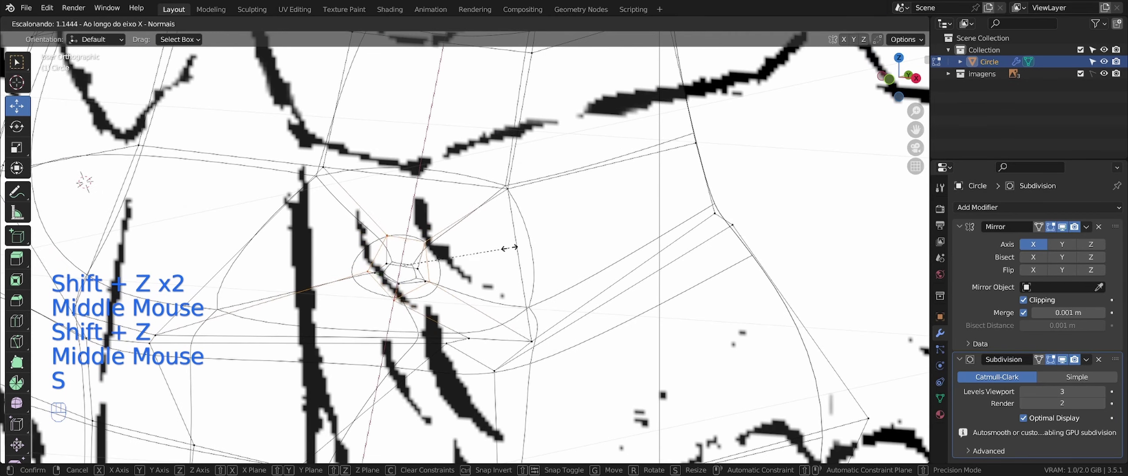
{"action": "key", "text": "shift+z"}
{"action": "key", "text": "s"}
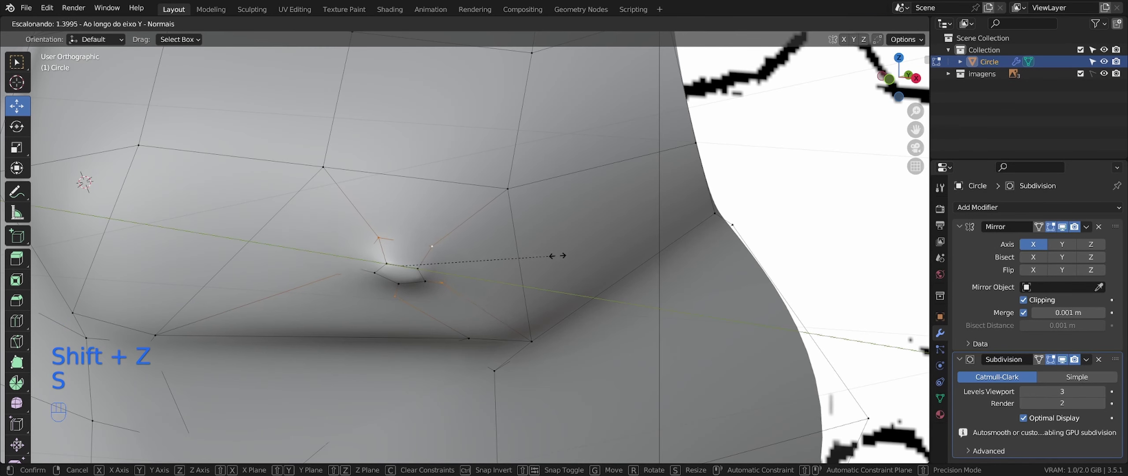
{"action": "left_click", "coordinate": [560, 255]}
{"action": "middle_click_drag", "start_coordinate": [560, 256], "coordinate": [559, 315]}
{"action": "left_click", "coordinate": [547, 270]}
Inspect the torso in perspective and compare its shape and nipple placement with the front reference drawing
{"action": "key", "text": "Tab"}
{"action": "scroll", "coordinate": [549, 271], "scroll_direction": "down", "scroll_amount": 3}
{"action": "scroll", "coordinate": [541, 286], "scroll_direction": "down", "scroll_amount": 2}
{"action": "key", "text": "KP_5"}
{"action": "scroll", "coordinate": [537, 302], "scroll_direction": "down", "scroll_amount": 2}
{"action": "scroll", "coordinate": [537, 302], "scroll_direction": "down", "scroll_amount": 2}
{"action": "middle_click_drag", "start_coordinate": [560, 315], "coordinate": [489, 313]}
{"action": "key", "text": "KP_1"}
{"action": "scroll", "coordinate": [504, 312], "scroll_direction": "down", "scroll_amount": 1}
{"action": "key", "text": "KP_5"}
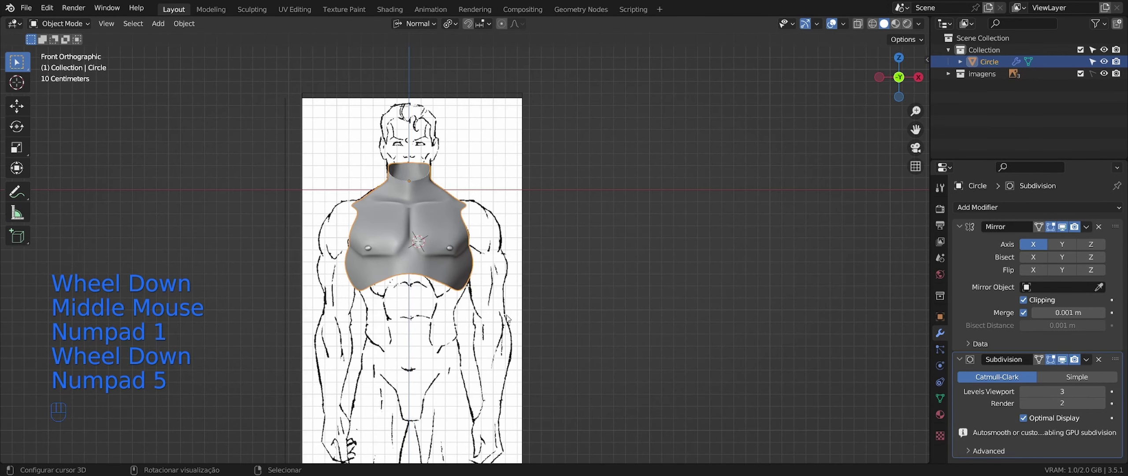
{"action": "key", "text": "shift+z"}
{"action": "key", "text": "shift+z"}
{"action": "key", "text": "shift+z"}
{"action": "key", "text": "shift+z"}
{"action": "scroll", "coordinate": [462, 281], "scroll_direction": "up", "scroll_amount": 2}
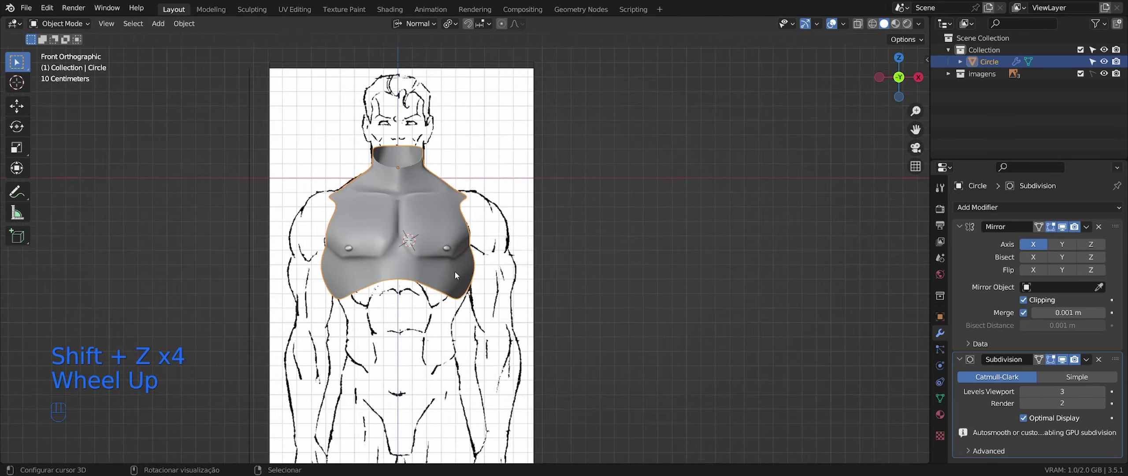
Select the nipple's vertices and move them to match the nipple in the front reference drawing
{"action": "key", "text": "Tab"}
{"action": "scroll", "coordinate": [439, 261], "scroll_direction": "up", "scroll_amount": 2}
{"action": "key", "text": "shift+z"}
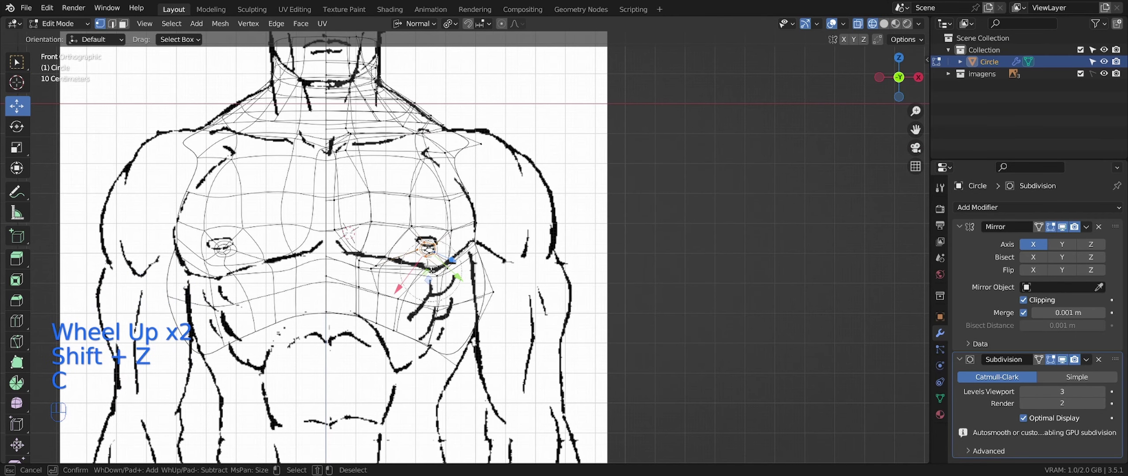
{"action": "key", "text": "g"}
{"action": "left_click", "coordinate": [483, 252]}
{"action": "key", "text": "shift+z"}
{"action": "middle_click_drag", "start_coordinate": [483, 252], "coordinate": [462, 273]}
{"action": "left_click_drag", "start_coordinate": [439, 273], "coordinate": [440, 278]}
{"action": "middle_click_drag", "start_coordinate": [439, 278], "coordinate": [466, 273]}
Compare the nipple with the side reference and move it inward 0.019505 m along its normal
{"action": "key", "text": "Tab"}
{"action": "middle_click_drag", "start_coordinate": [467, 273], "coordinate": [548, 292]}
{"action": "scroll", "coordinate": [509, 271], "scroll_direction": "down", "scroll_amount": 1}
{"action": "key", "text": "KP_3"}
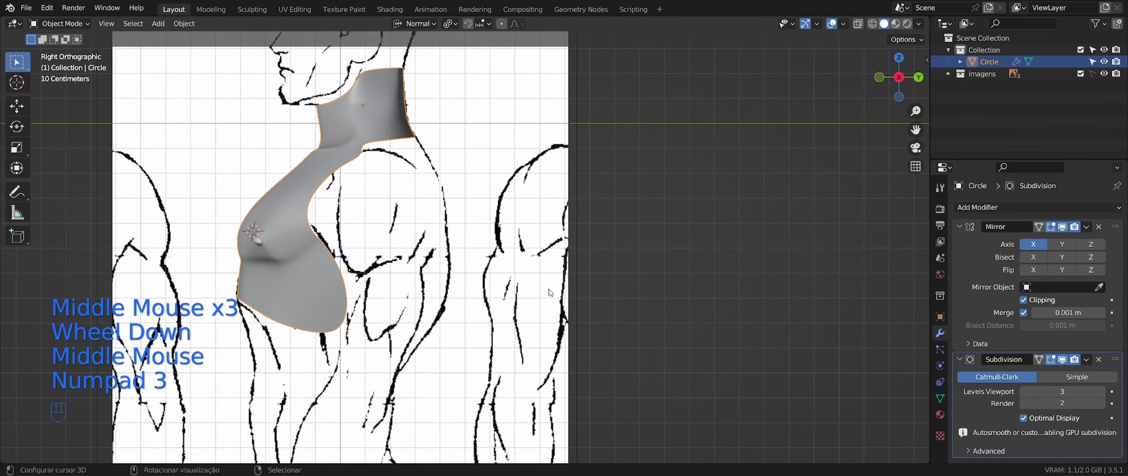
{"action": "key", "text": "shift+z"}
{"action": "key", "text": "shift+z"}
{"action": "key", "text": "Tab"}
{"action": "key", "text": "shift+z"}
{"action": "key", "text": "shift+z"}
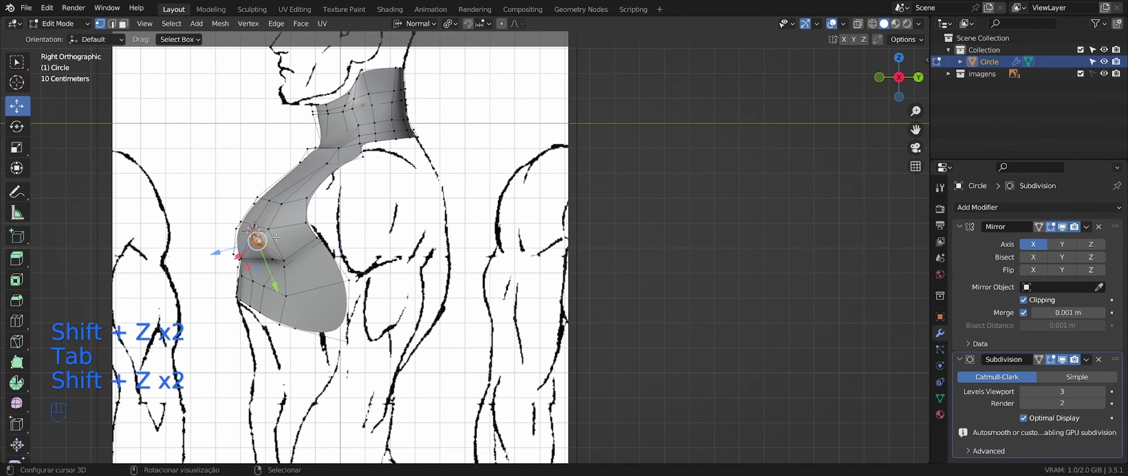
{"action": "key", "text": "shift+z"}
{"action": "left_click_drag", "start_coordinate": [217, 252], "coordinate": [221, 251]}
Switch the transform orientation to Global
{"action": "key", "text": "shift+z"}
{"action": "middle_click_drag", "start_coordinate": [264, 246], "coordinate": [352, 229]}
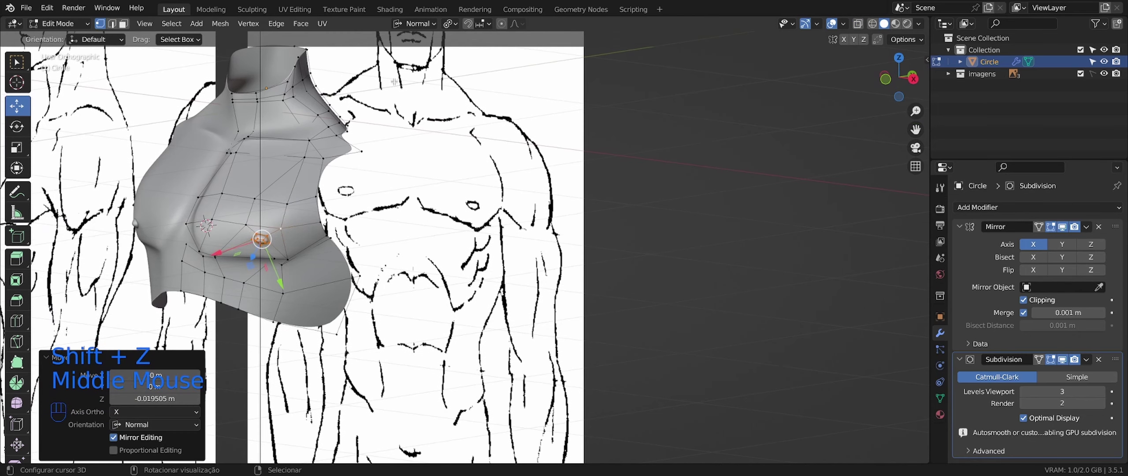
{"action": "left_click", "coordinate": [413, 23]}
{"action": "left_click", "coordinate": [381, 60]}
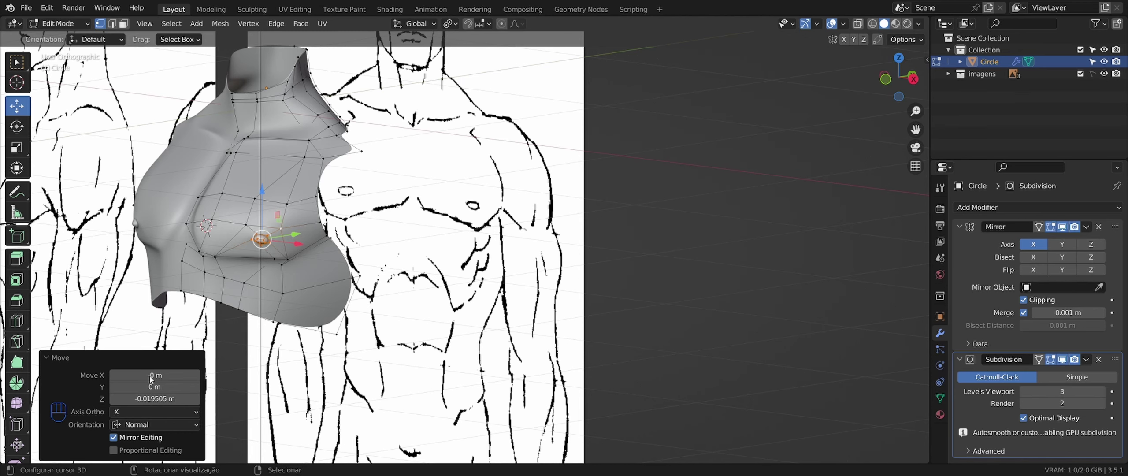
Add a single loop cut around the nipple and scale the new loop
{"action": "scroll", "coordinate": [229, 282], "scroll_direction": "down", "scroll_amount": 2}
{"action": "middle_click_drag", "start_coordinate": [229, 282], "coordinate": [396, 274]}
{"action": "scroll", "coordinate": [244, 277], "scroll_direction": "up", "scroll_amount": 1}
{"action": "key", "text": "Tab"}
{"action": "scroll", "coordinate": [298, 267], "scroll_direction": "up", "scroll_amount": 2}
{"action": "key", "text": "Tab"}
{"action": "scroll", "coordinate": [335, 264], "scroll_direction": "up", "scroll_amount": 1}
{"action": "scroll", "coordinate": [397, 273], "scroll_direction": "up", "scroll_amount": 2}
{"action": "key", "text": "ctrl+r"}
{"action": "left_click", "coordinate": [505, 246]}
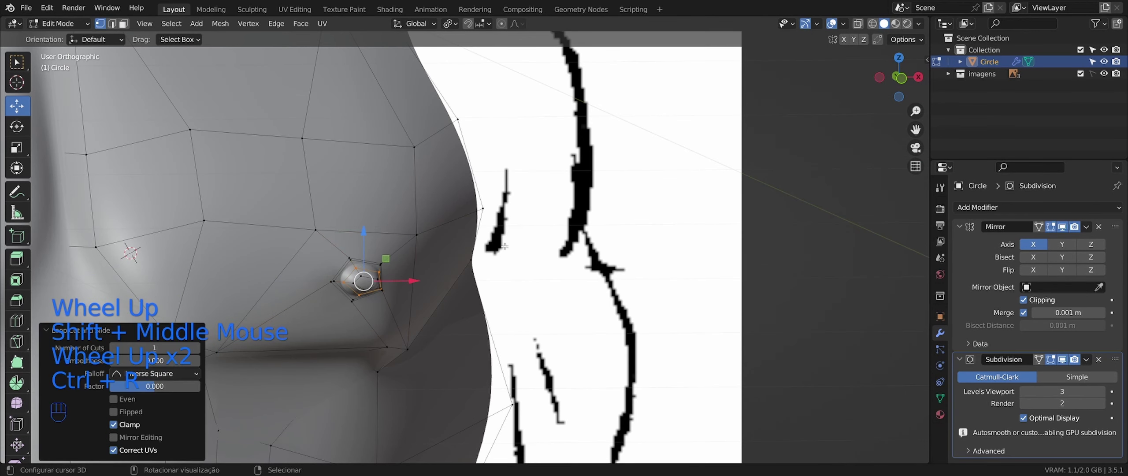
{"action": "key", "text": "s"}
Select the nipple's vertices and move them outward about 0.01 m along the global X axis
{"action": "key", "text": "Tab"}
{"action": "scroll", "coordinate": [469, 265], "scroll_direction": "down", "scroll_amount": 2}
{"action": "middle_click_drag", "start_coordinate": [470, 264], "coordinate": [377, 296]}
{"action": "scroll", "coordinate": [442, 278], "scroll_direction": "down", "scroll_amount": 1}
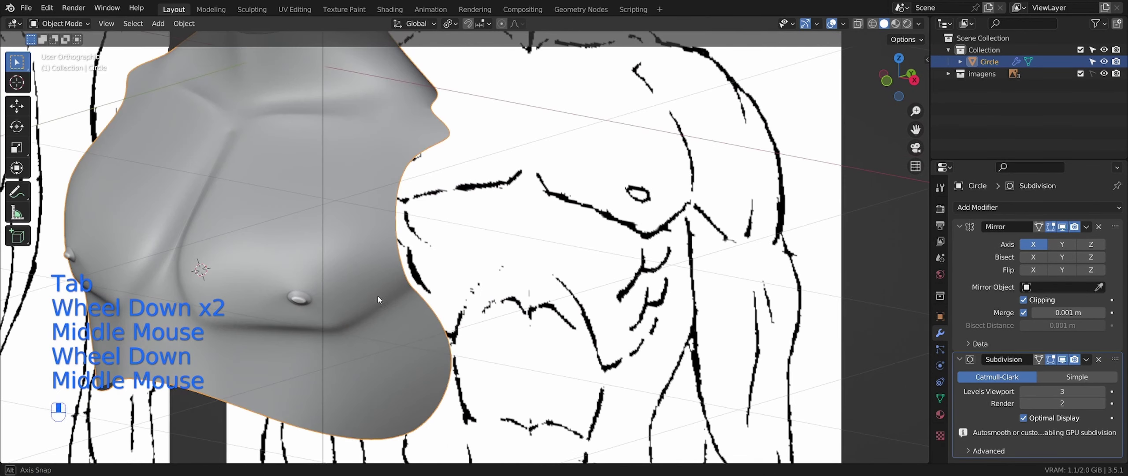
{"action": "scroll", "coordinate": [344, 302], "scroll_direction": "down", "scroll_amount": 1}
{"action": "key", "text": "KP_3"}
{"action": "key", "text": "shift+z"}
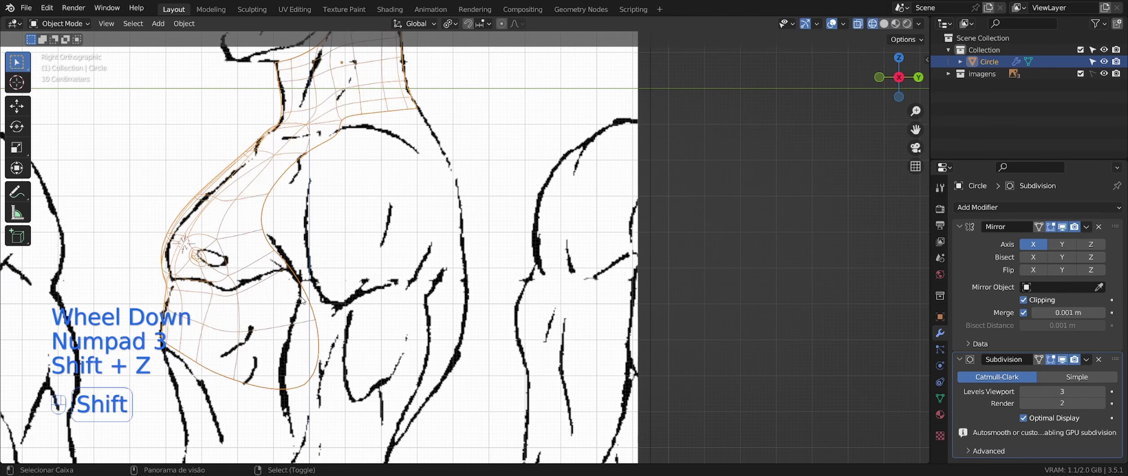
{"action": "key", "text": "shift+z"}
{"action": "key", "text": "Tab"}
{"action": "middle_click_drag", "start_coordinate": [237, 295], "coordinate": [256, 285]}
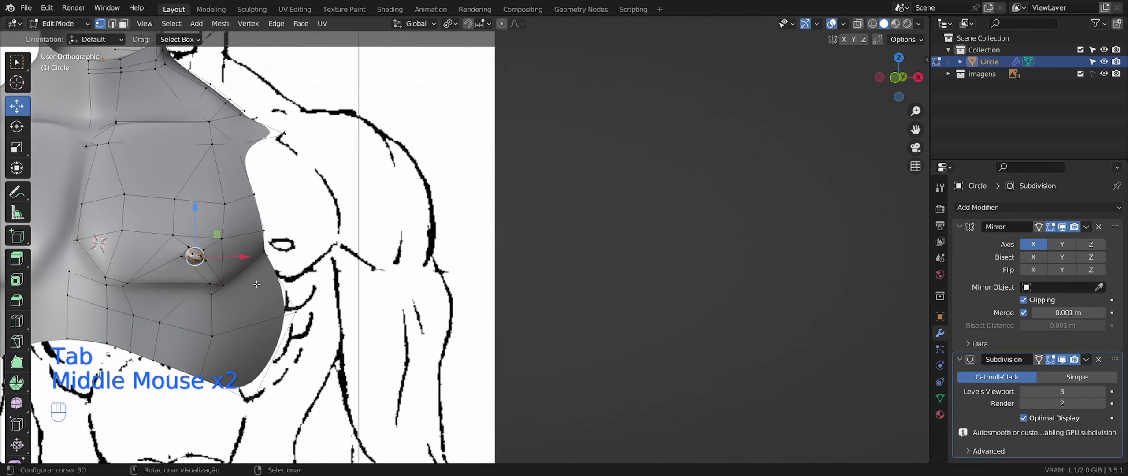
{"action": "key", "text": "shift+z"}
{"action": "key", "text": "shift+z"}
{"action": "left_click_drag", "start_coordinate": [238, 256], "coordinate": [241, 256]}
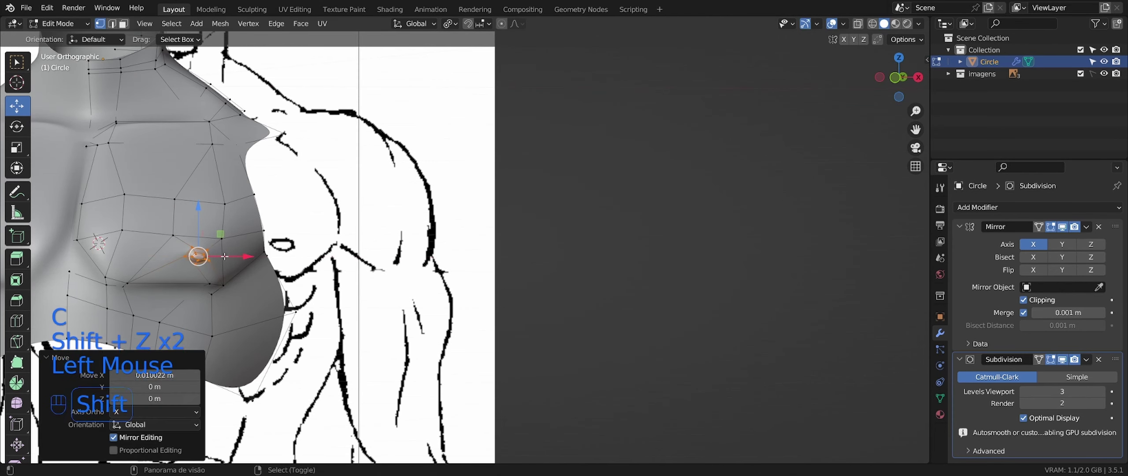
Move the nipple back along the global Y axis using the side reference drawing
{"action": "middle_click_drag", "start_coordinate": [240, 256], "coordinate": [215, 270]}
{"action": "key", "text": "KP_3"}
{"action": "key", "text": "shift+z"}
{"action": "left_click_drag", "start_coordinate": [238, 253], "coordinate": [248, 255]}
{"action": "key", "text": "shift+z"}
{"action": "key", "text": "Tab"}
{"action": "mouse_move", "coordinate": [264, 264]}
{"action": "middle_mouse_down"}
{"action": "mouse_move", "coordinate": [331, 289]}
{"action": "mouse_move", "coordinate": [410, 269]}
{"action": "mouse_move", "coordinate": [467, 278]}
{"action": "mouse_move", "coordinate": [436, 291]}
{"action": "middle_mouse_up"}
Adjust the nipple's position on the pectoral surface with two small moves
{"action": "key", "text": "Tab"}
{"action": "right_click", "coordinate": [425, 260], "text": "shift"}
{"action": "middle_click_drag", "start_coordinate": [436, 290], "coordinate": [419, 300]}
{"action": "left_click_drag", "start_coordinate": [419, 300], "coordinate": [423, 302]}
{"action": "middle_click_drag", "start_coordinate": [423, 302], "coordinate": [429, 293]}
{"action": "left_click_drag", "start_coordinate": [420, 292], "coordinate": [417, 288]}
{"action": "middle_click_drag", "start_coordinate": [416, 288], "coordinate": [476, 264]}
Rotate the selected nipple vertices to follow the slope of the pectoral
{"action": "key", "text": "Tab"}
{"action": "key", "text": "Tab"}
{"action": "scroll", "coordinate": [476, 264], "scroll_direction": "up", "scroll_amount": 2}
{"action": "middle_click_drag", "start_coordinate": [476, 265], "coordinate": [370, 211]}
{"action": "key", "text": "r"}
{"action": "left_click", "coordinate": [483, 277]}
Try to rotate the nipple about the global X axis, and undo that rotation
{"action": "key", "text": "Tab"}
{"action": "key", "text": "Tab"}
{"action": "key", "text": "r"}
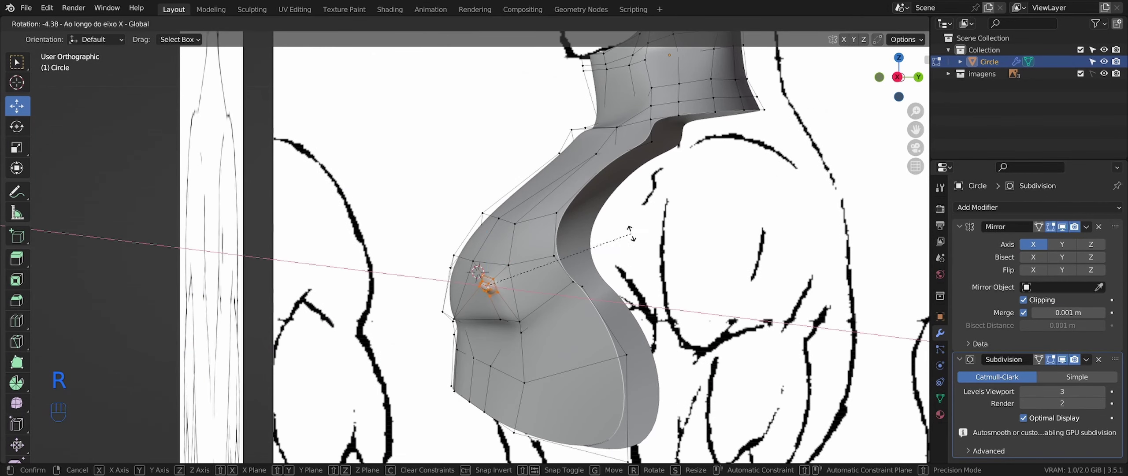
{"action": "left_click", "coordinate": [631, 233]}
{"action": "mouse_move", "coordinate": [631, 233]}
{"action": "middle_mouse_down"}
{"action": "mouse_move", "coordinate": [713, 236]}
{"action": "mouse_move", "coordinate": [638, 220]}
{"action": "middle_mouse_up"}
{"action": "key", "text": "ctrl+z"}
Switch the transform orientation to Normal and rotate the nipple about its normal X axis
{"action": "middle_click_drag", "start_coordinate": [519, 146], "coordinate": [445, 66]}
{"action": "left_click", "coordinate": [417, 23]}
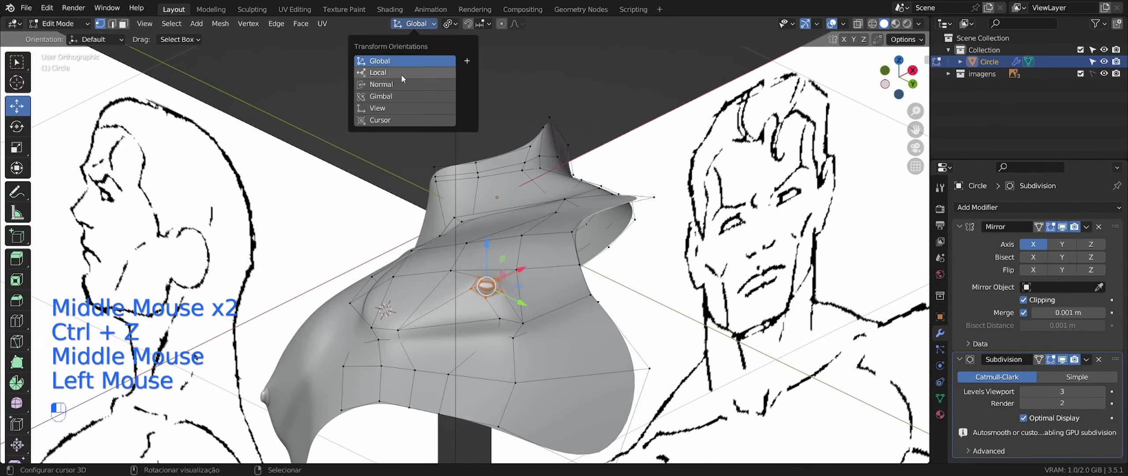
{"action": "left_click", "coordinate": [388, 84]}
{"action": "middle_click_drag", "start_coordinate": [387, 85], "coordinate": [651, 275]}
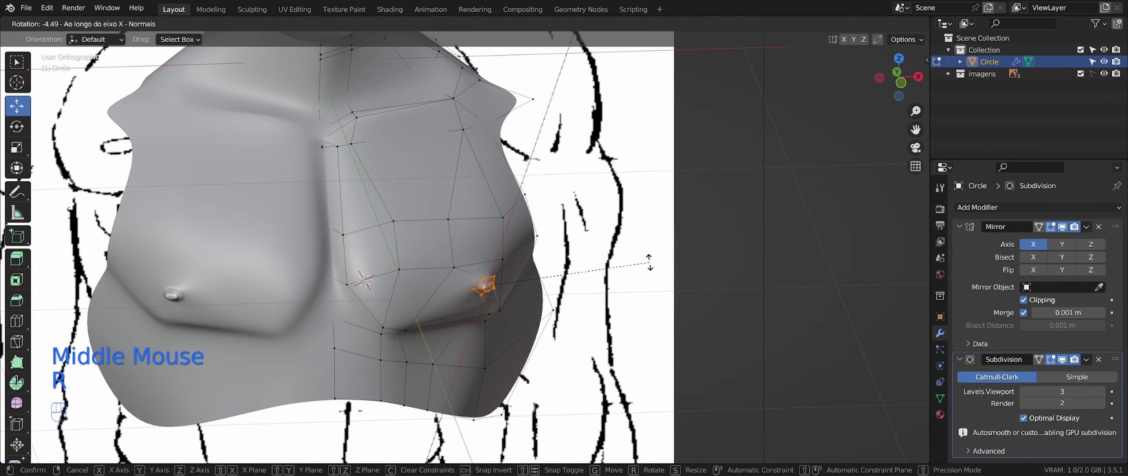
{"action": "left_click", "coordinate": [643, 244]}
{"action": "middle_click_drag", "start_coordinate": [643, 243], "coordinate": [520, 264]}
{"action": "key", "text": "Tab"}
{"action": "scroll", "coordinate": [610, 235], "scroll_direction": "down", "scroll_amount": 1}
{"action": "key", "text": "KP_5"}
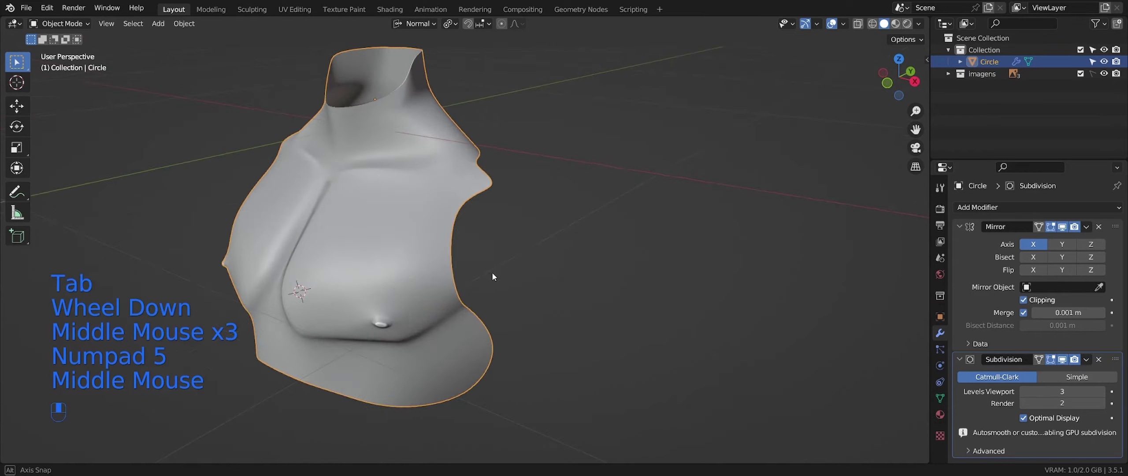
{"action": "key", "text": "Tab"}
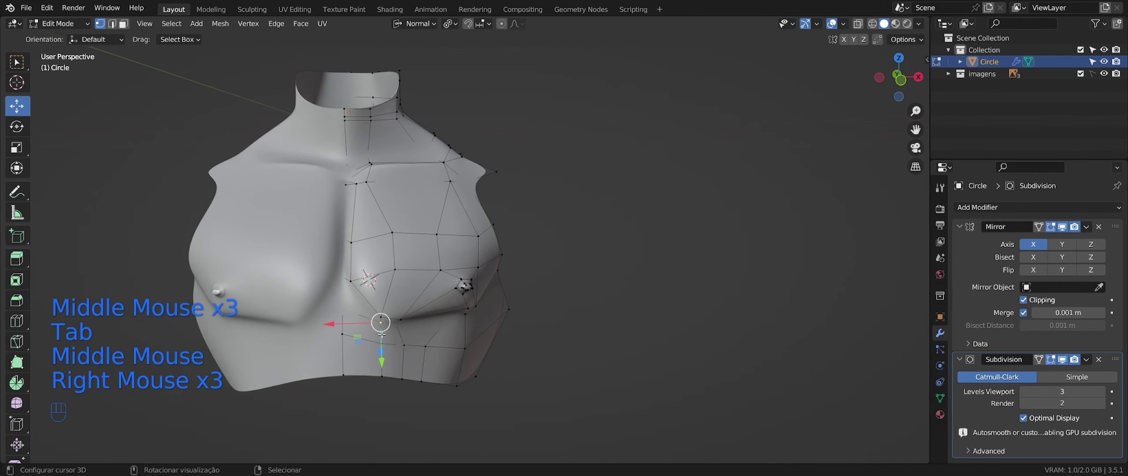